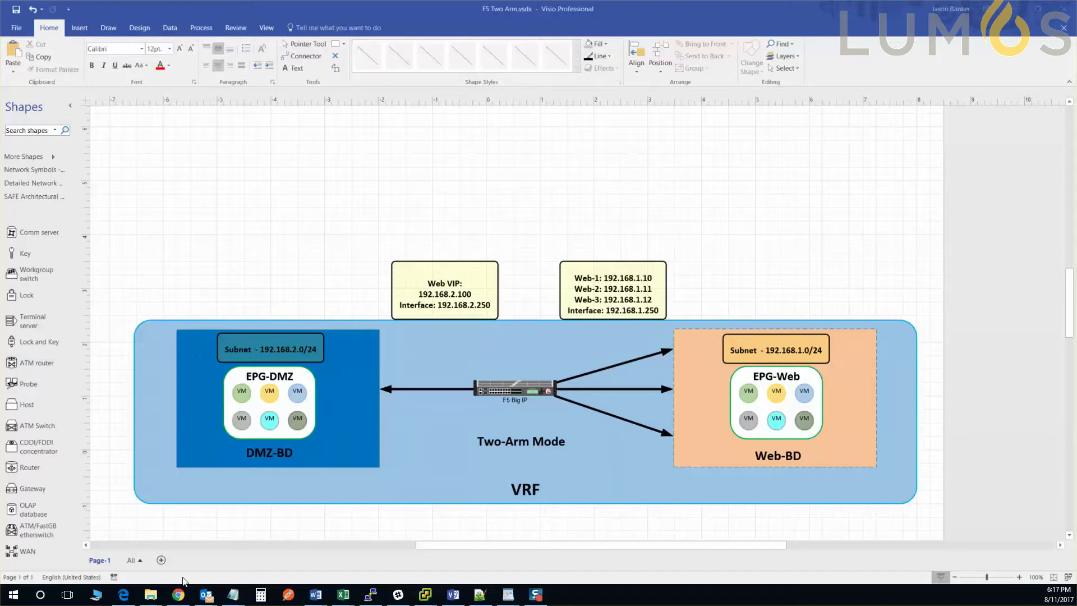
# In tenant Jason-F5's networking tree, view the Production VRF properties
pyautogui.click(178, 594)
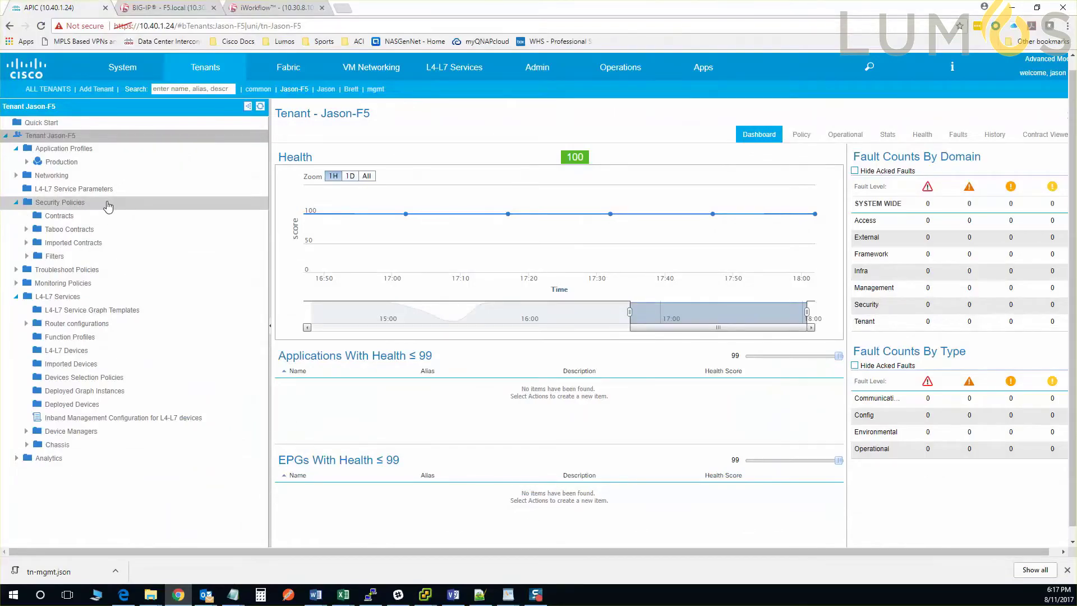
pyautogui.click(16, 177)
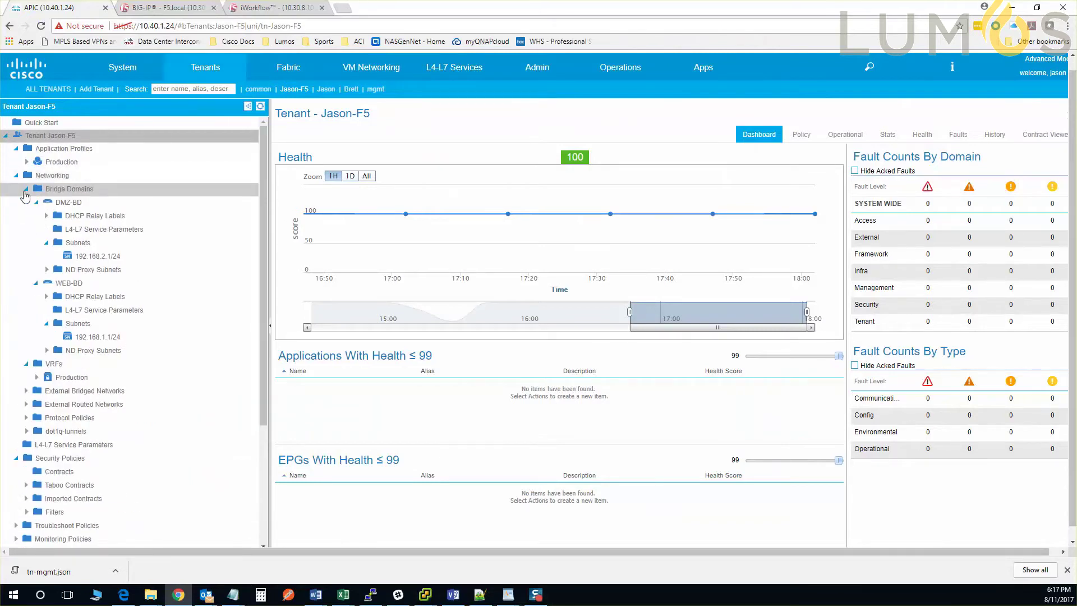
pyautogui.click(25, 190)
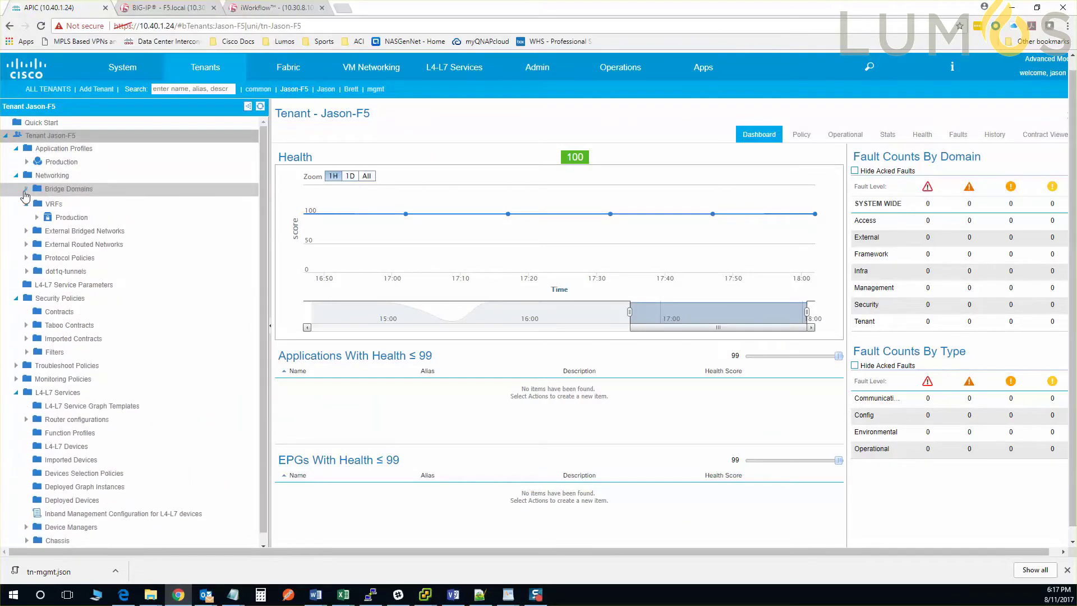
pyautogui.click(187, 218)
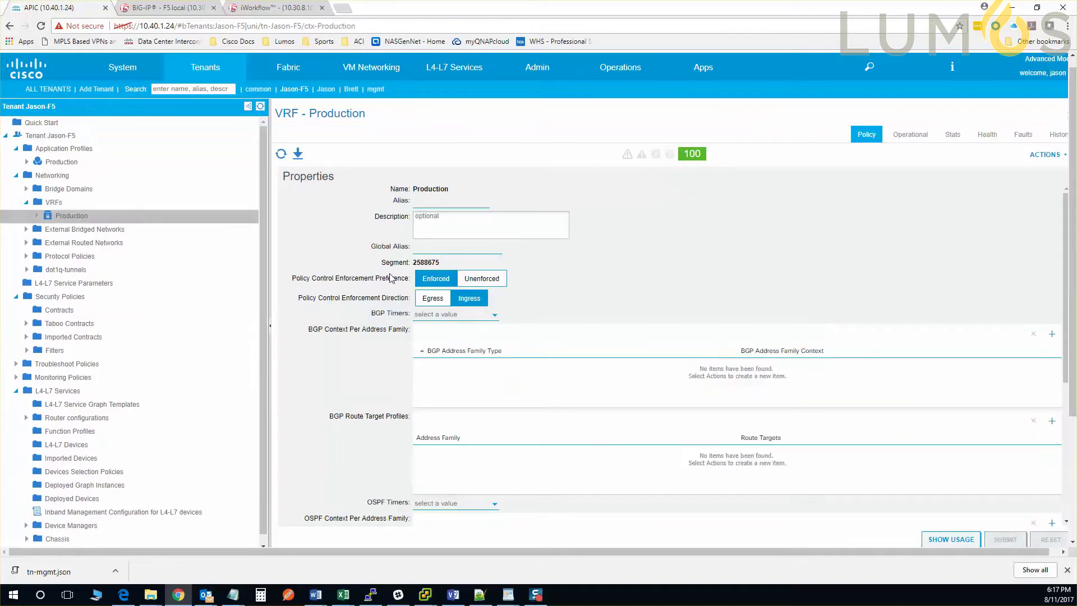
# Open the WEB-BD bridge domain, showing VRF Production and subnet 192.168.1.1/24
pyautogui.click(27, 203)
pyautogui.click(26, 189)
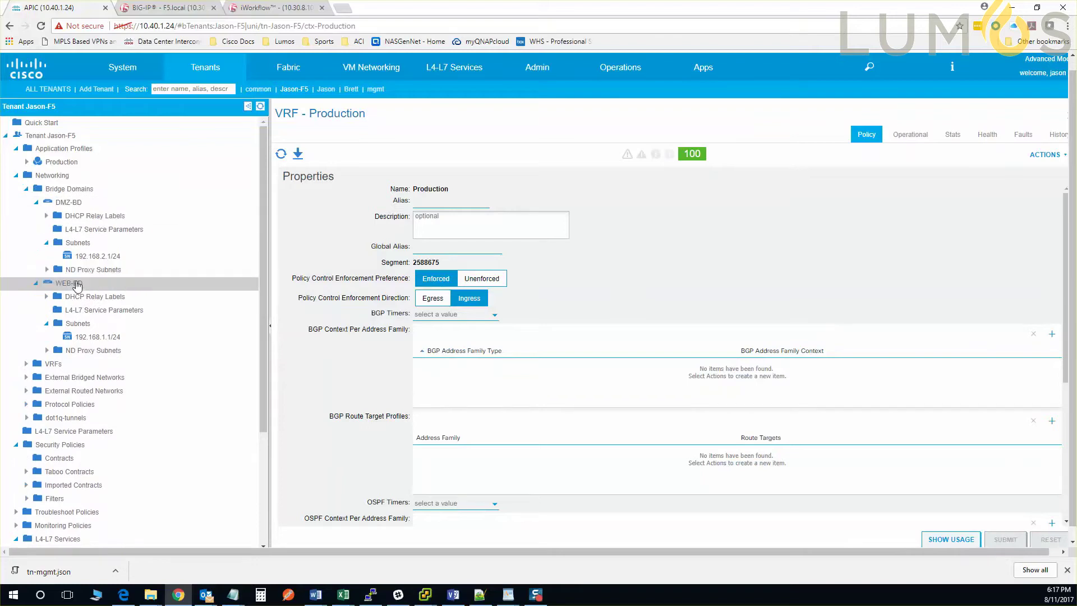
pyautogui.click(70, 283)
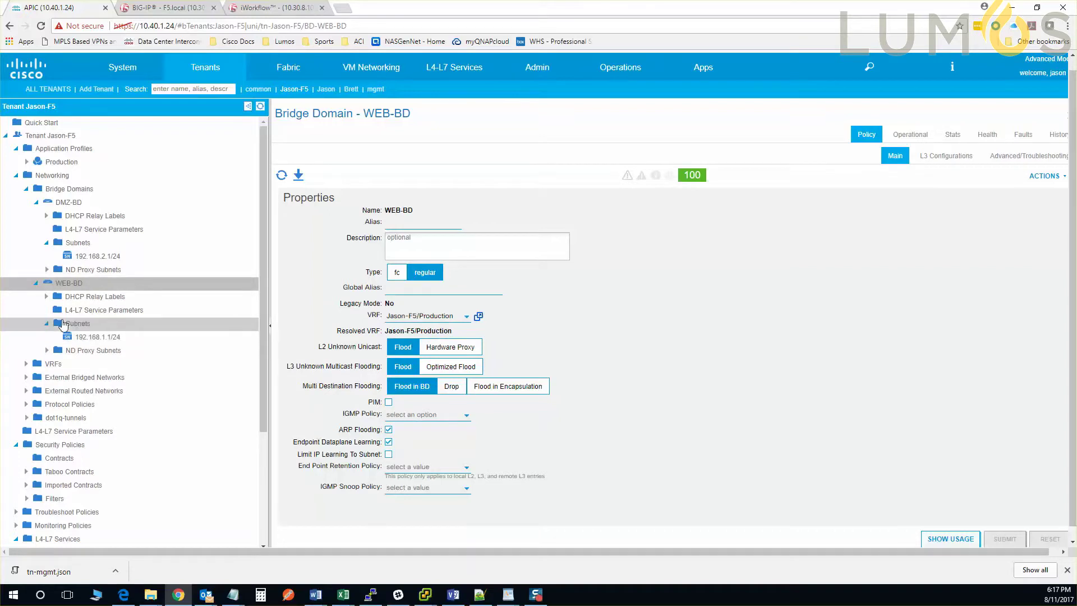
# Show the DMZ EPG's VMware VMM domain binding: immediate deployment, state formed
pyautogui.click(16, 175)
pyautogui.click(26, 161)
pyautogui.click(34, 175)
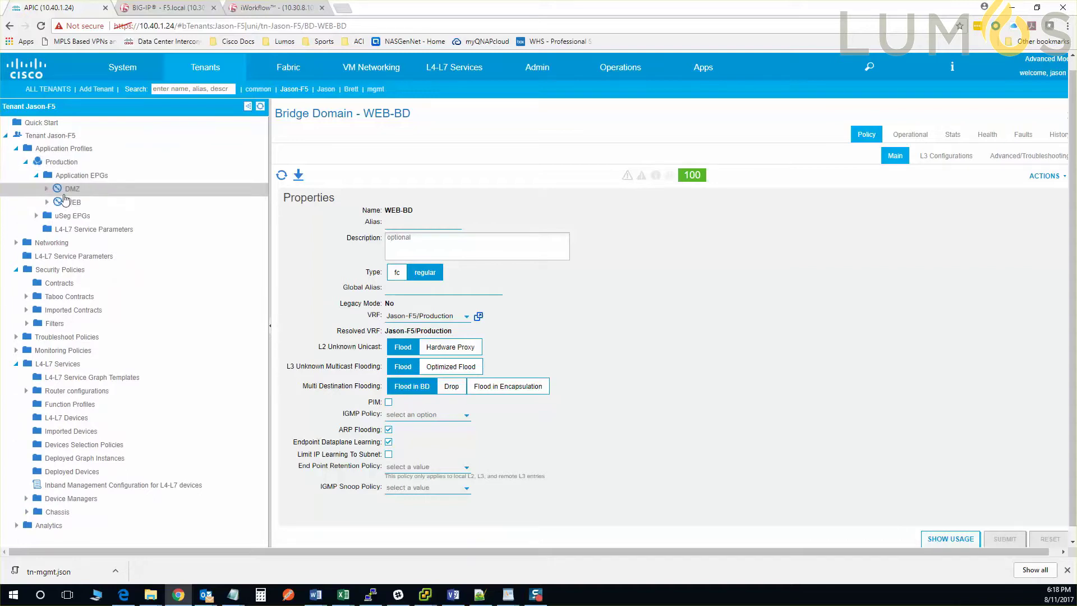
pyautogui.click(46, 189)
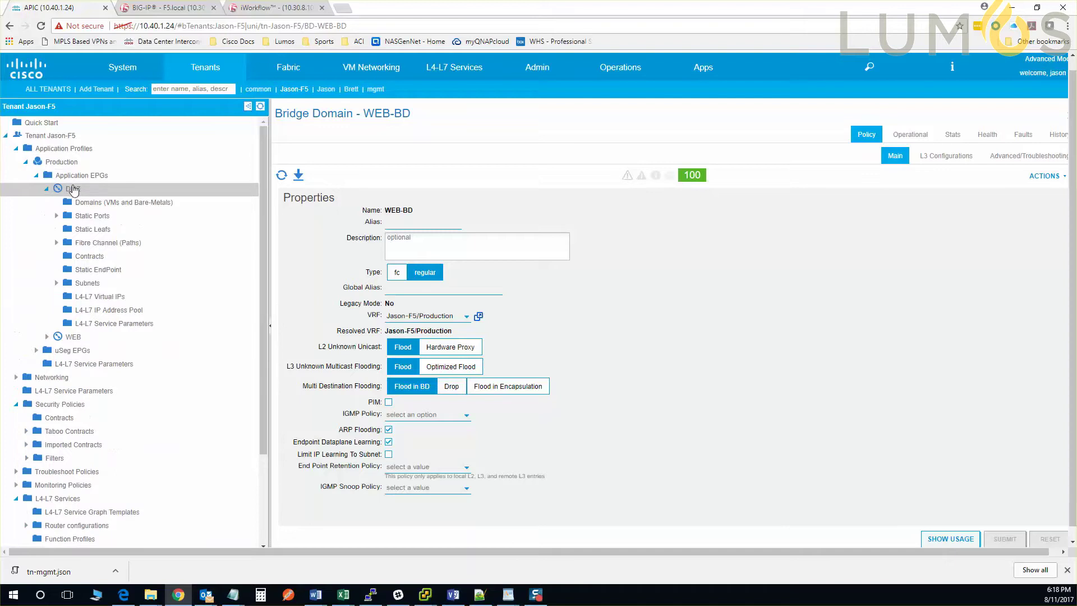
pyautogui.click(191, 193)
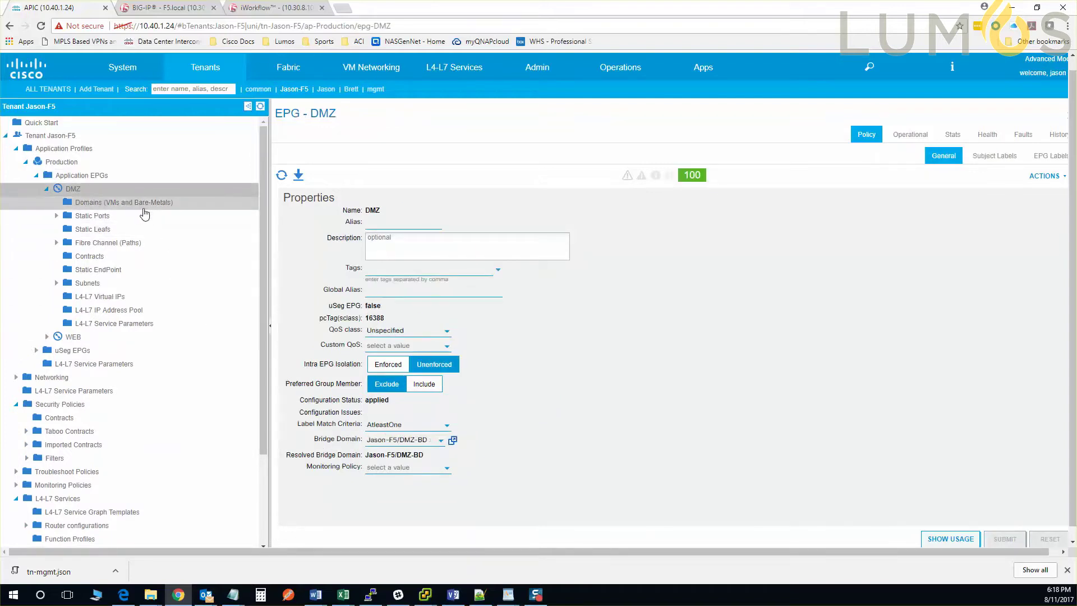
pyautogui.click(145, 209)
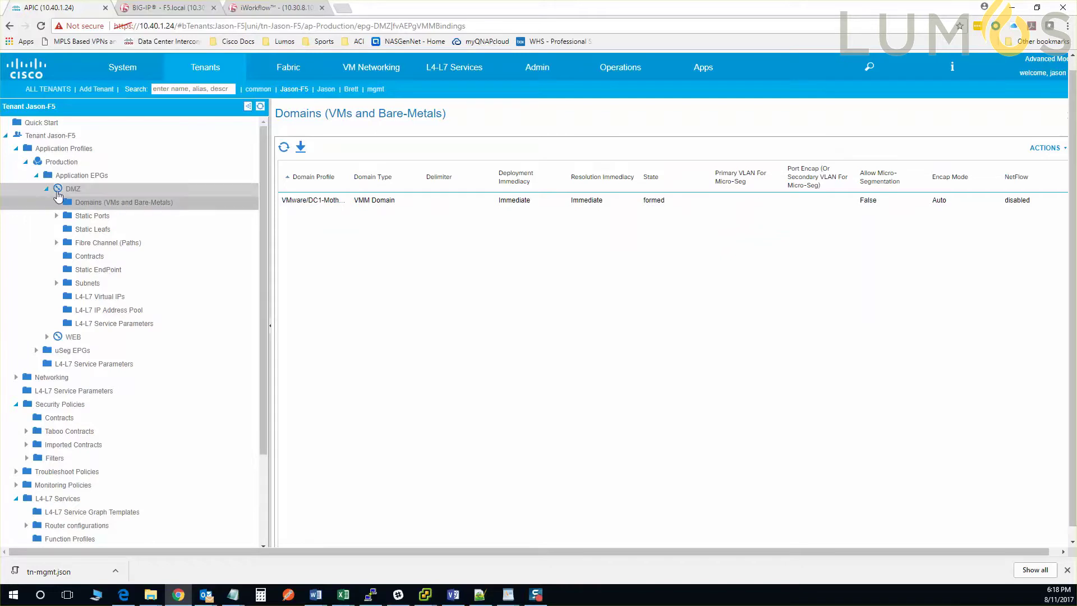
pyautogui.click(48, 190)
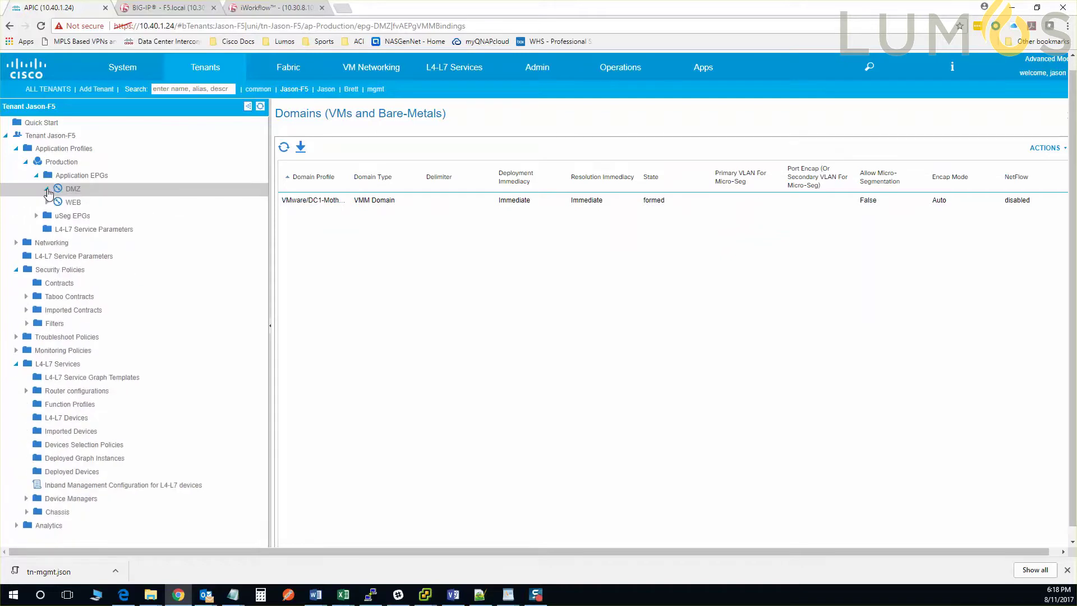
pyautogui.click(166, 11)
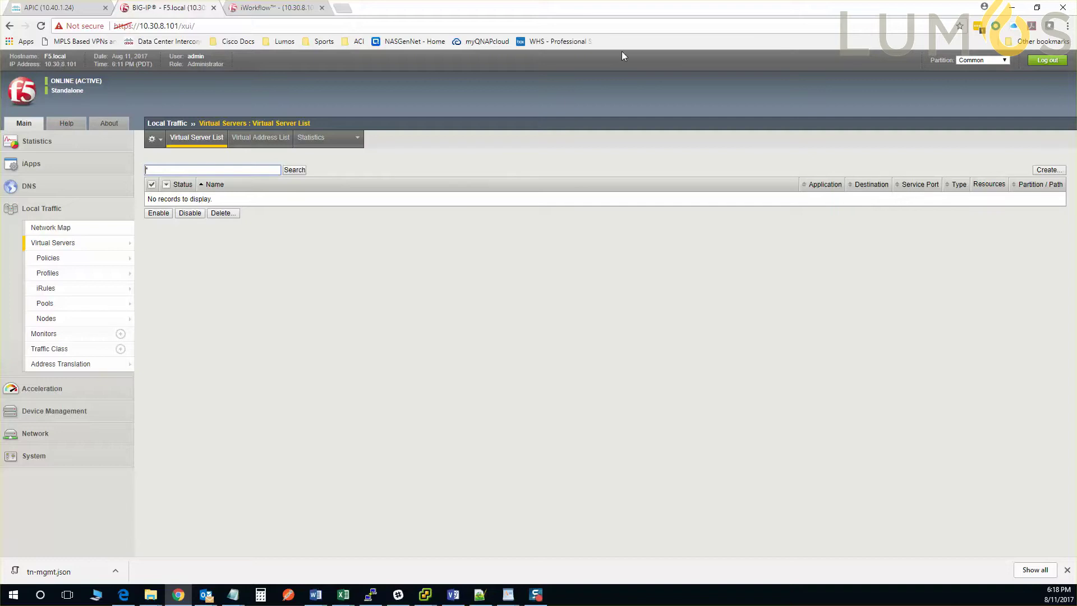
pyautogui.click(961, 62)
pyautogui.click(964, 62)
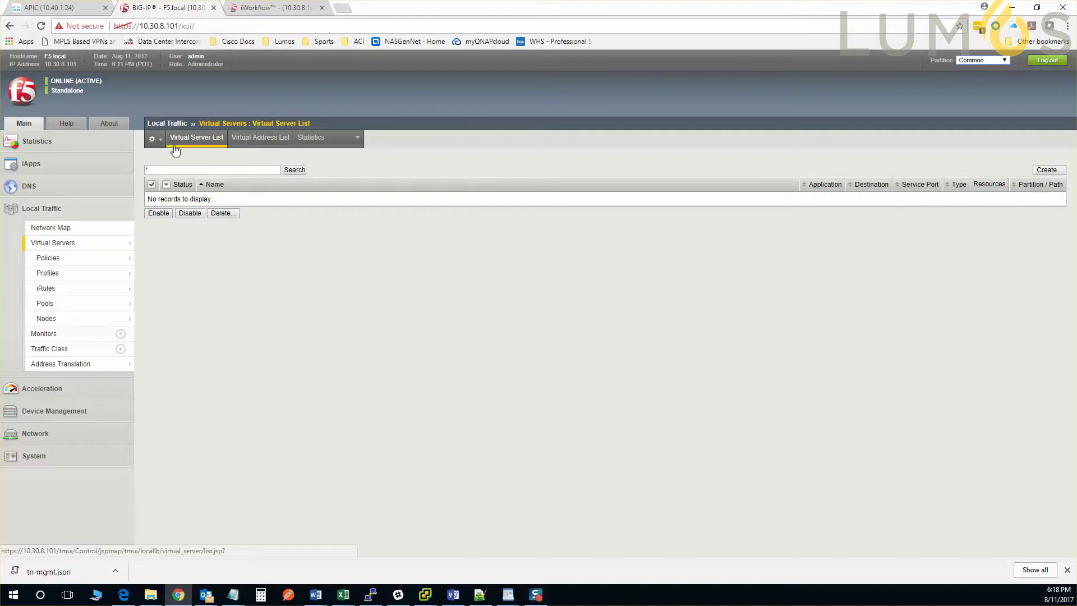
pyautogui.moveTo(426, 595)
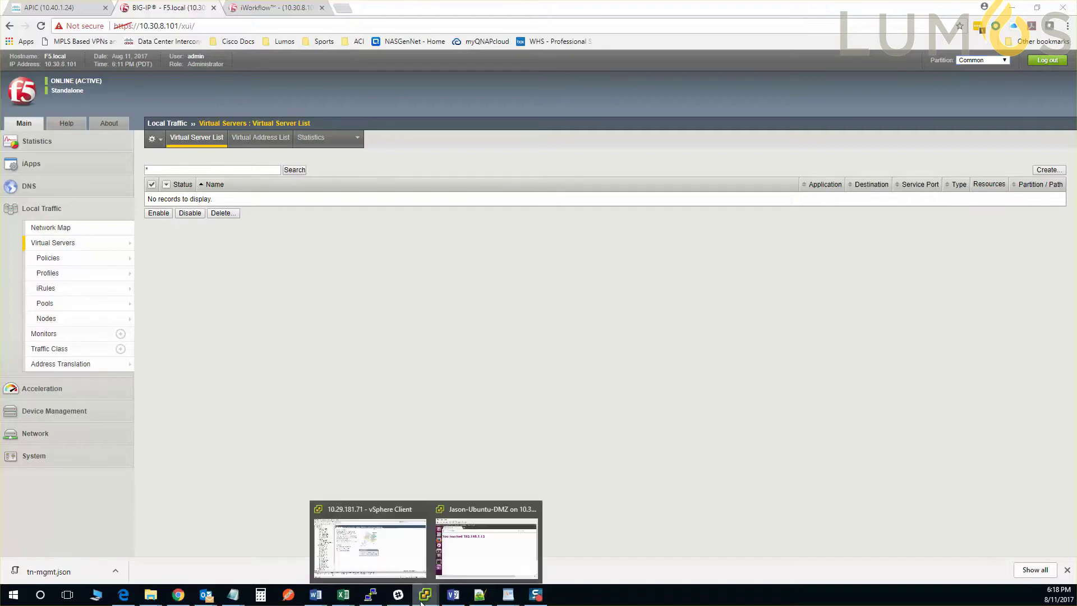
# Show Jason-F5 VM hardware: 8192 MB memory, 4 CPUs, four network adapters
pyautogui.click(398, 559)
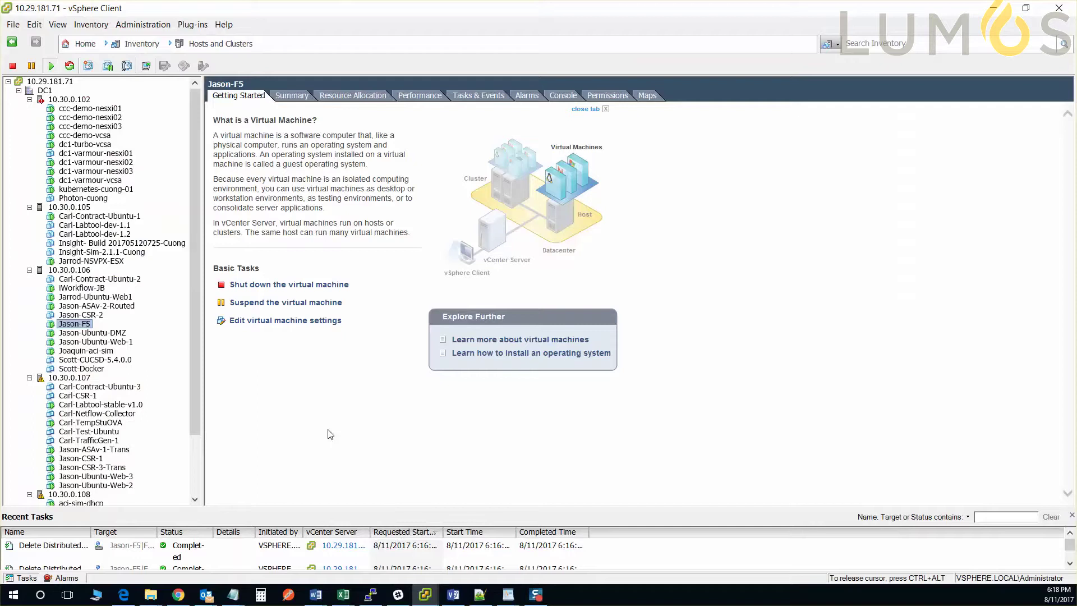
pyautogui.click(249, 321)
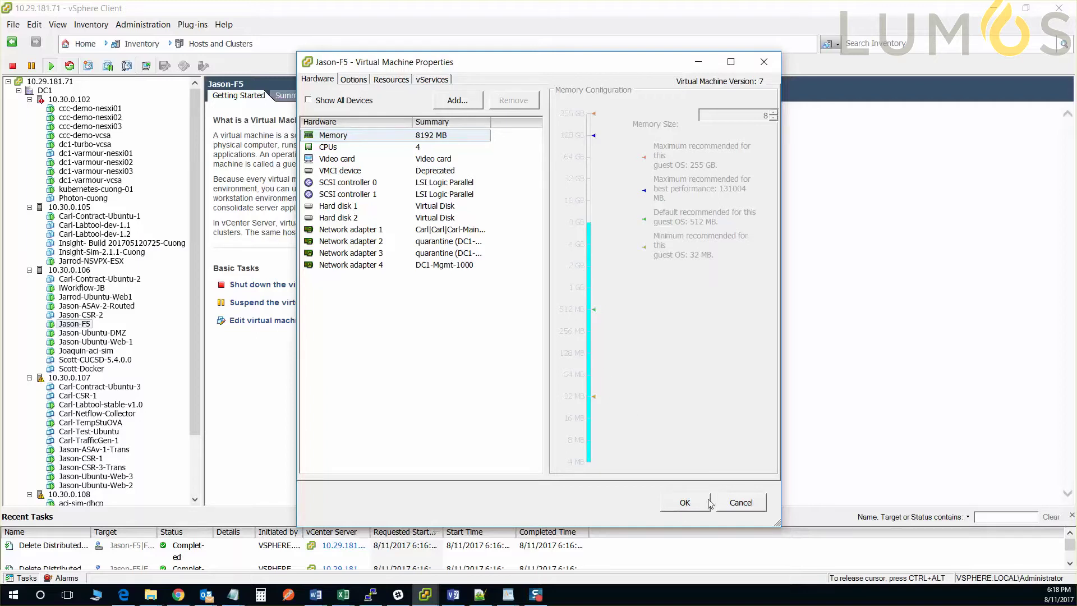
# Create virtual L4-L7 device F5-Managed on DC1-Mother-vCenter with F5-BIGIP-1.2.0, model BIG-IP-VE-GENERIC
pyautogui.click(178, 595)
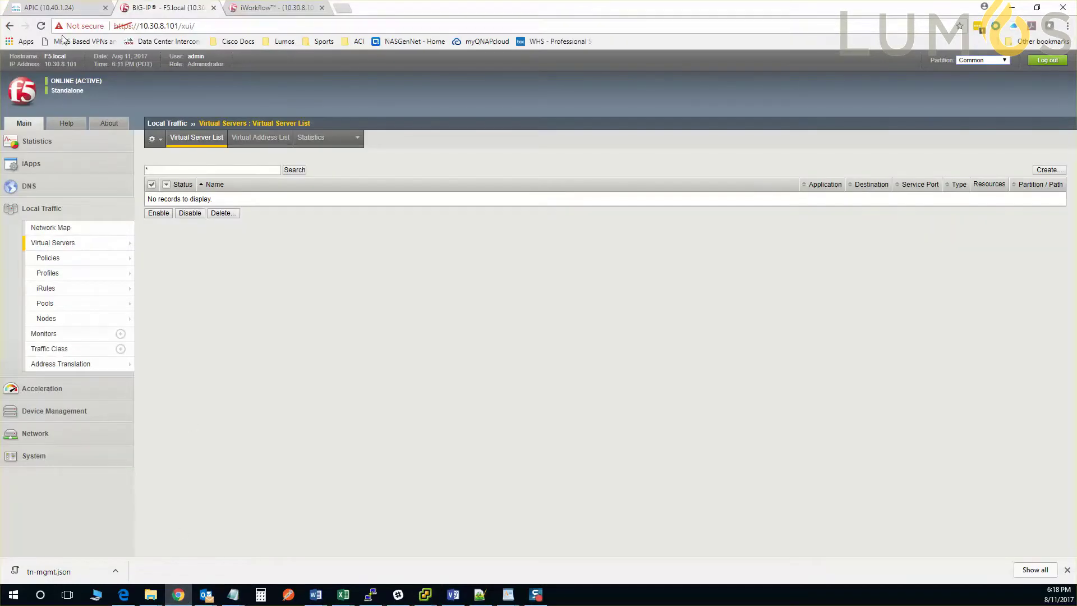
pyautogui.click(53, 8)
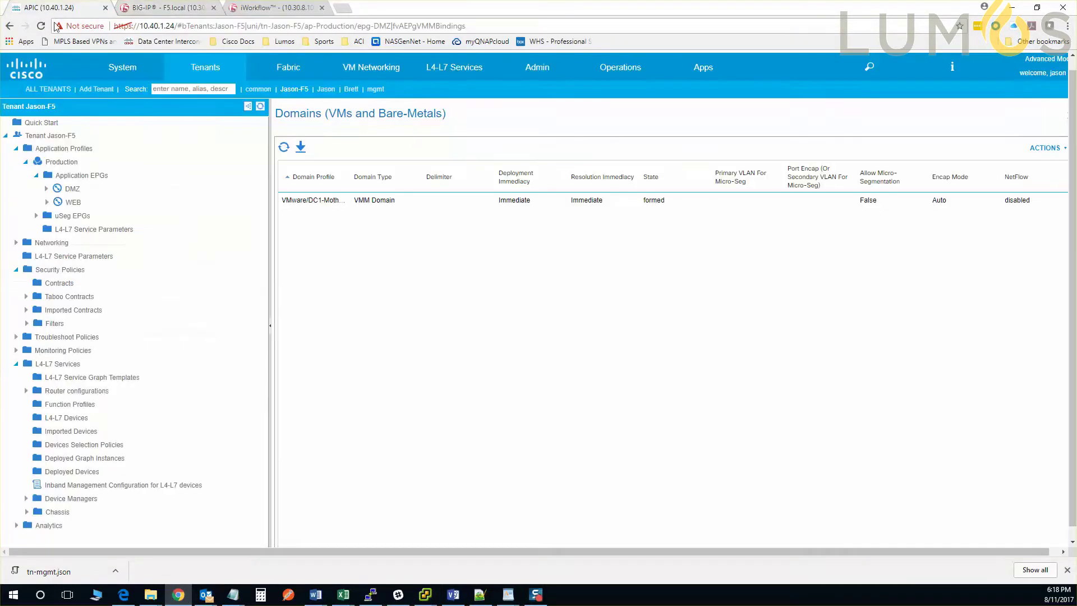
pyautogui.rightClick(85, 418)
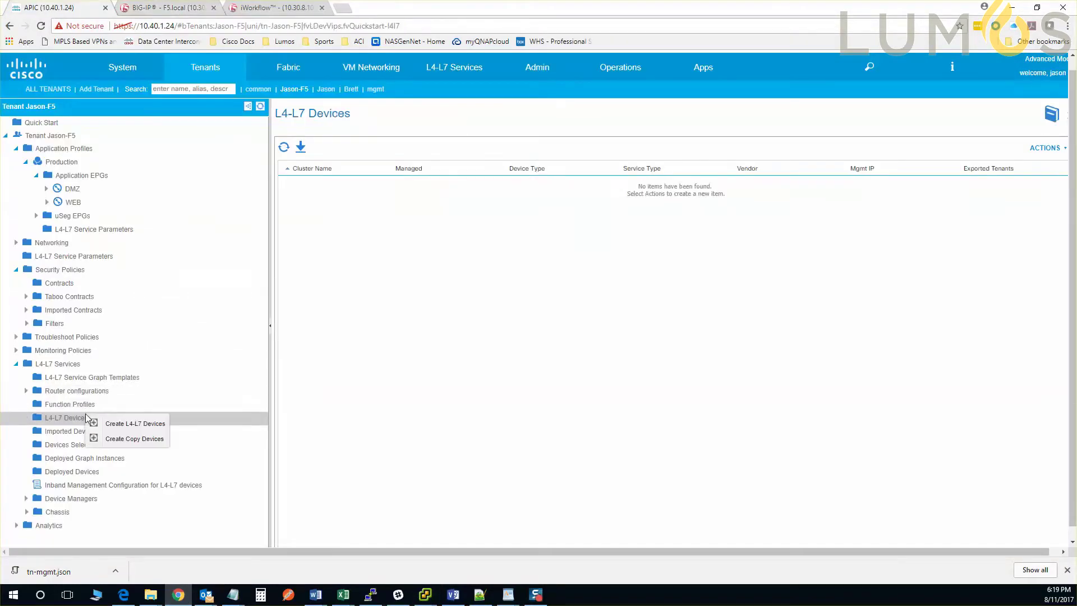
pyautogui.click(123, 429)
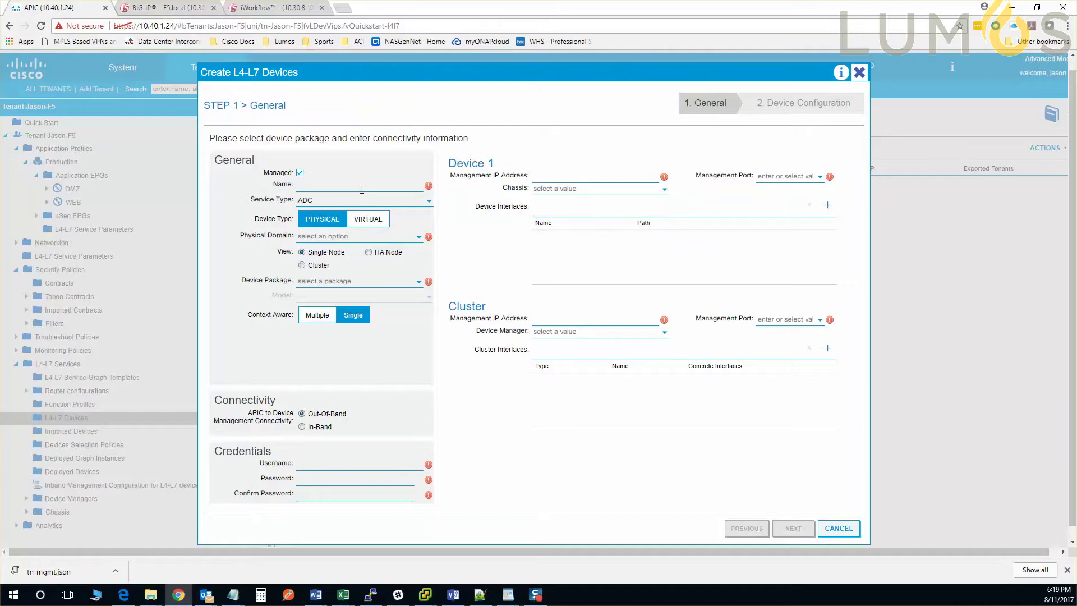
pyautogui.click(362, 189)
pyautogui.write('F5-Managed')
pyautogui.click(369, 220)
pyautogui.click(368, 238)
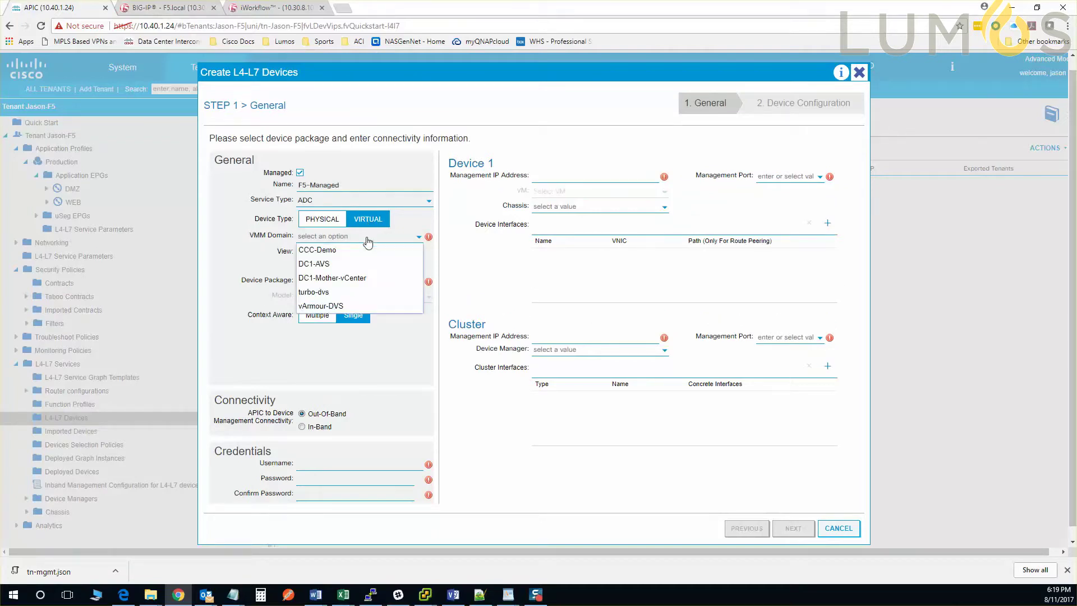
pyautogui.click(361, 278)
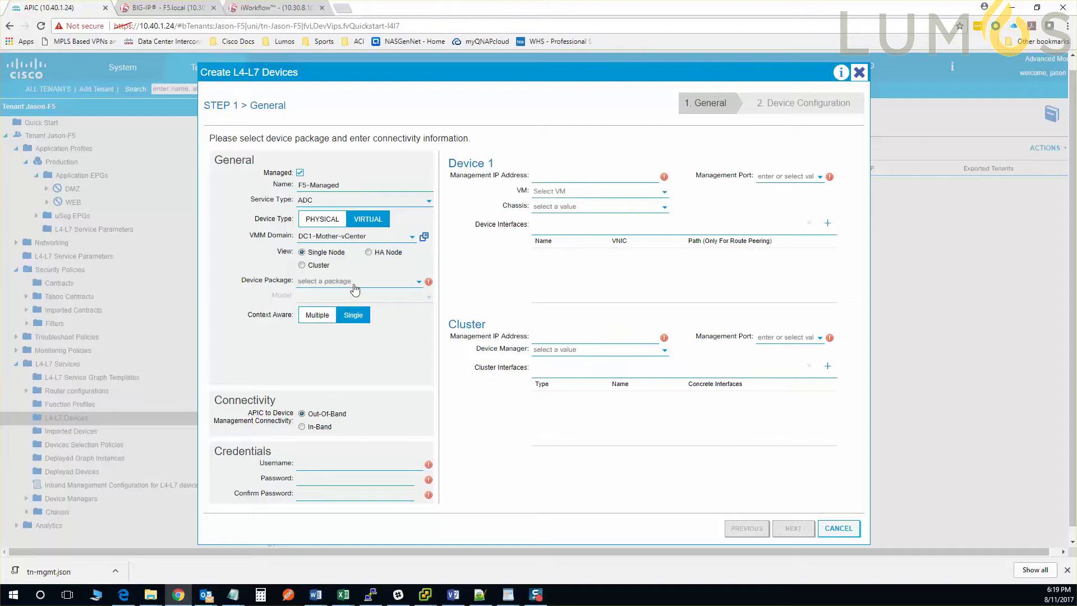
pyautogui.click(356, 281)
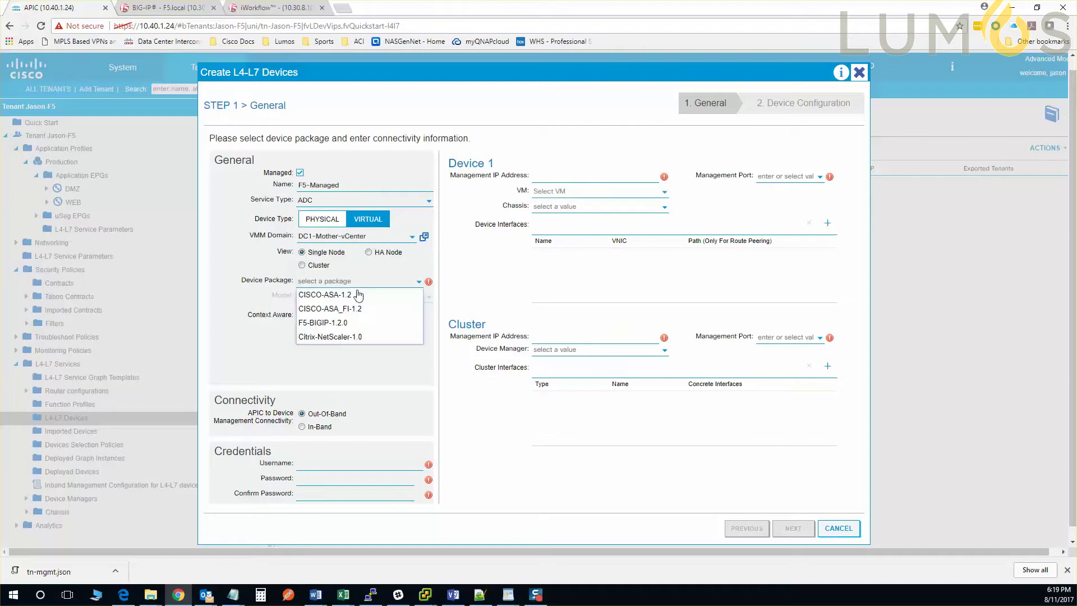
pyautogui.click(355, 323)
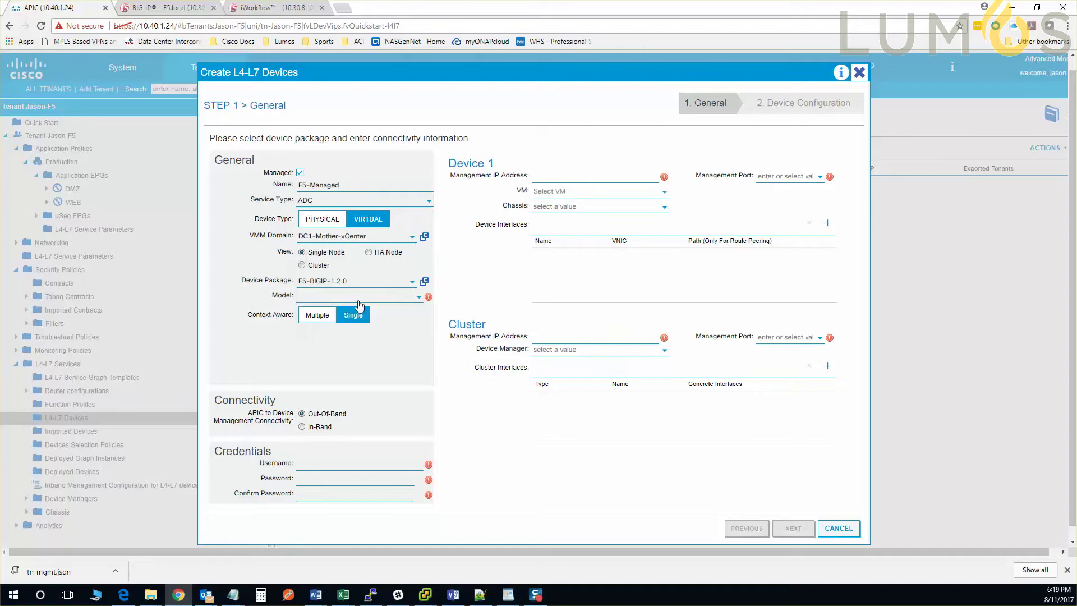
pyautogui.click(360, 303)
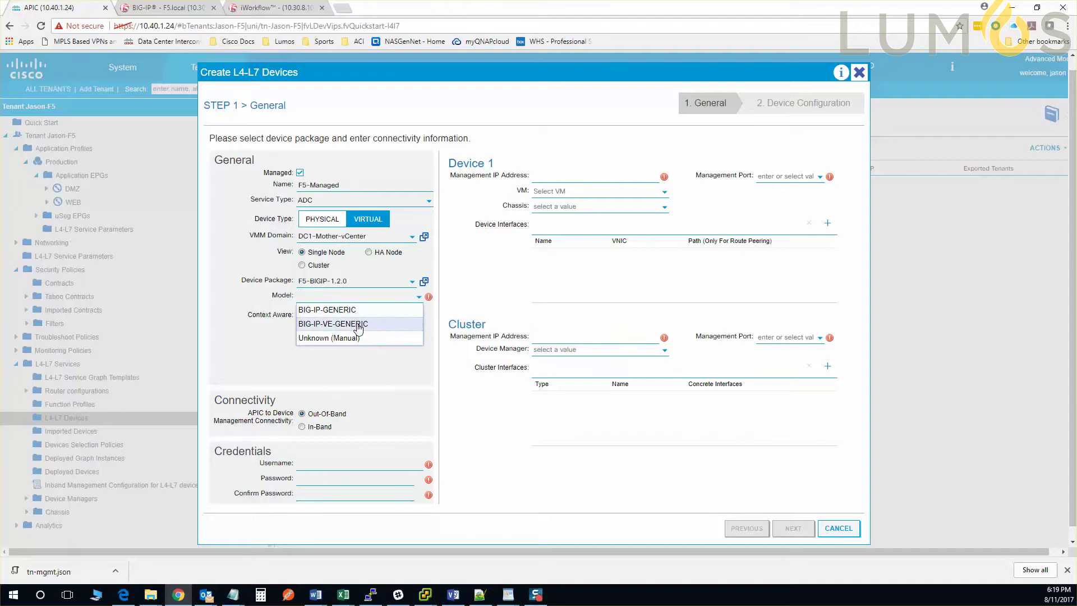
pyautogui.click(355, 325)
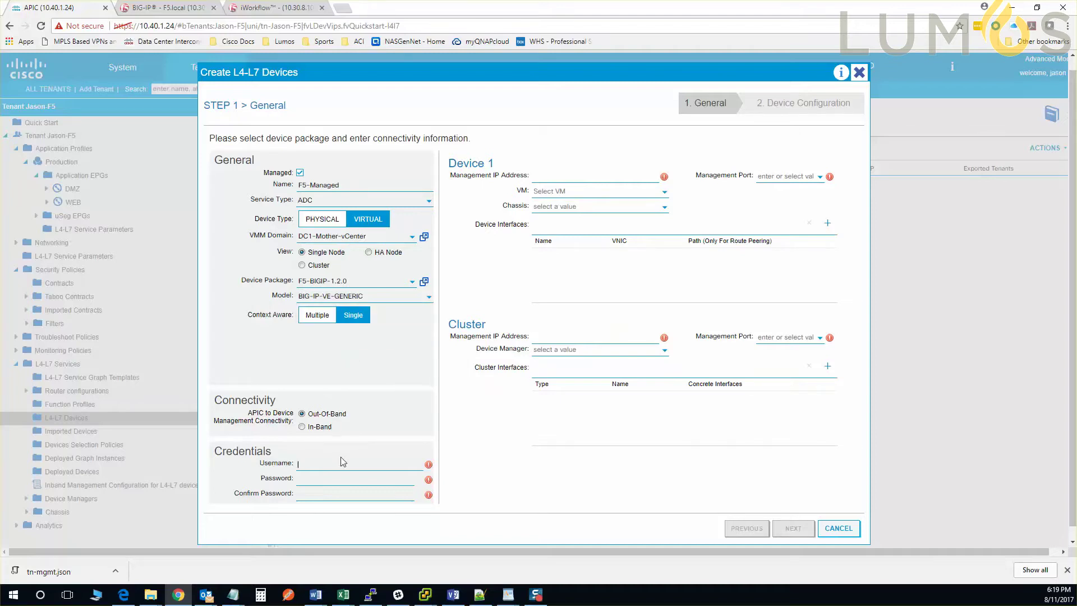
# Enter the device credentials, management IP 10.30.8.101 and https management port
pyautogui.write('admin')
pyautogui.write('••')
pyautogui.write('•••••')
pyautogui.click(555, 175)
pyautogui.write('10.30.8.101')
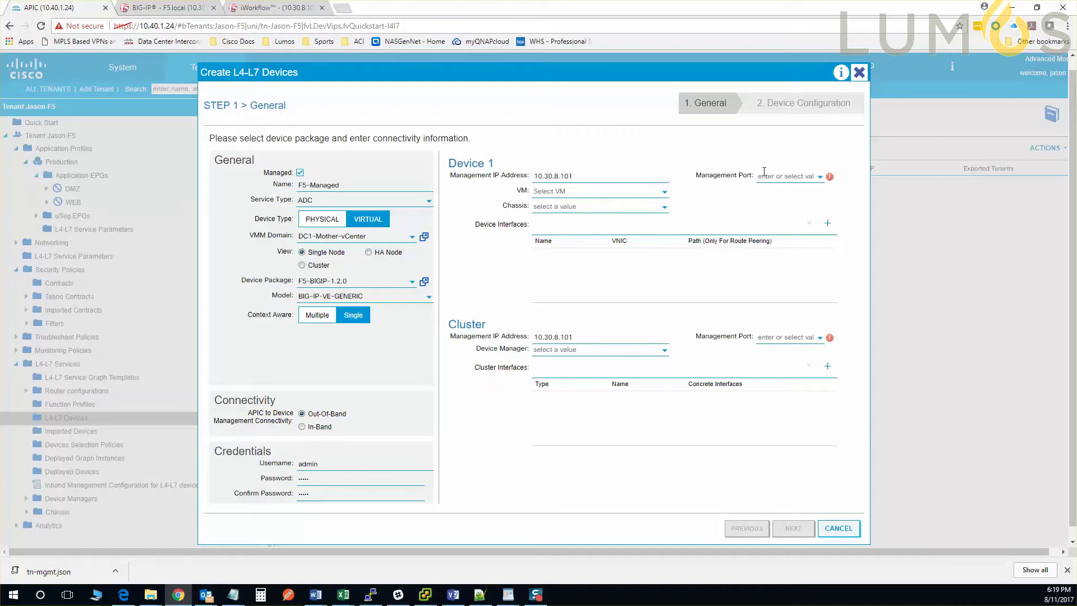
pyautogui.click(767, 177)
pyautogui.click(766, 205)
# Select the Jason-F5 virtual machine for Device 1
pyautogui.click(653, 191)
pyautogui.scroll(-3, 635, 245)
pyautogui.click(626, 188)
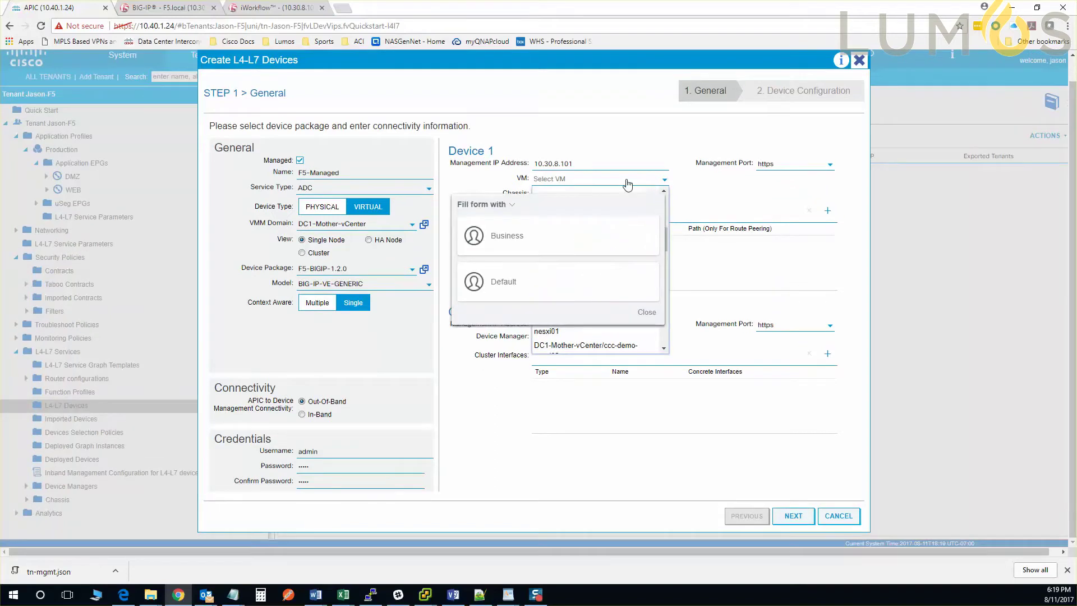
pyautogui.click(645, 311)
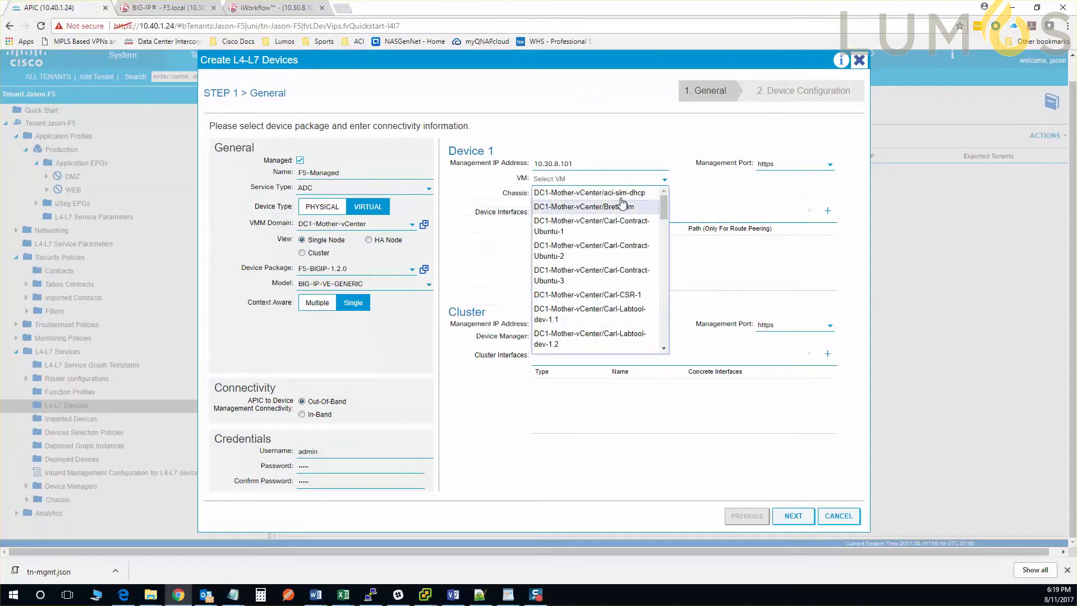
pyautogui.scroll(-8, 622, 201)
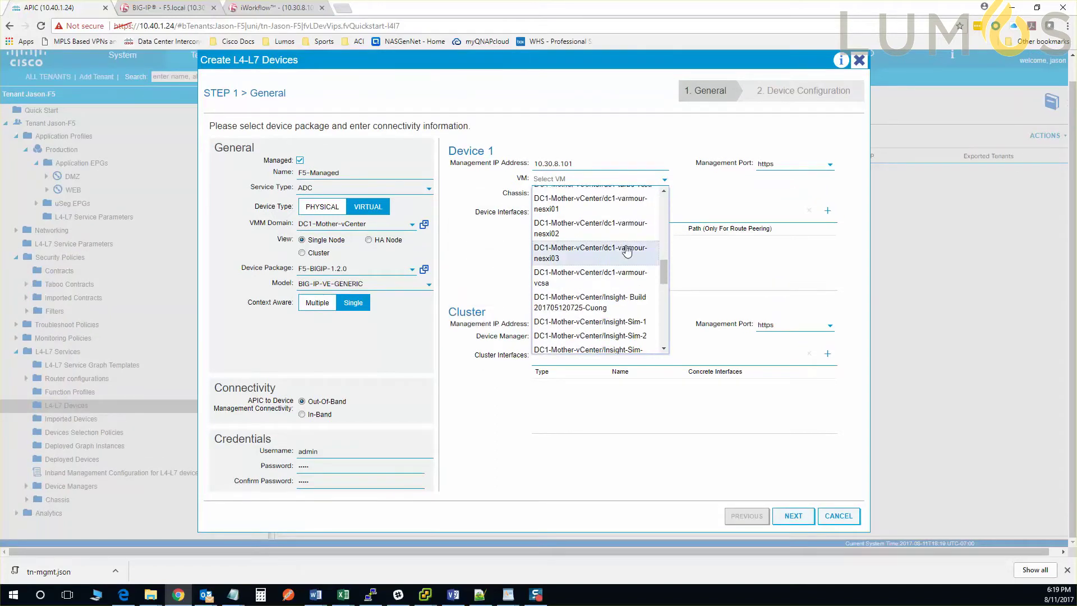
pyautogui.scroll(-3, 627, 252)
pyautogui.scroll(4, 627, 251)
pyautogui.scroll(-4, 627, 251)
pyautogui.scroll(3, 628, 252)
pyautogui.scroll(-5, 628, 253)
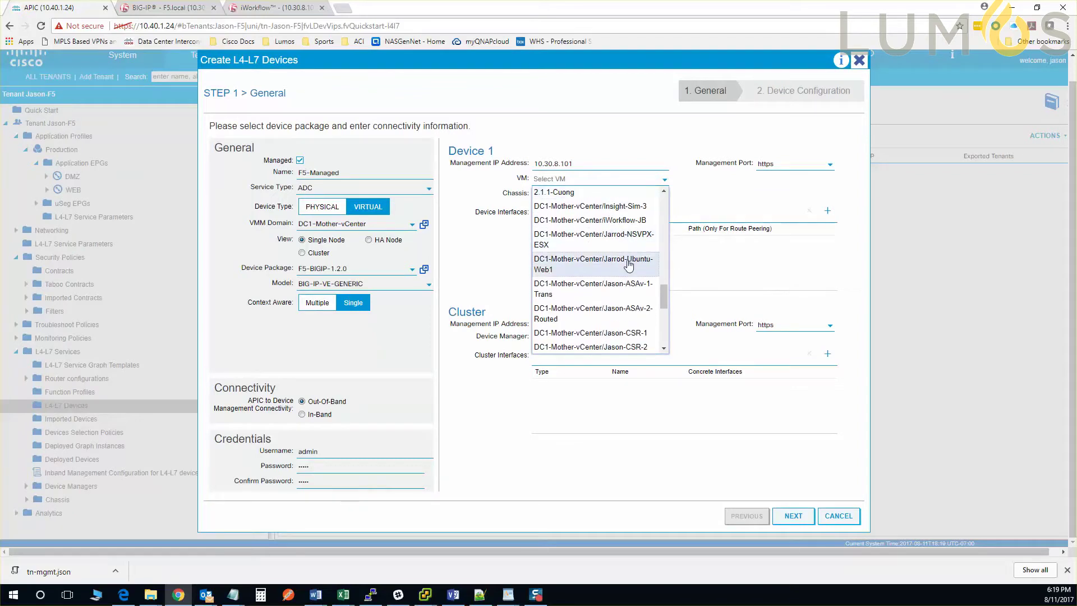
pyautogui.scroll(-2, 628, 265)
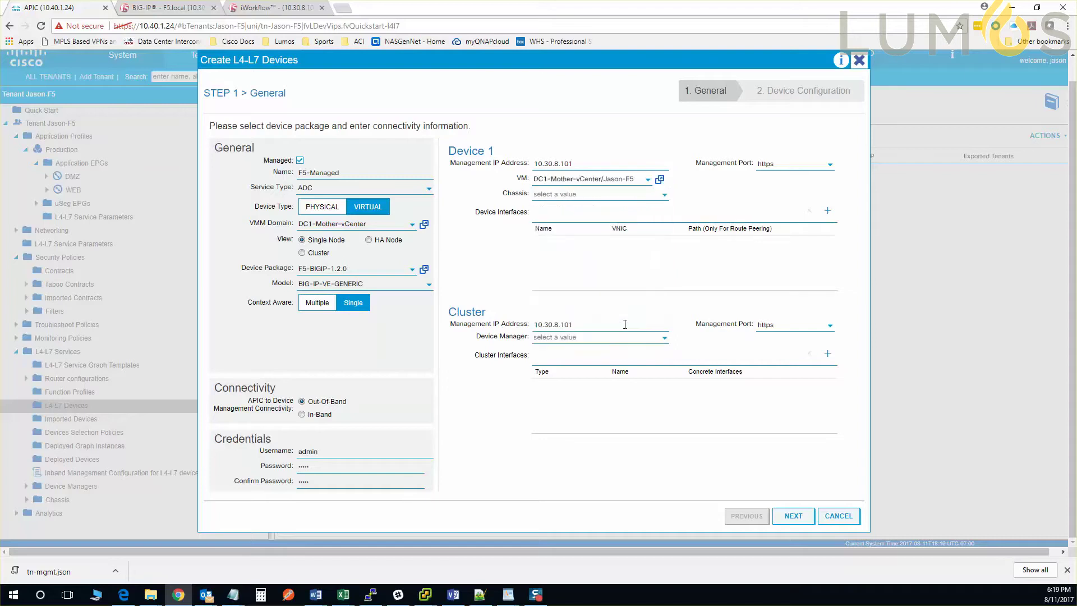
# Add Device 1 interface 1_1 on Network adapter 2
pyautogui.click(828, 215)
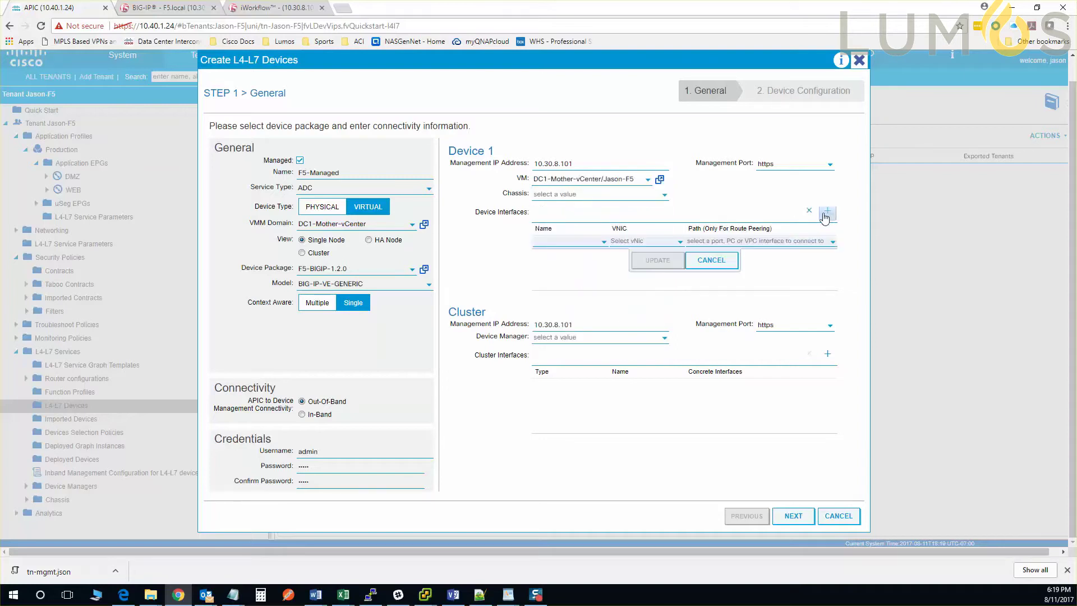
pyautogui.click(604, 243)
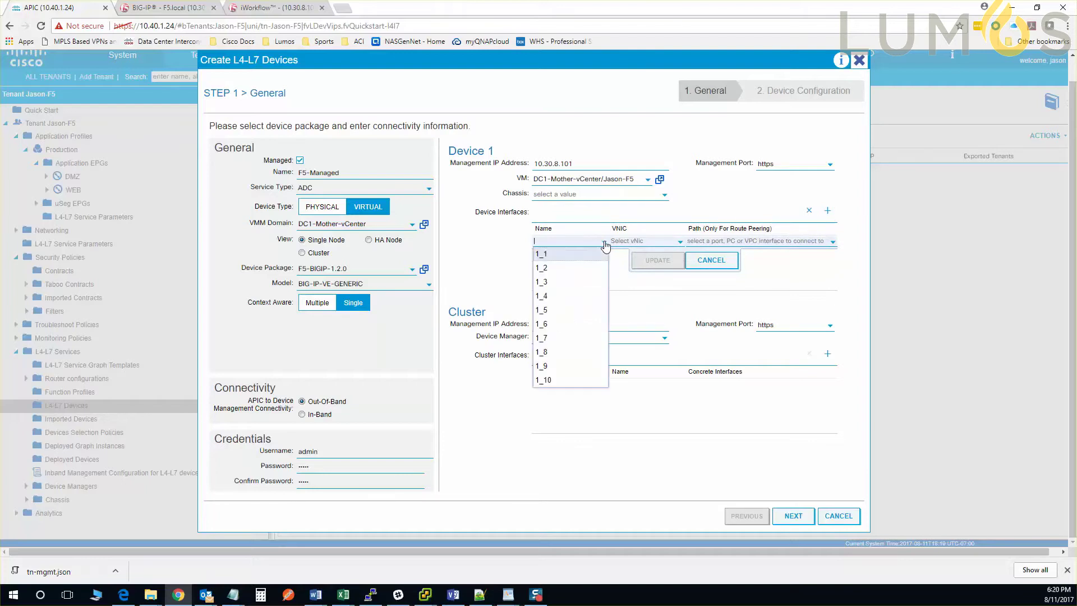
pyautogui.click(573, 258)
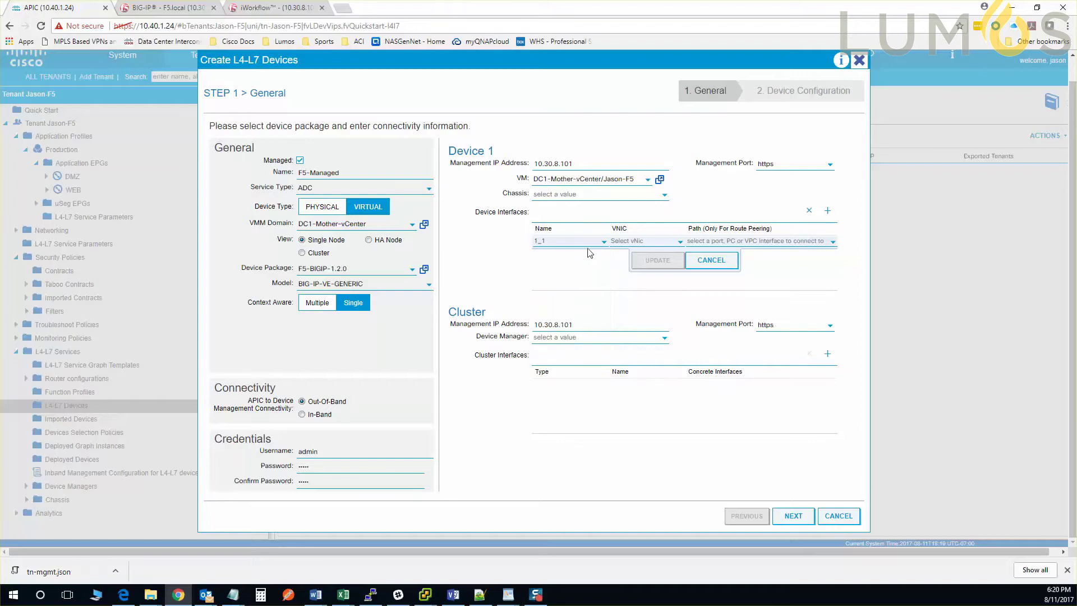
pyautogui.click(616, 243)
pyautogui.click(626, 268)
pyautogui.click(638, 243)
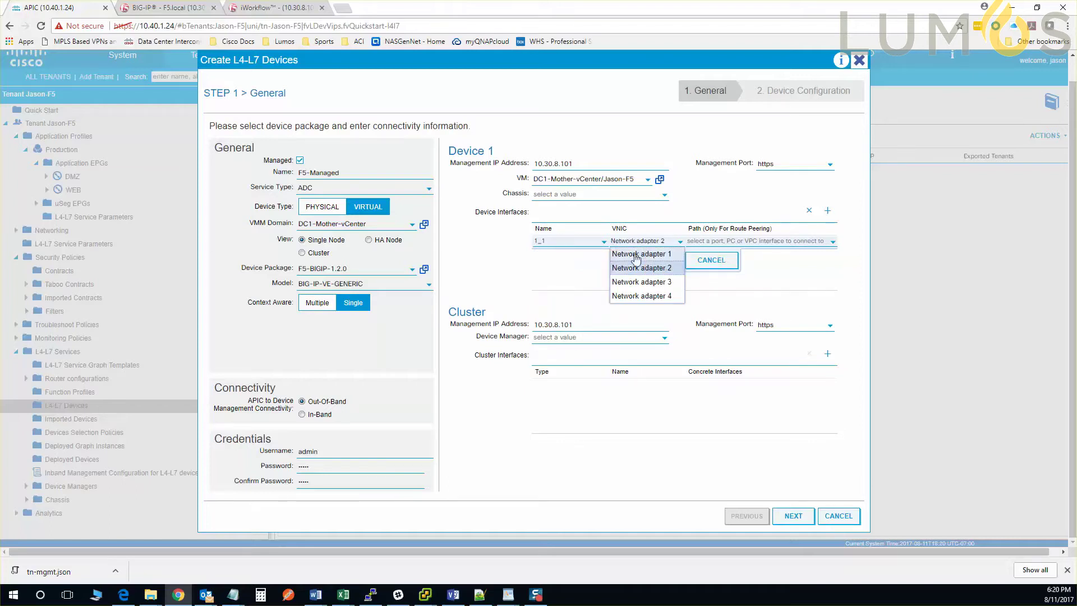
pyautogui.click(634, 268)
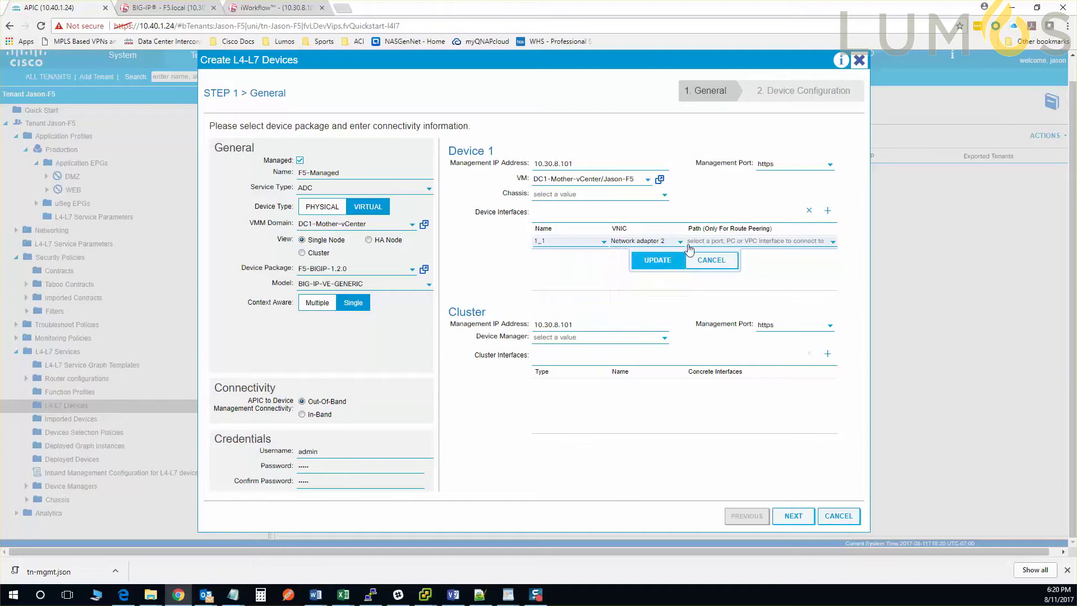
pyautogui.click(658, 259)
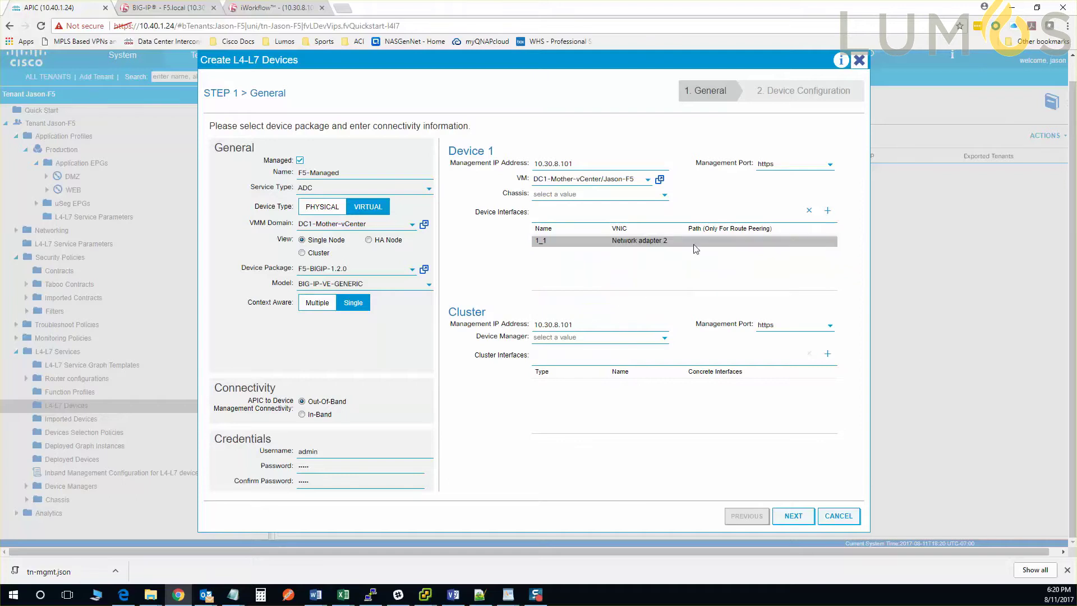
# Add Device 1 interface 1_2 on Network adapter 3
pyautogui.click(828, 211)
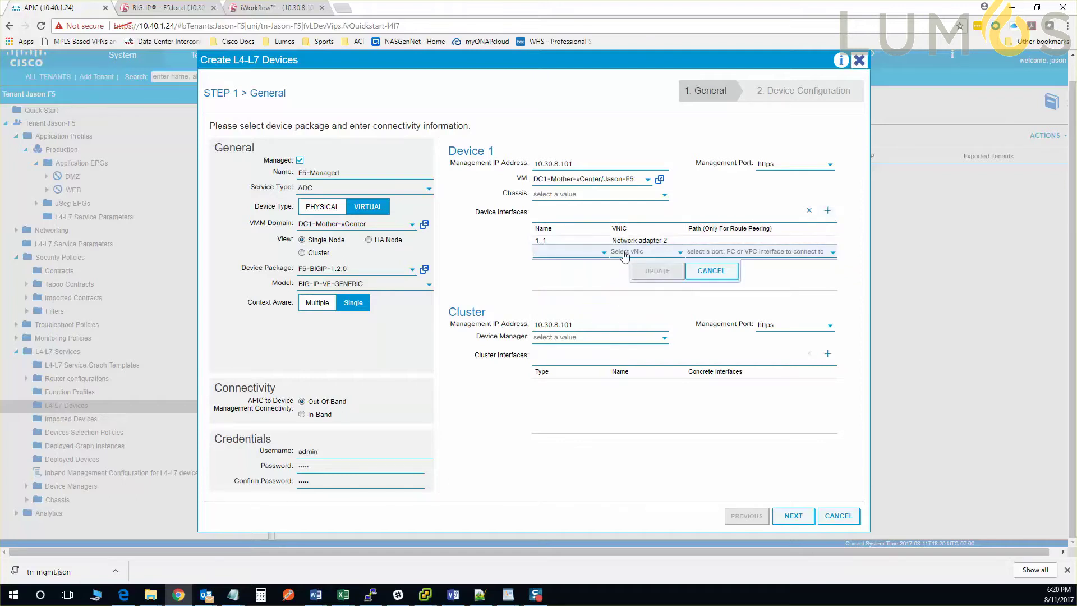
pyautogui.click(604, 252)
pyautogui.click(583, 276)
pyautogui.click(635, 254)
pyautogui.click(640, 281)
pyautogui.click(656, 274)
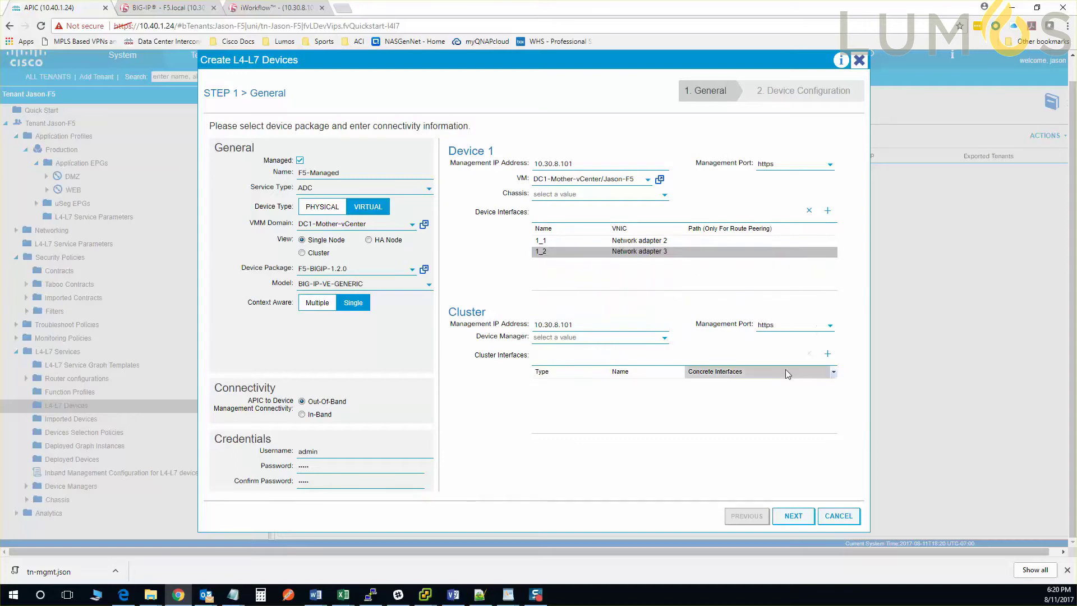
# Add consumer cluster interface DMZ mapped to Device1/1_1
pyautogui.click(827, 353)
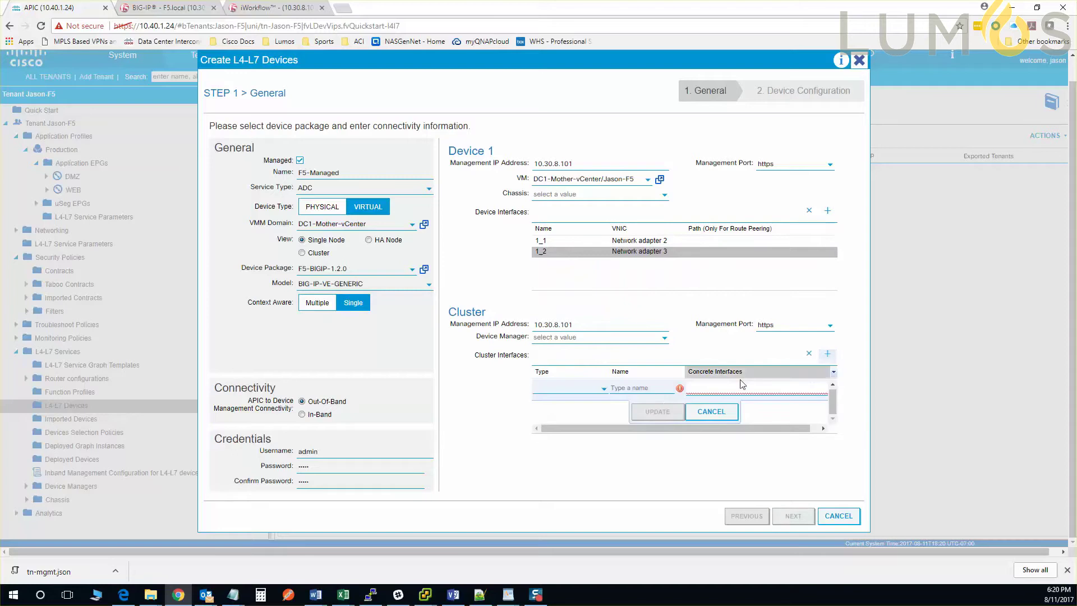
pyautogui.click(600, 392)
pyautogui.click(583, 415)
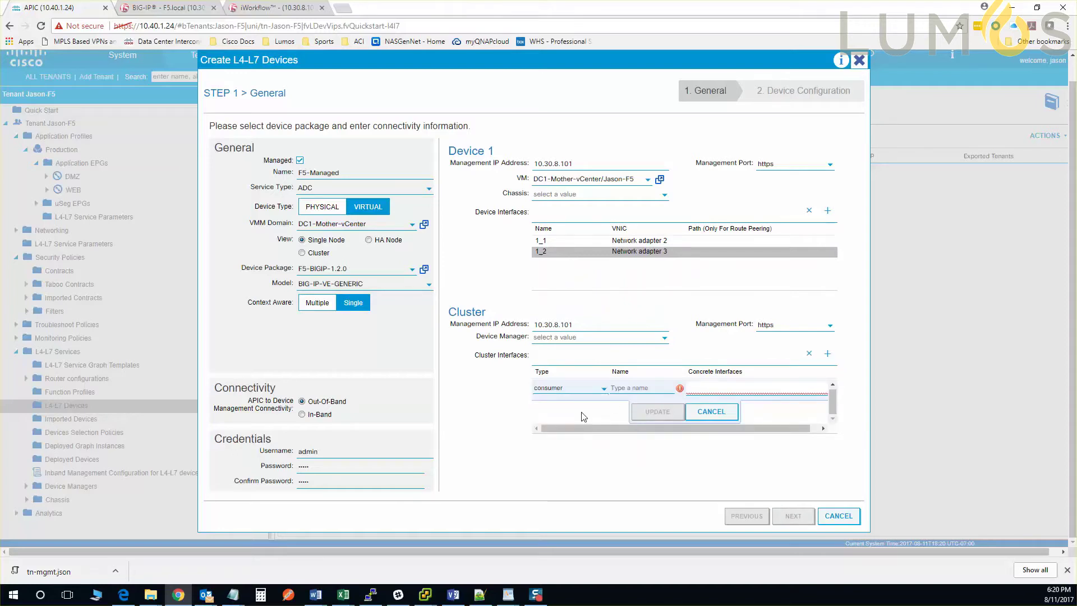
pyautogui.click(644, 388)
pyautogui.write('DMZ')
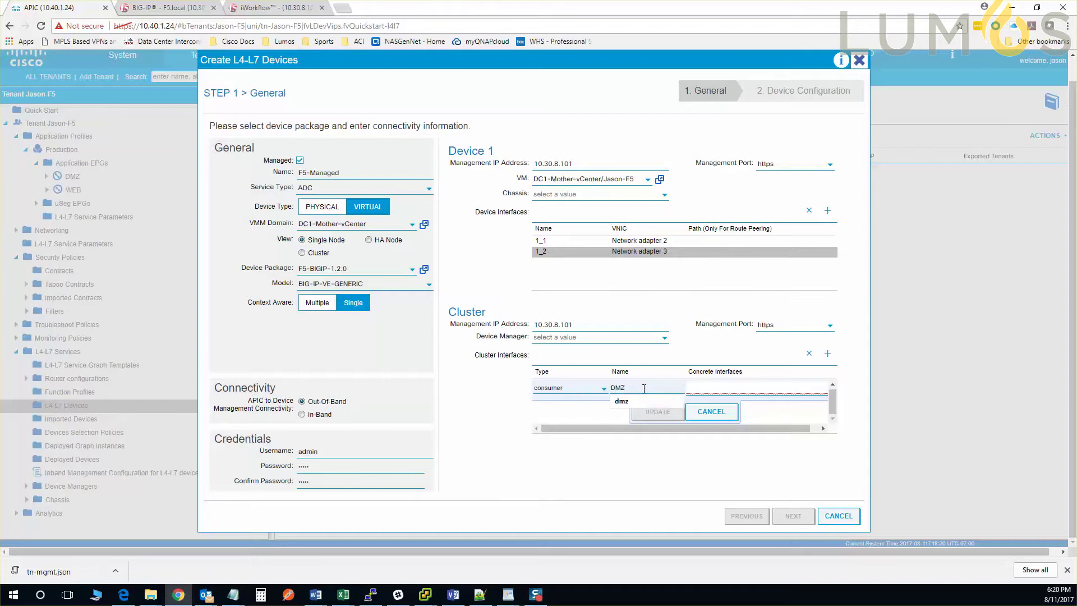
pyautogui.click(717, 392)
pyautogui.click(715, 402)
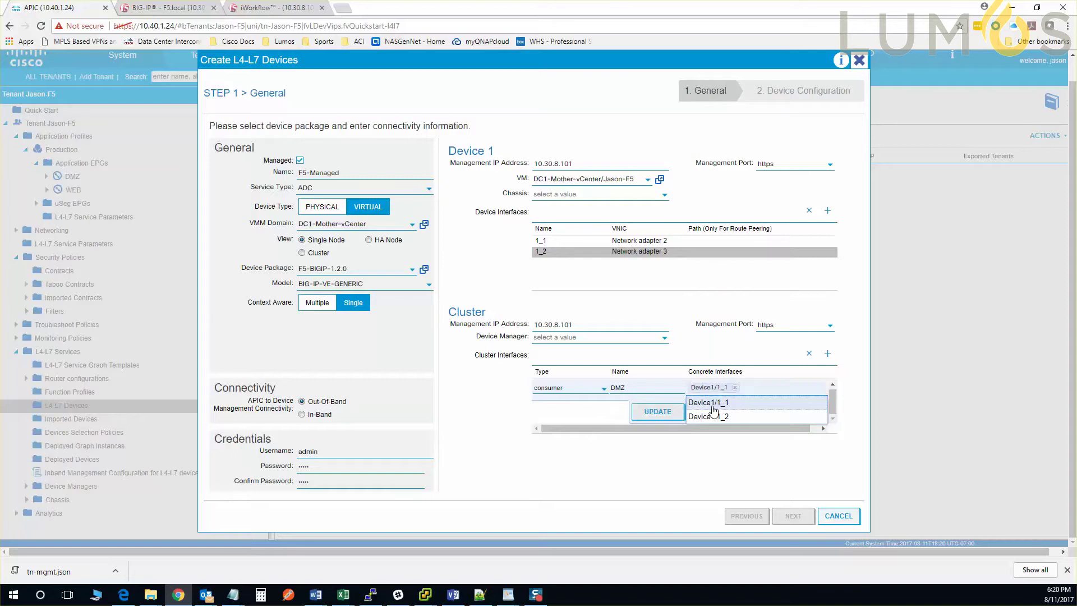
pyautogui.click(661, 415)
# Add provider cluster interface WEB mapped to Device1/1_2 and advance to Device Configuration
pyautogui.click(827, 354)
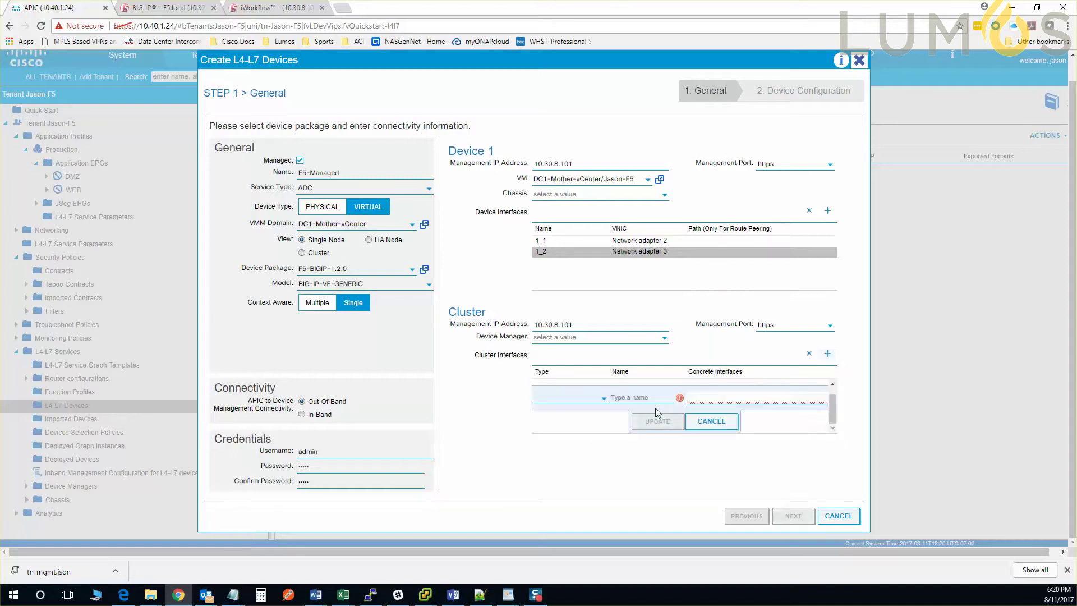
pyautogui.click(602, 402)
pyautogui.click(628, 408)
pyautogui.write('WEB')
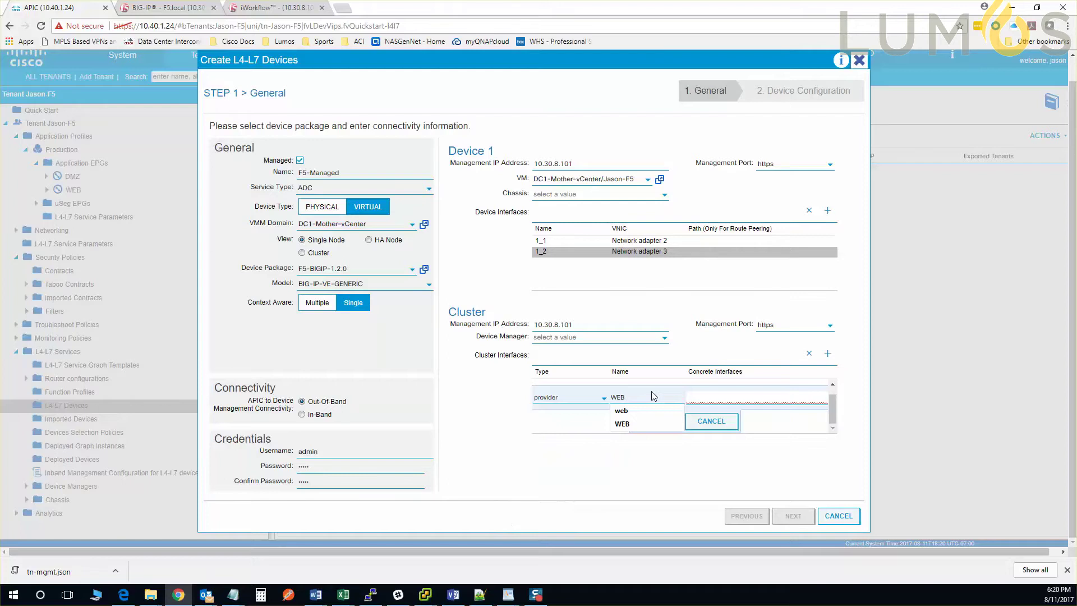
pyautogui.click(694, 403)
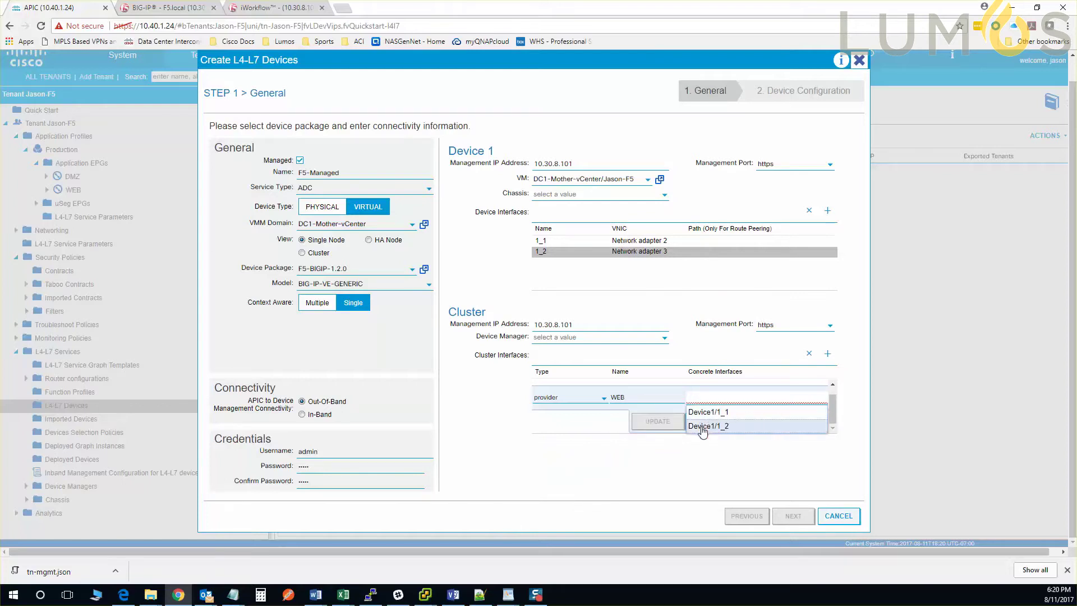
pyautogui.click(708, 426)
pyautogui.click(657, 428)
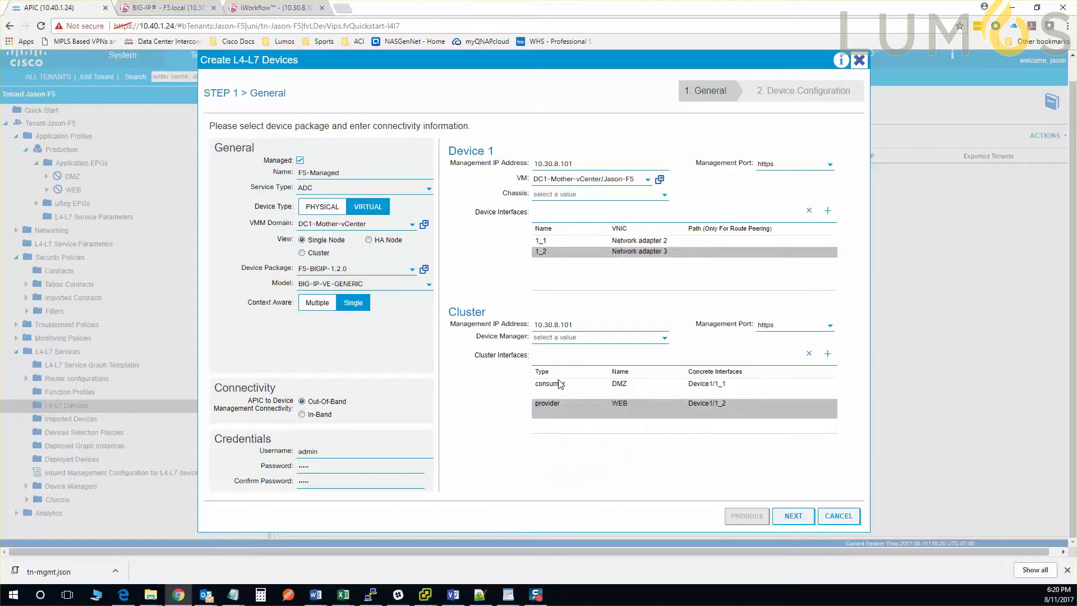
pyautogui.click(779, 520)
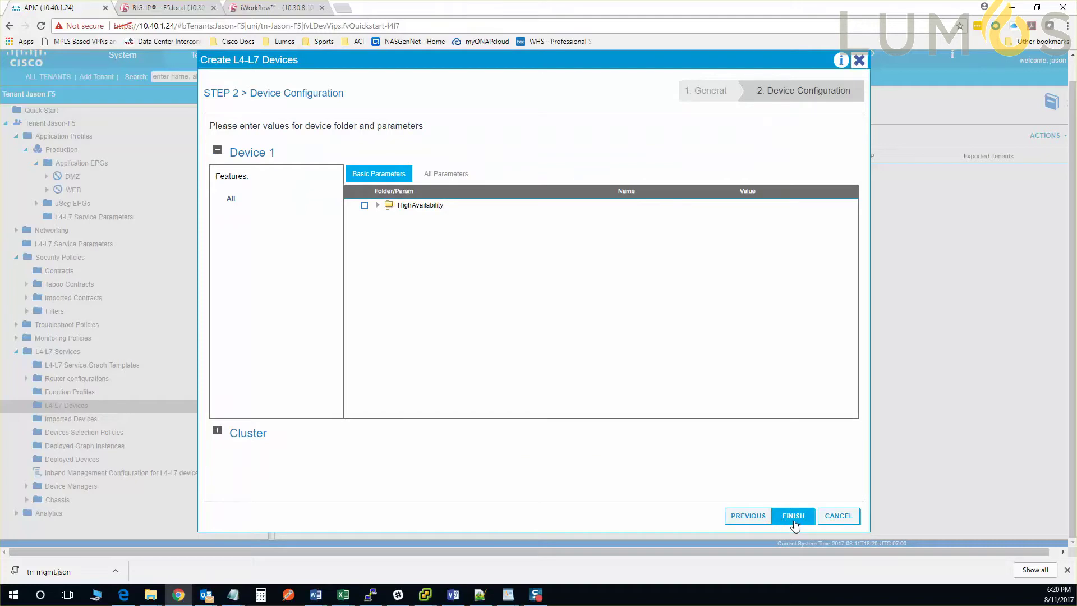
# Finish the F5-Managed device and open its details under L4-L7 Devices
pyautogui.click(794, 516)
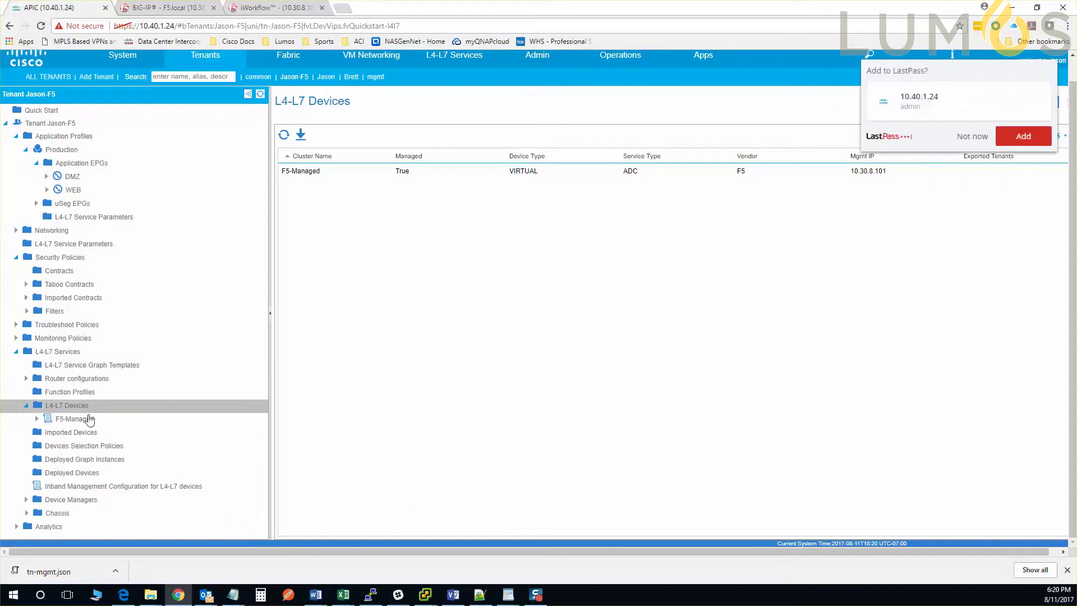
pyautogui.doubleClick(939, 170)
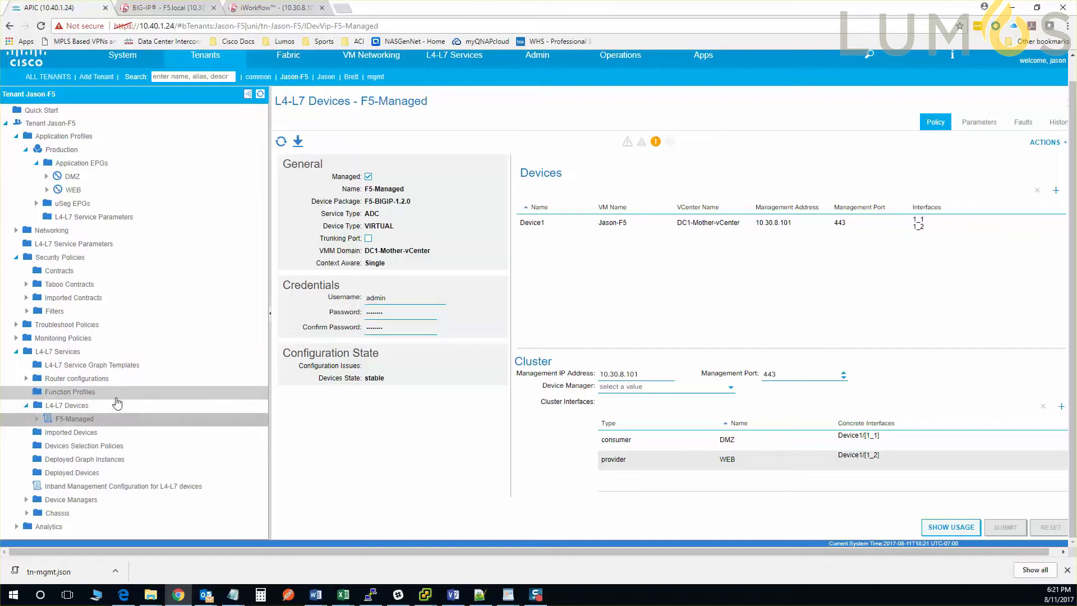
# Start service graph template DMZ2WEB-F5 with F5-Managed placed between consumer and provider
pyautogui.rightClick(108, 367)
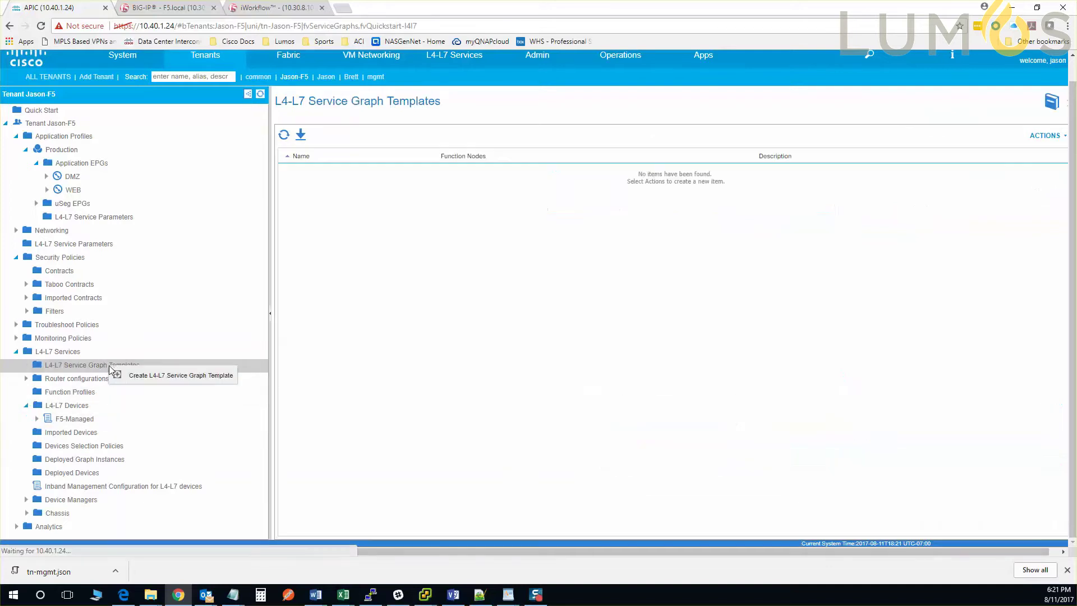
pyautogui.click(140, 376)
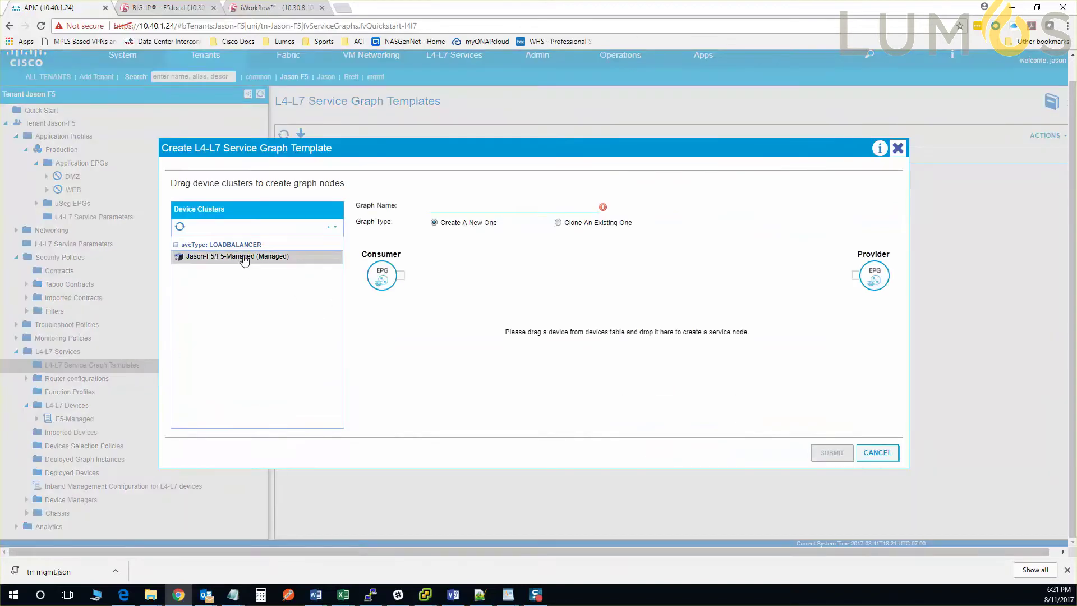
pyautogui.click(454, 212)
pyautogui.write('DMZ2WEB-F5')
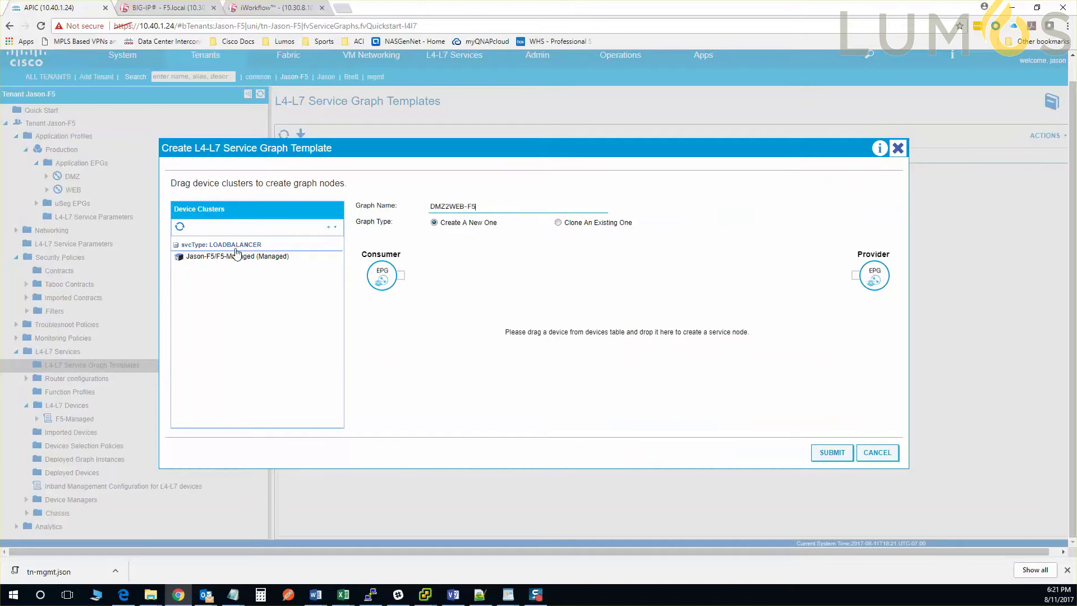
pyautogui.moveTo(236, 256); pyautogui.dragTo(602, 270)
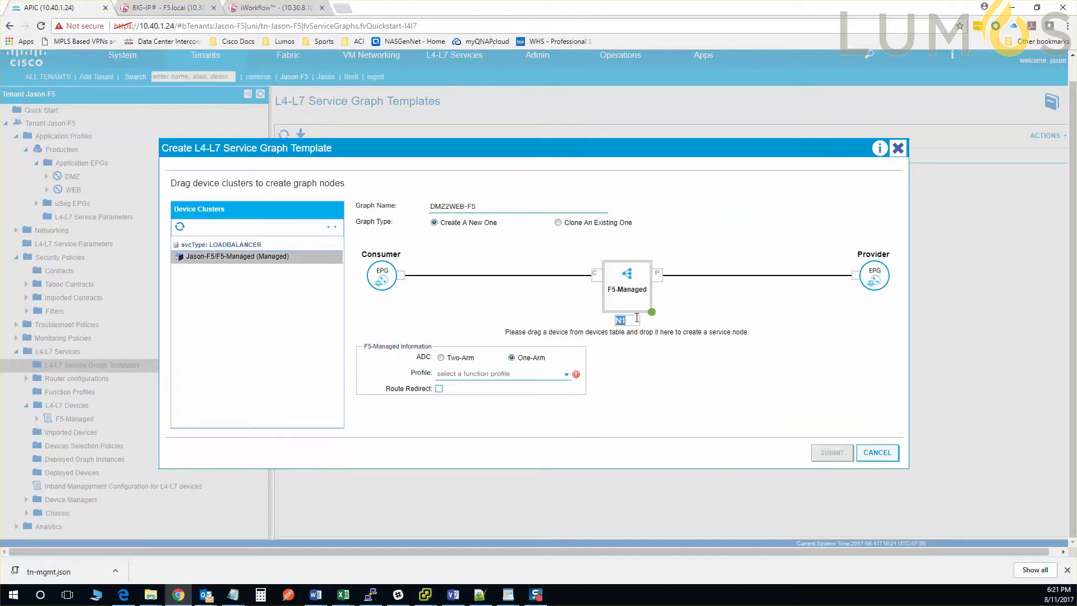
# Name the node BigIP, set Two-Arm with Basic-Virtual-Server-Profile, and submit
pyautogui.doubleClick(637, 319)
pyautogui.click(447, 360)
pyautogui.click(458, 374)
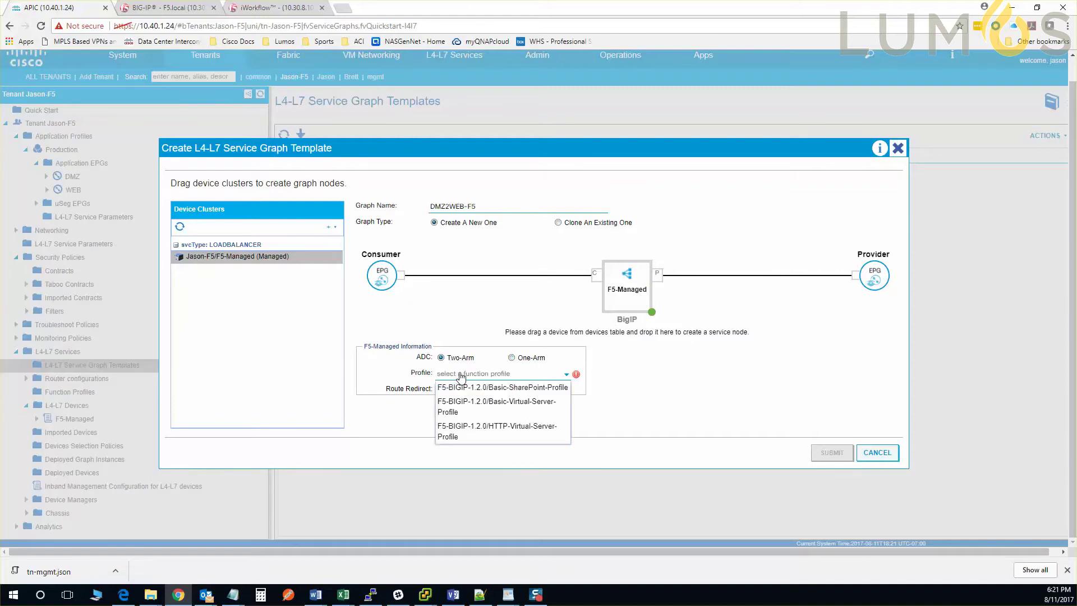
pyautogui.click(459, 403)
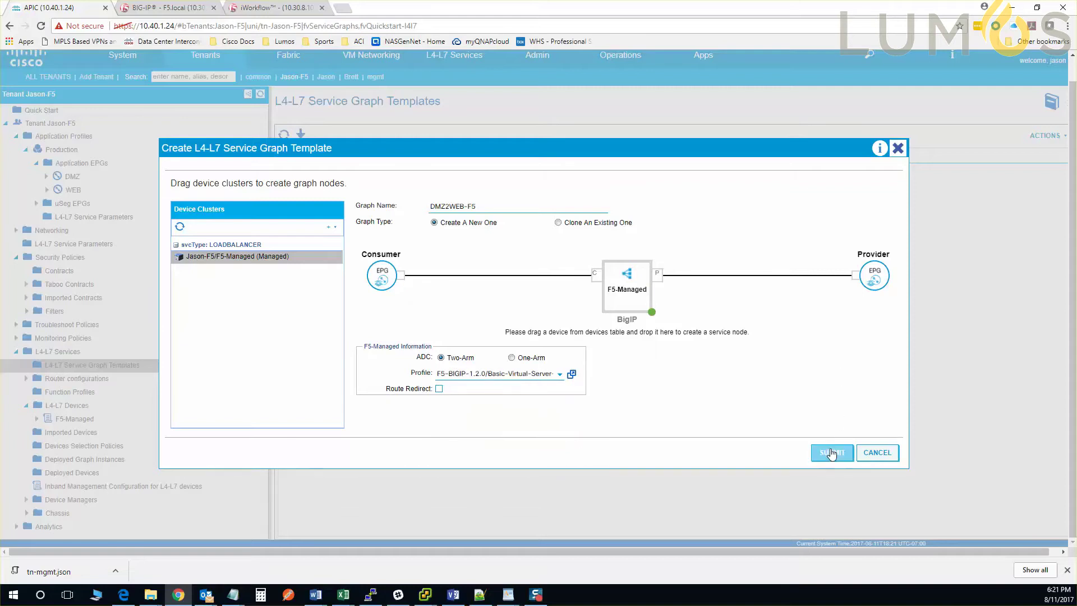
pyautogui.click(832, 453)
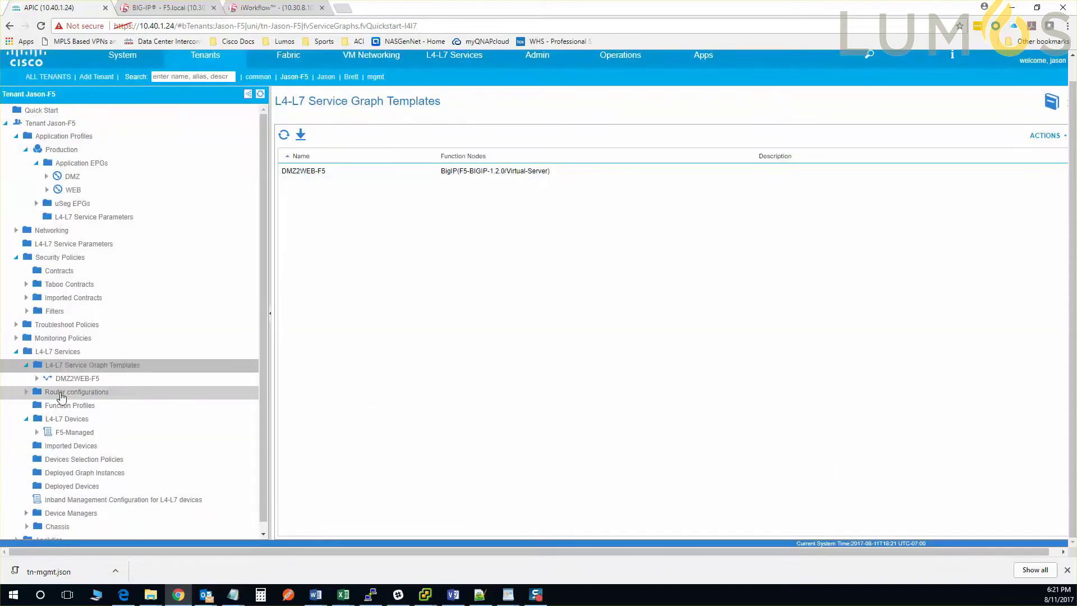
# Apply DMZ2WEB-F5 with consumer epg-DMZ and provider epg-WEB
pyautogui.rightClick(88, 378)
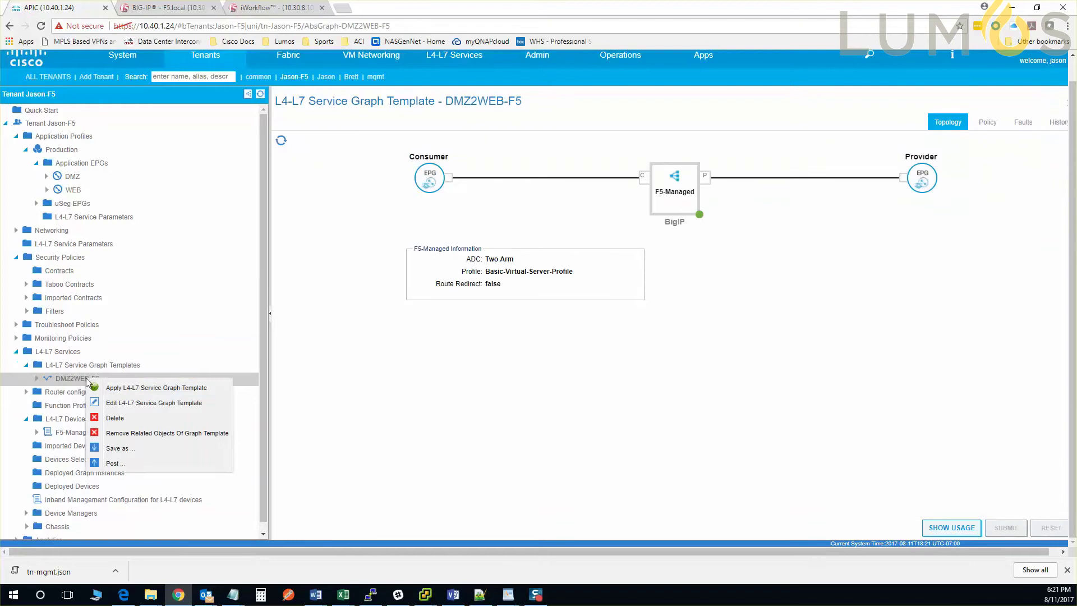
pyautogui.click(102, 388)
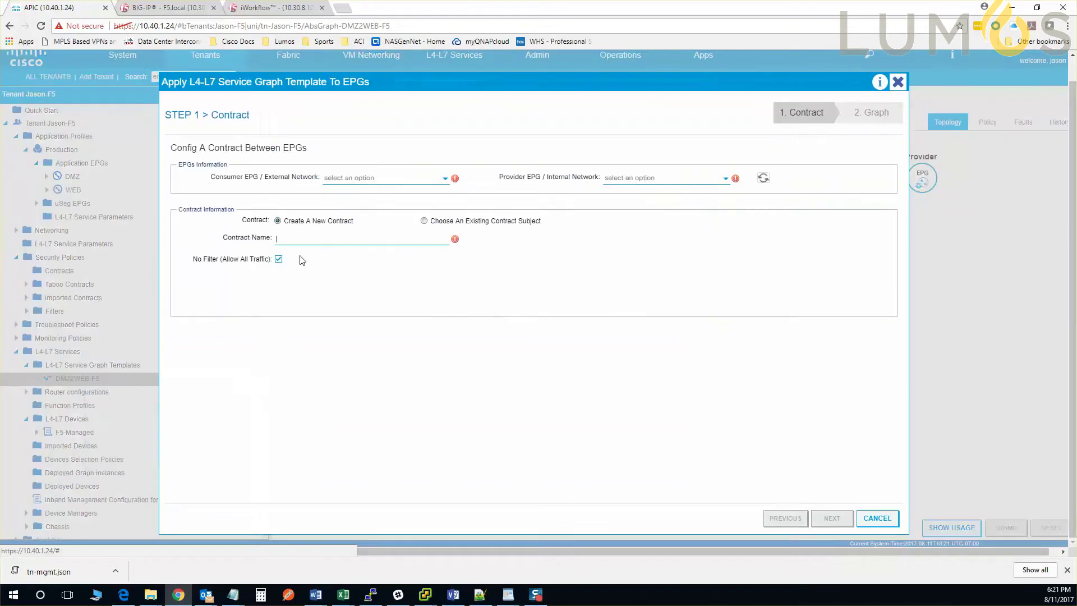
pyautogui.click(355, 178)
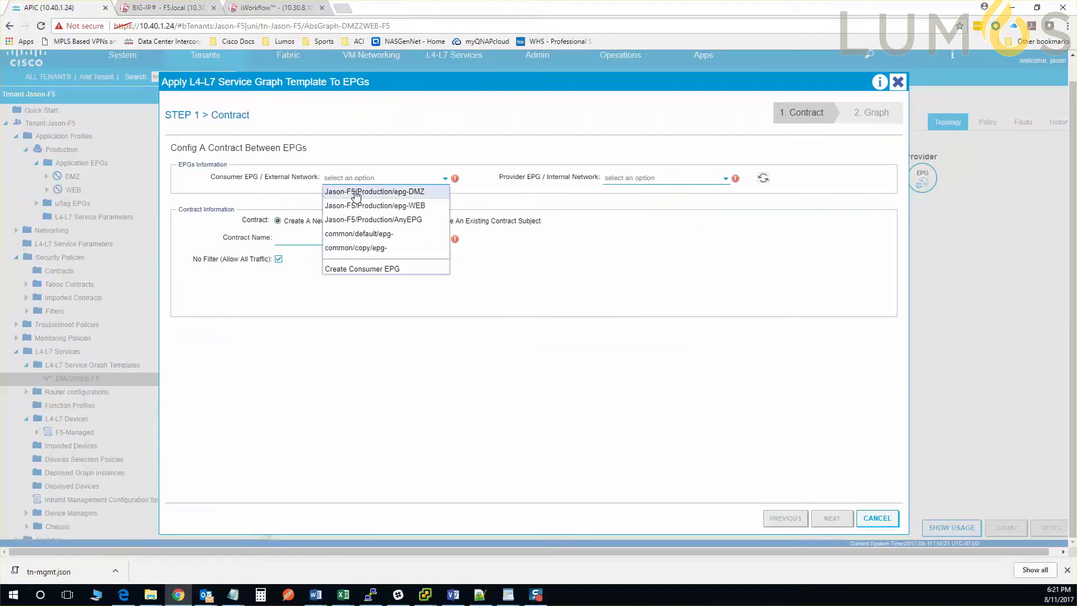
pyautogui.click(356, 192)
pyautogui.click(680, 178)
pyautogui.click(681, 191)
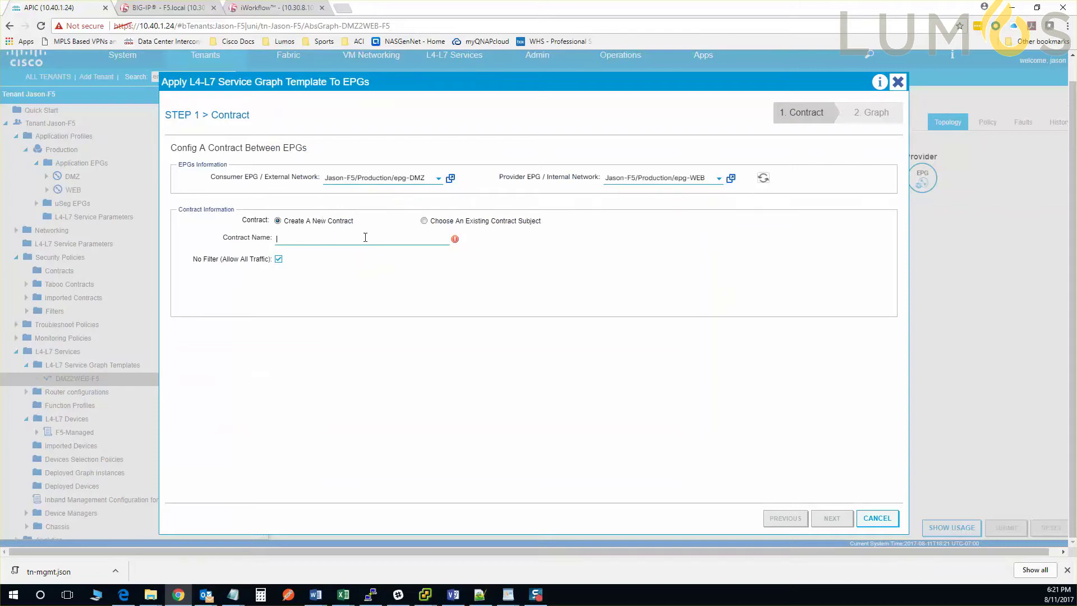
# Create new contract PERMIT-ANY-F5 with no filter and advance to graph setup
pyautogui.write('PERMIT-ANY-F5')
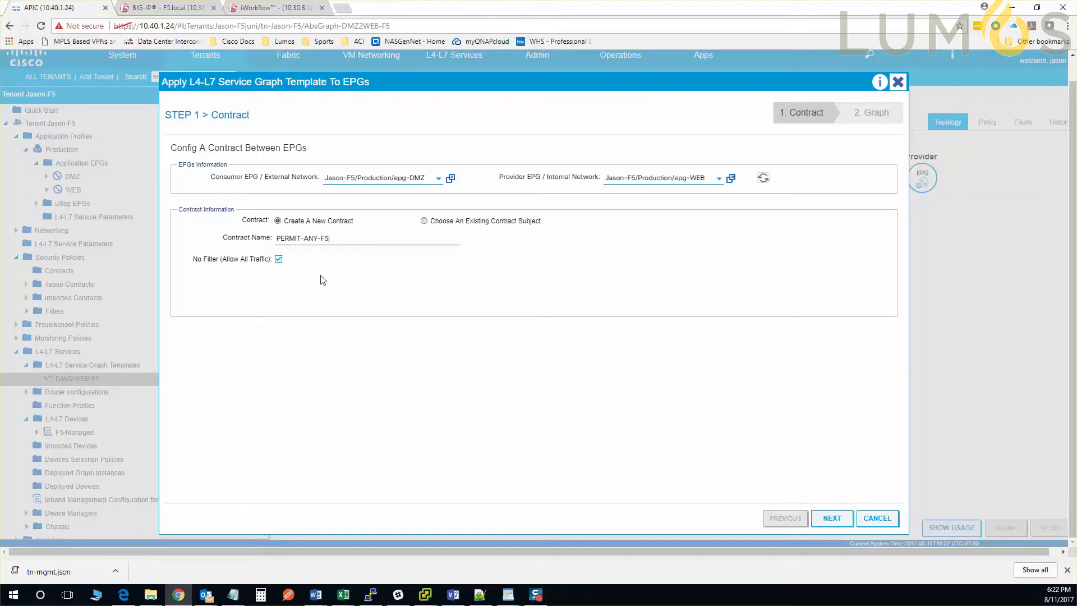
pyautogui.click(832, 519)
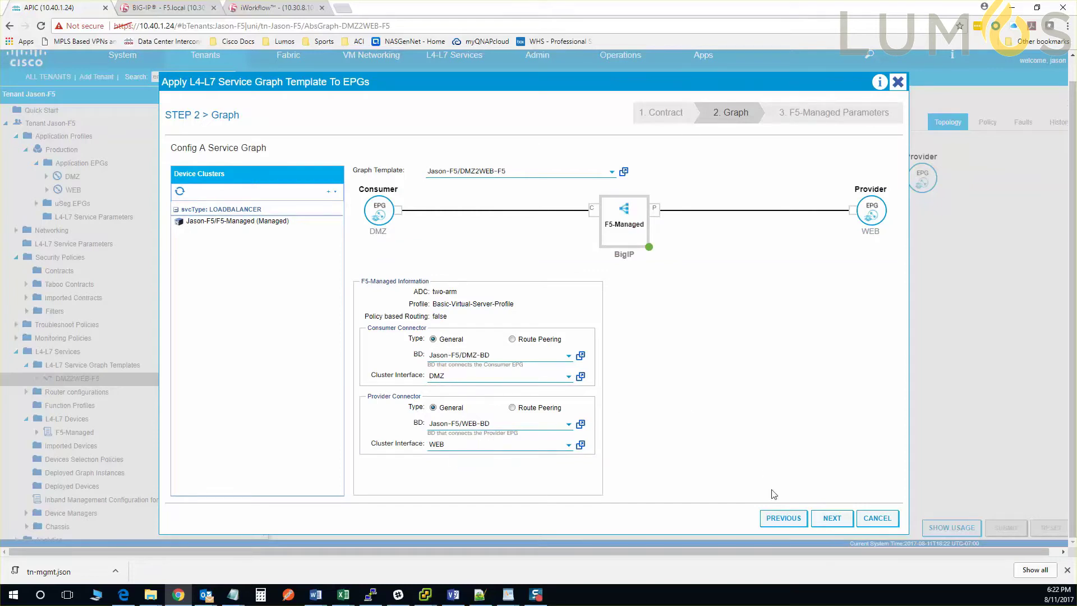
# Confirm DMZ2WEB-F5 bridge domains and cluster interfaces, then proceed to F5-Managed parameters
pyautogui.click(831, 518)
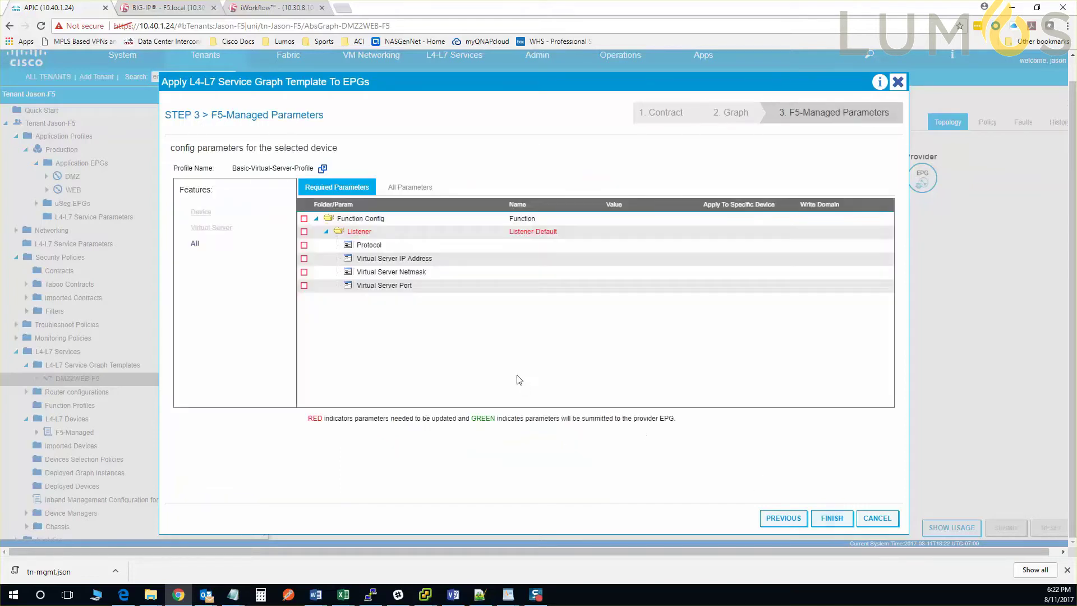
# Add the LocalTraffic device folder and its Monitor folder under All Parameters
pyautogui.click(415, 188)
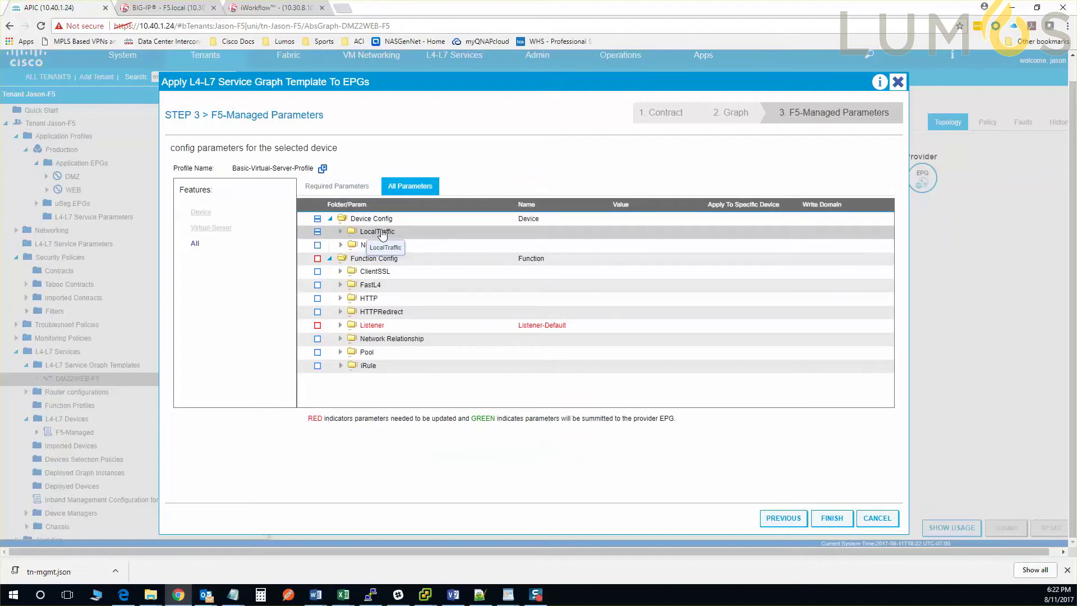
pyautogui.doubleClick(382, 233)
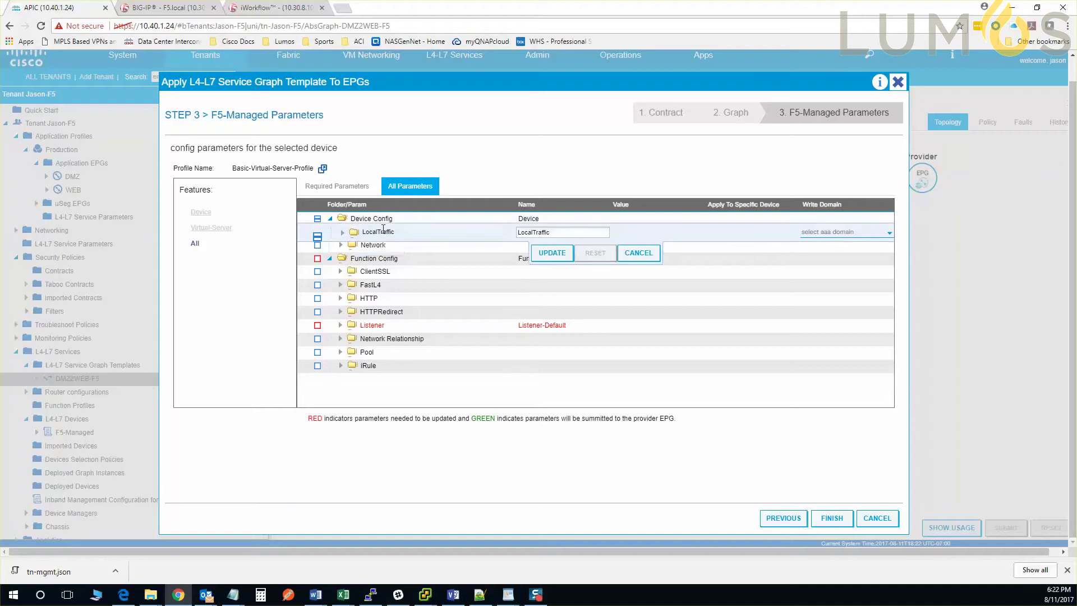
pyautogui.click(546, 247)
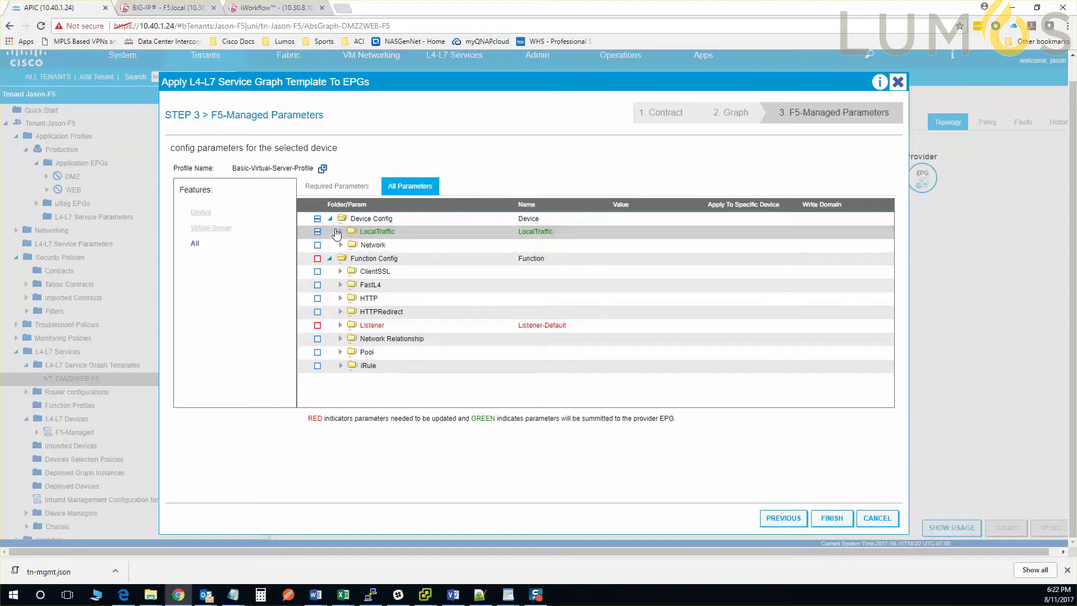
pyautogui.click(340, 231)
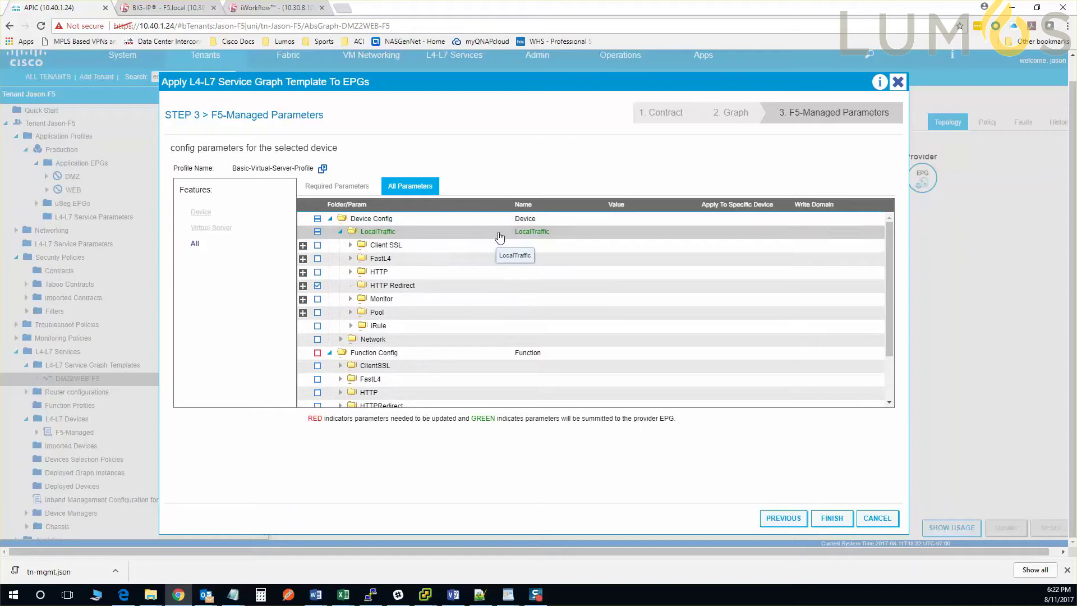
pyautogui.click(381, 299)
pyautogui.click(547, 319)
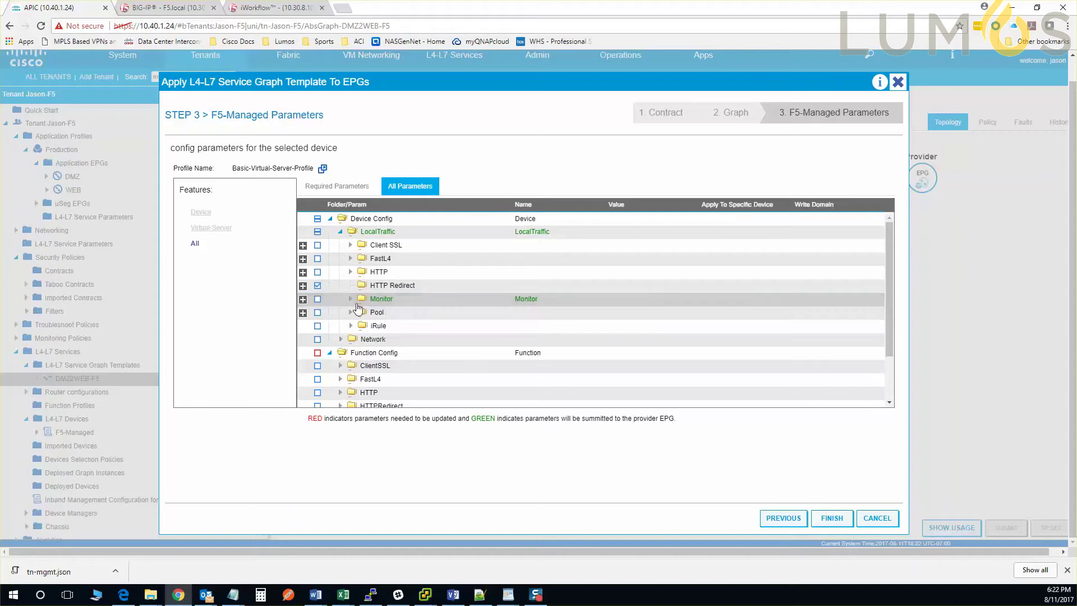
# Set the monitor frequency to 5 seconds and the monitoring protocol to ICMP
pyautogui.click(463, 315)
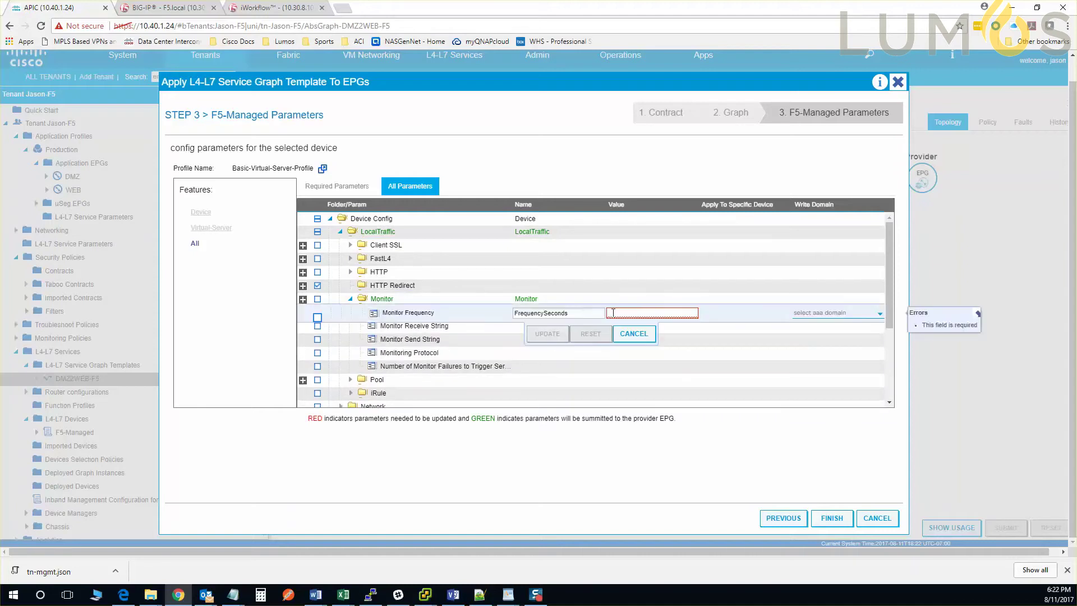
pyautogui.click(620, 311)
pyautogui.write('5')
pyautogui.click(555, 334)
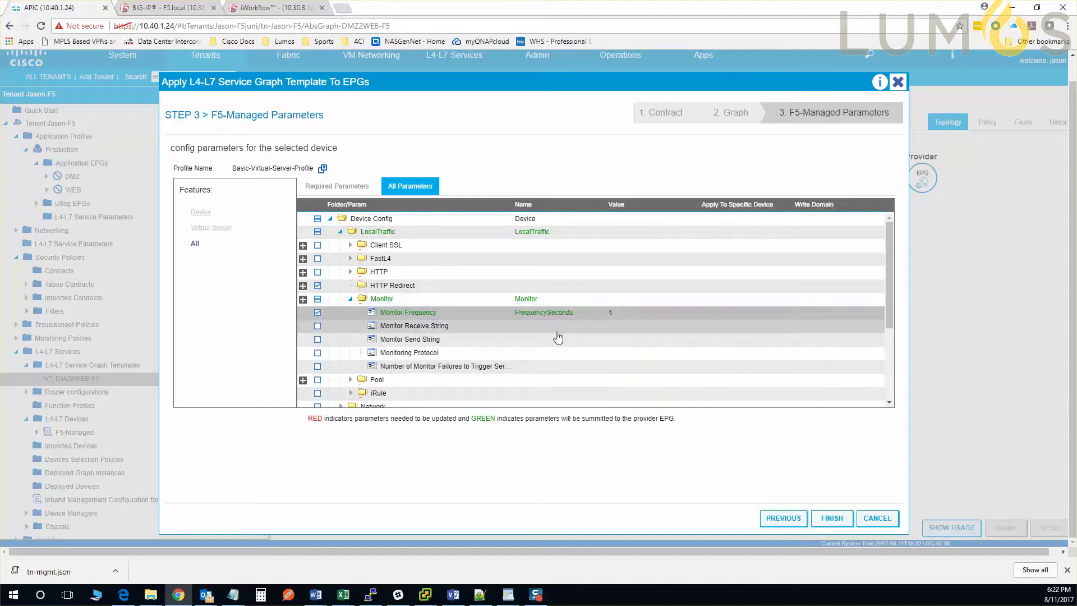
pyautogui.click(570, 358)
pyautogui.click(640, 355)
pyautogui.click(640, 378)
pyautogui.click(547, 373)
# Set the monitor to mark the service down after 5 failures
pyautogui.click(567, 366)
pyautogui.write('3')
pyautogui.press('BackSpace')
pyautogui.write('5')
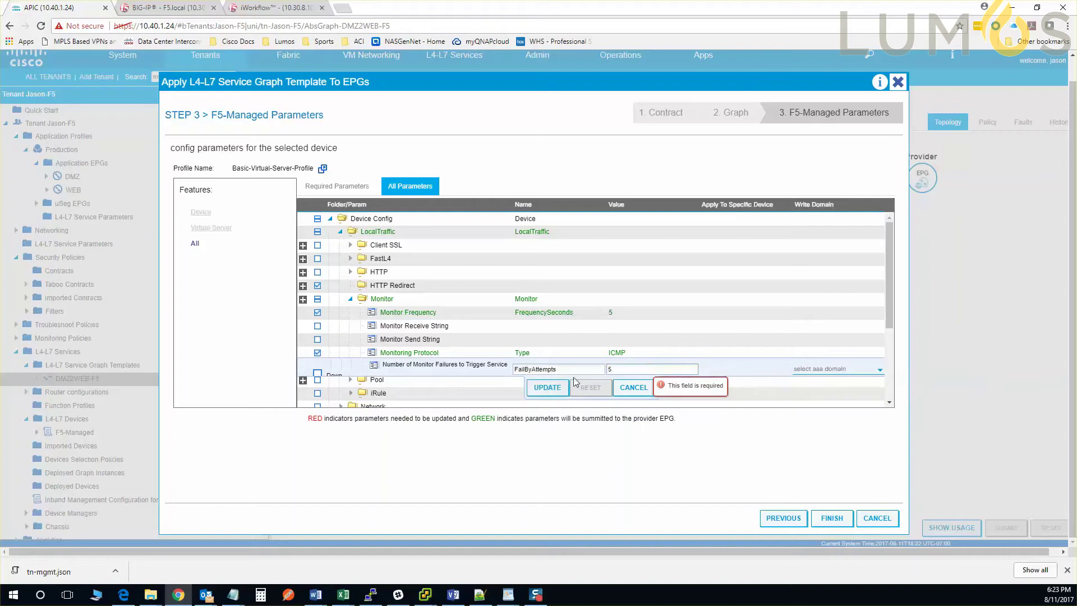
pyautogui.click(559, 391)
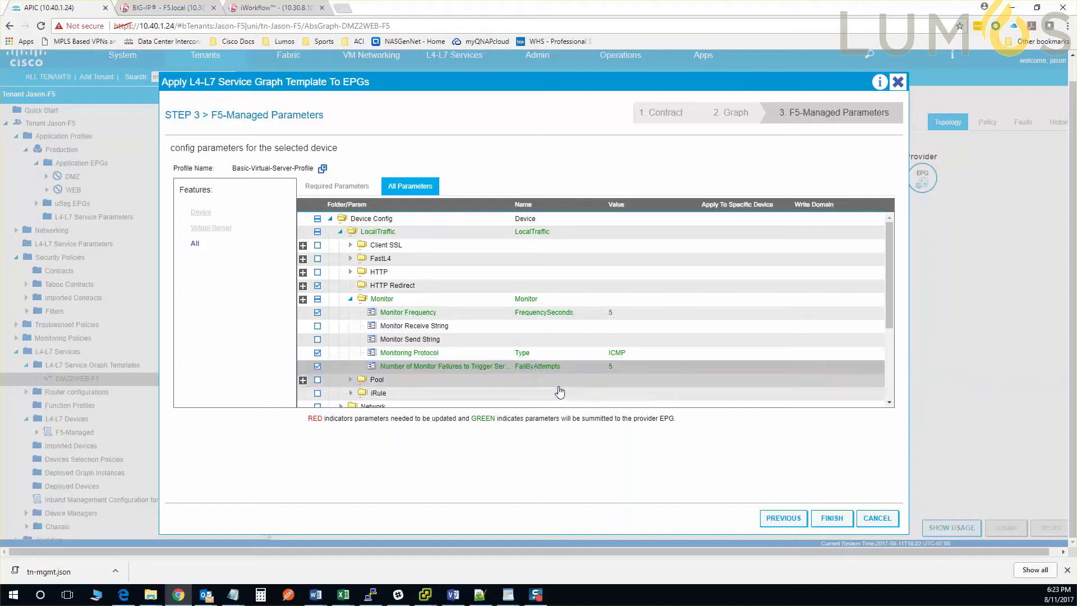
pyautogui.click(350, 299)
# Rename the pool's default Member entry to WebServer1
pyautogui.click(350, 312)
pyautogui.click(361, 326)
pyautogui.click(360, 326)
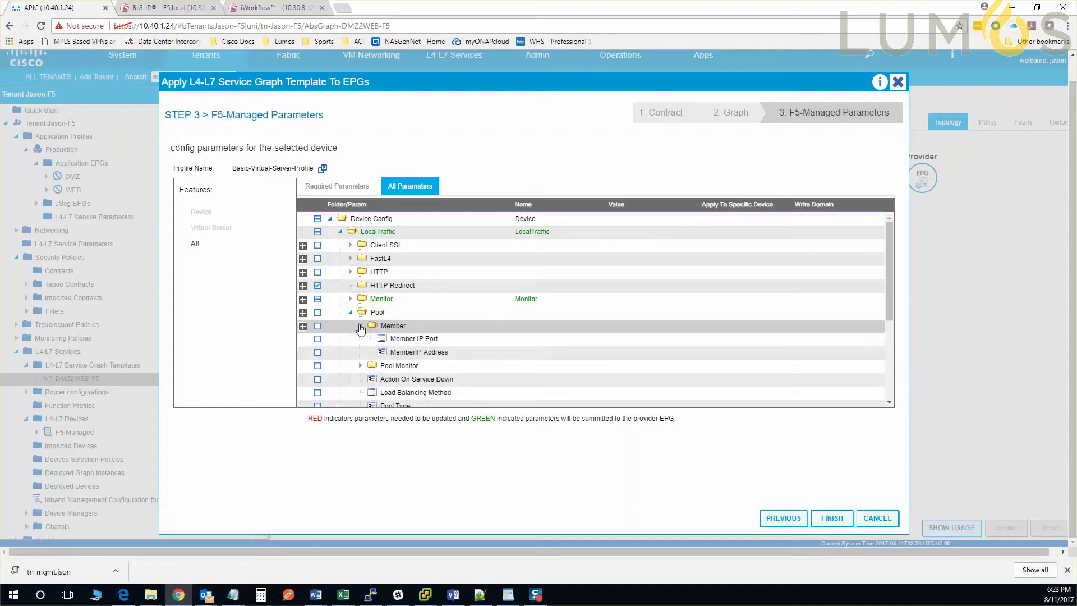
pyautogui.doubleClick(438, 328)
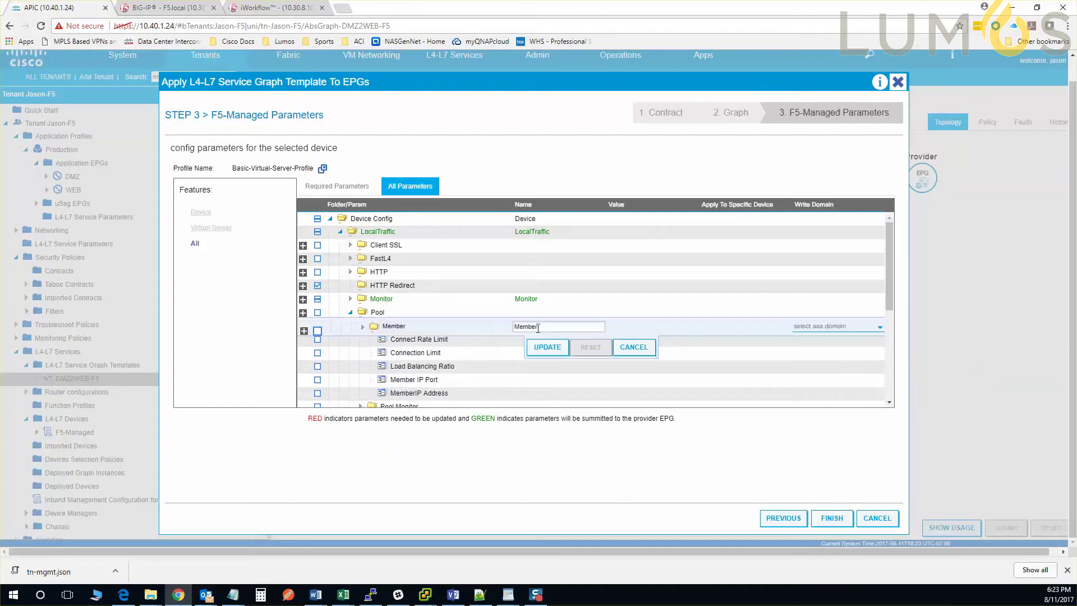
pyautogui.press('BackSpace')
pyautogui.press('BackSpace')
pyautogui.press('BackSpace')
pyautogui.press('BackSpace')
pyautogui.press('BackSpace')
pyautogui.write('W')
pyautogui.click(555, 352)
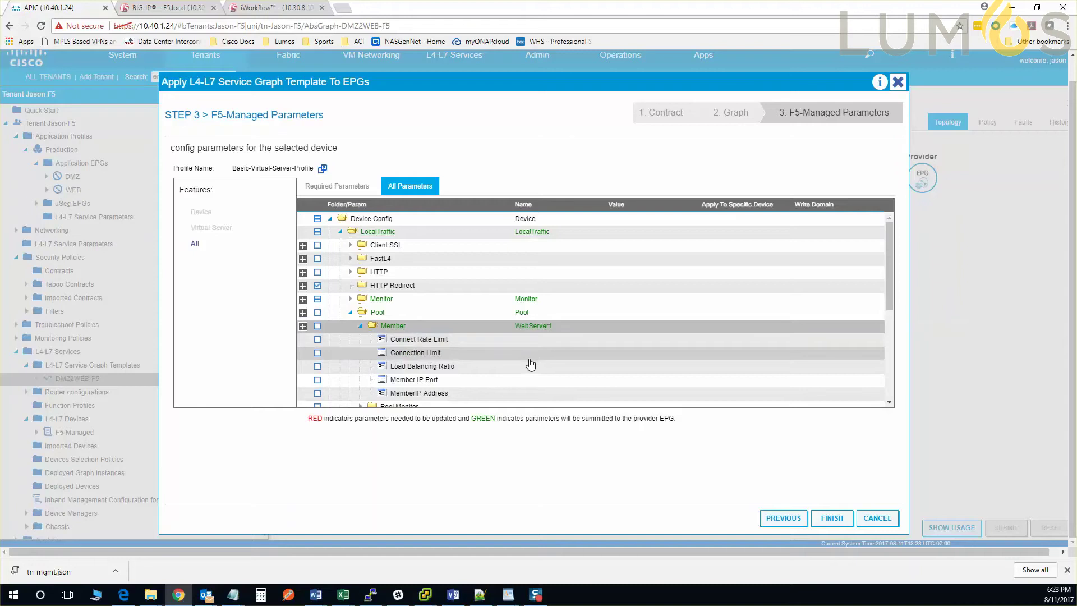
# Give WebServer1 port 80 and IP address 192.168.1.10
pyautogui.doubleClick(527, 380)
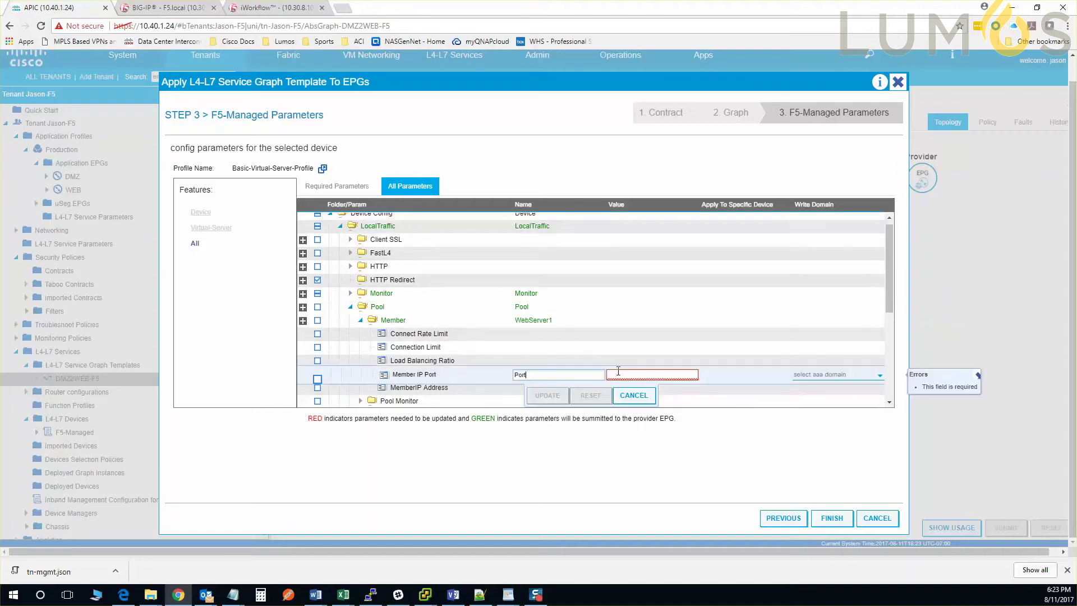
pyautogui.click(666, 373)
pyautogui.write('80')
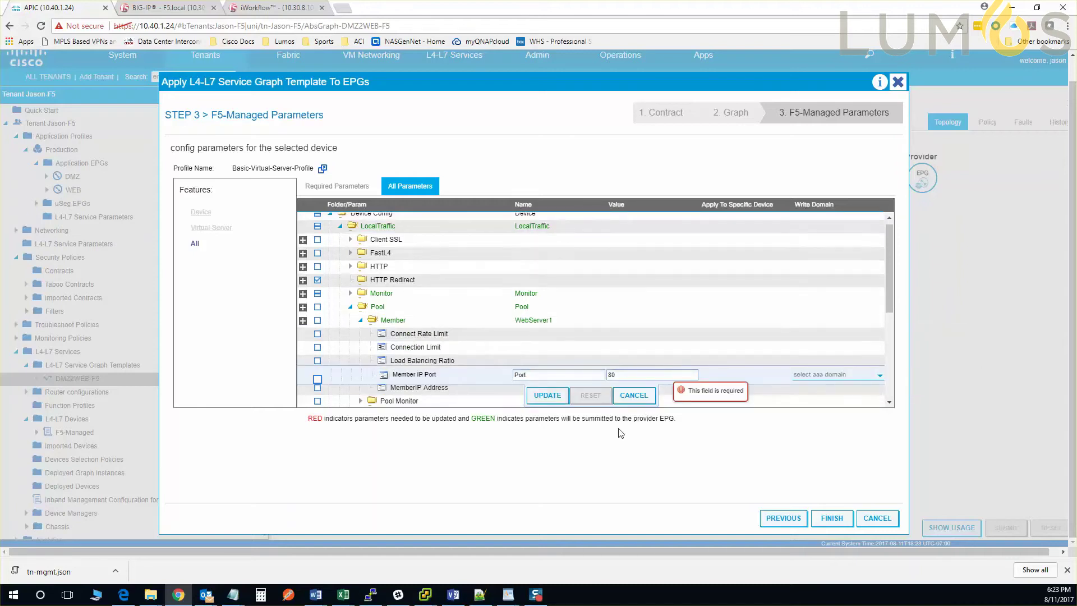
pyautogui.click(565, 395)
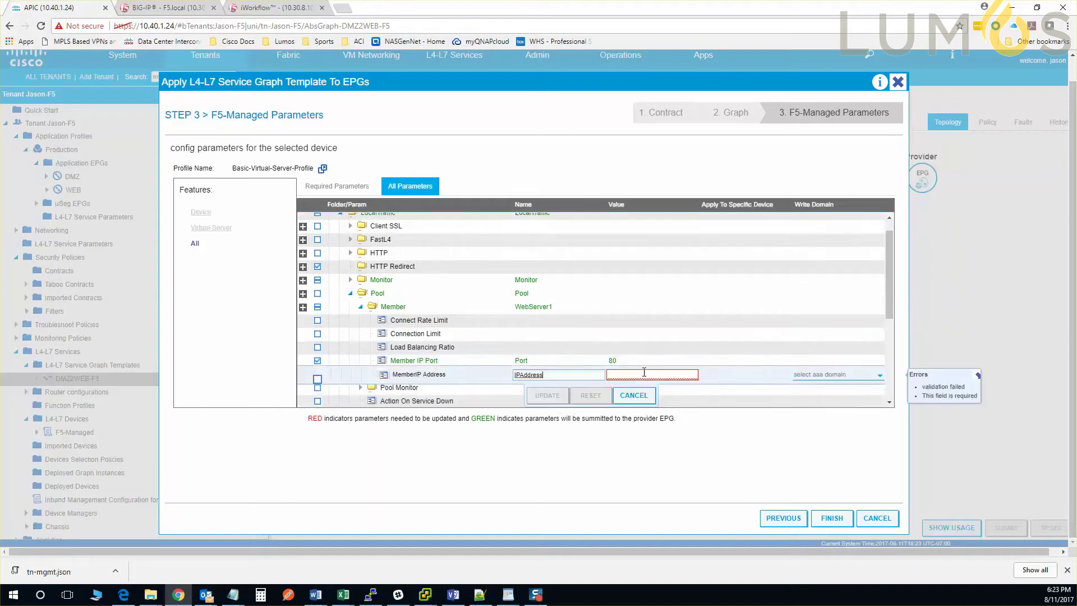
pyautogui.click(644, 374)
pyautogui.write('1')
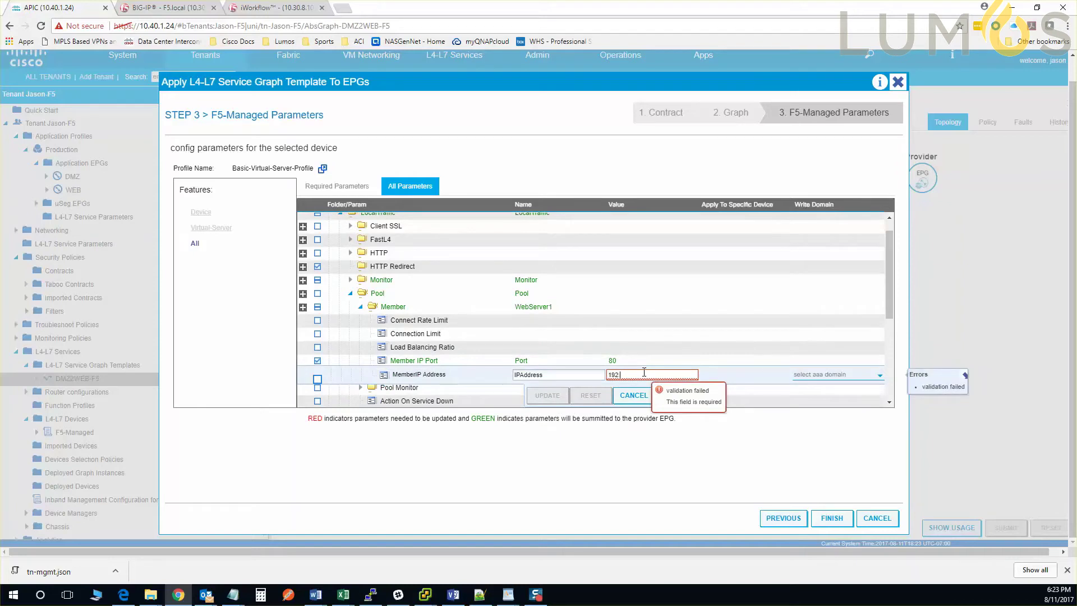
pyautogui.write('92.168.1.10')
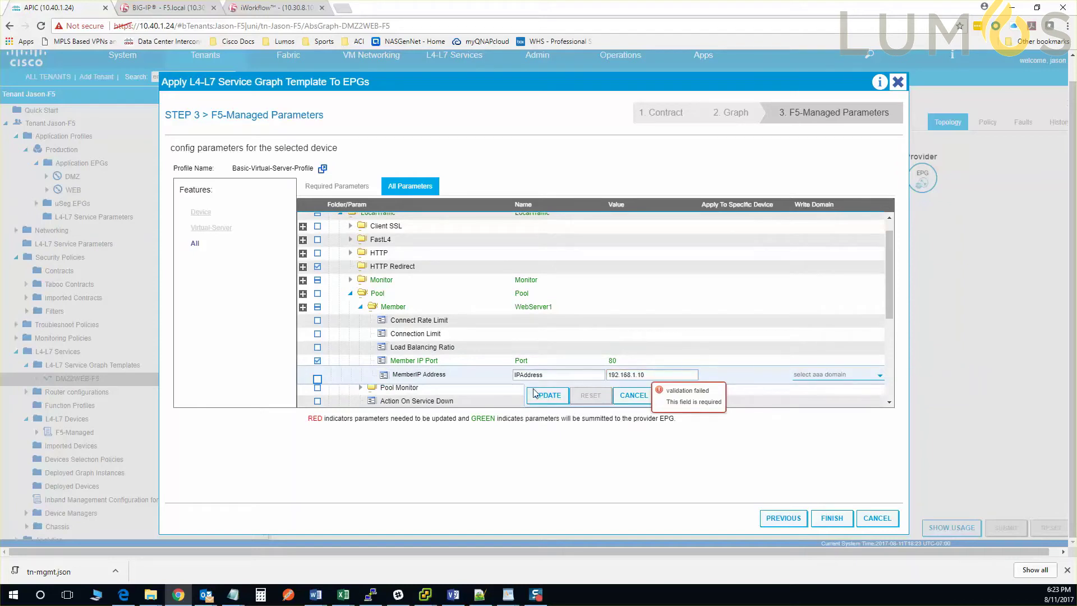
pyautogui.click(535, 393)
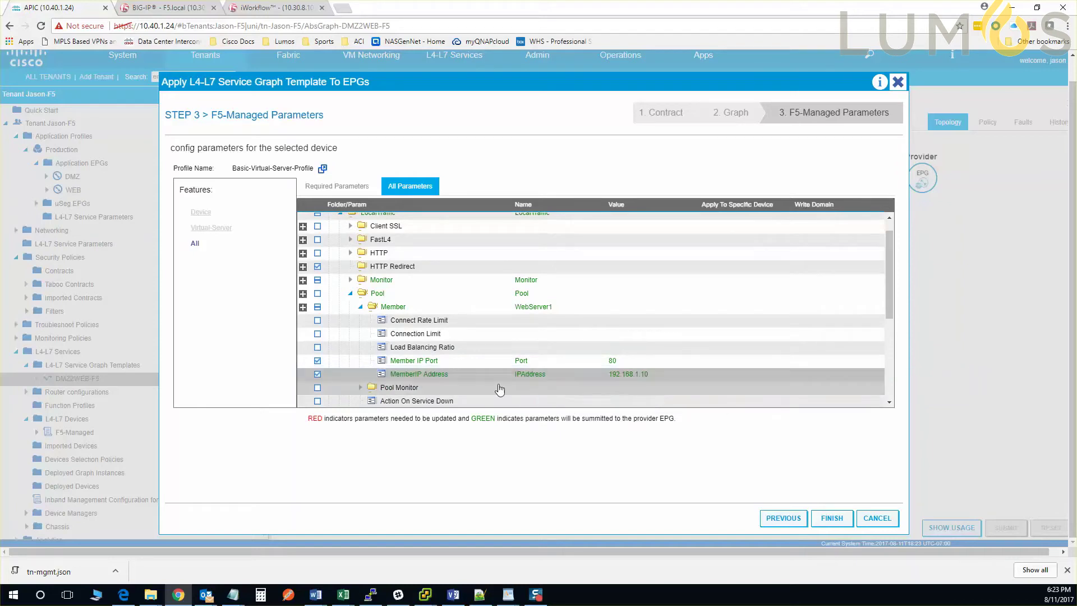
# Add a second pool member named WebServer2
pyautogui.click(303, 307)
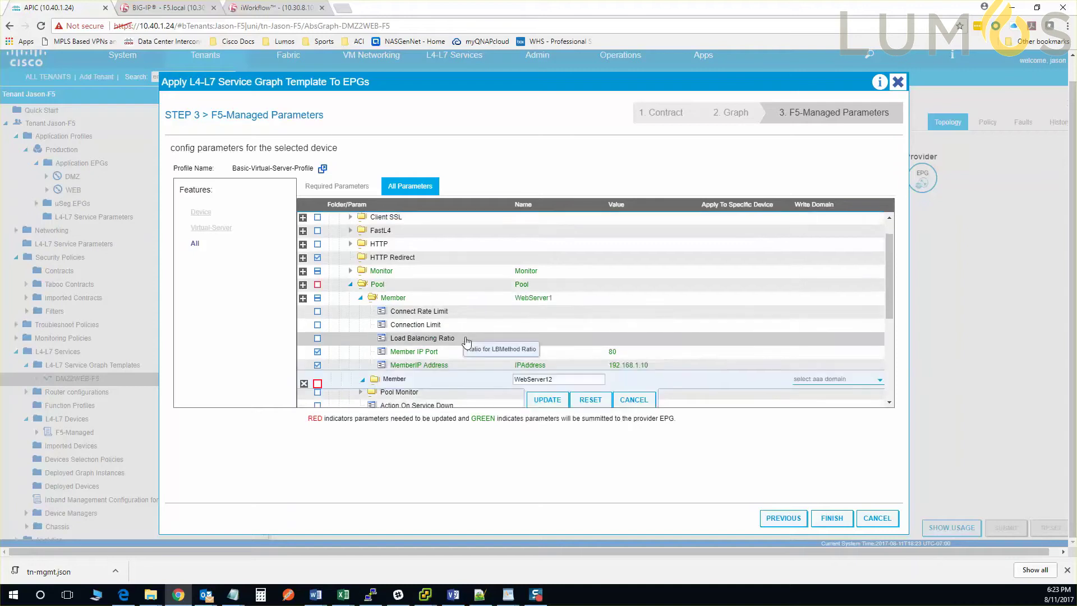
pyautogui.click(554, 379)
pyautogui.write('WebServer12')
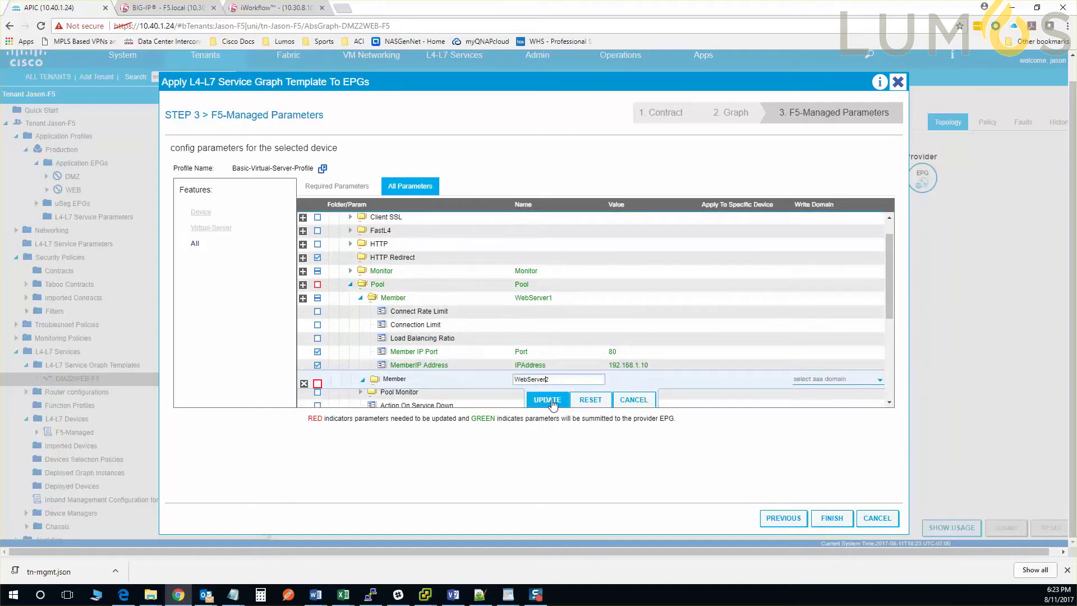
pyautogui.click(552, 402)
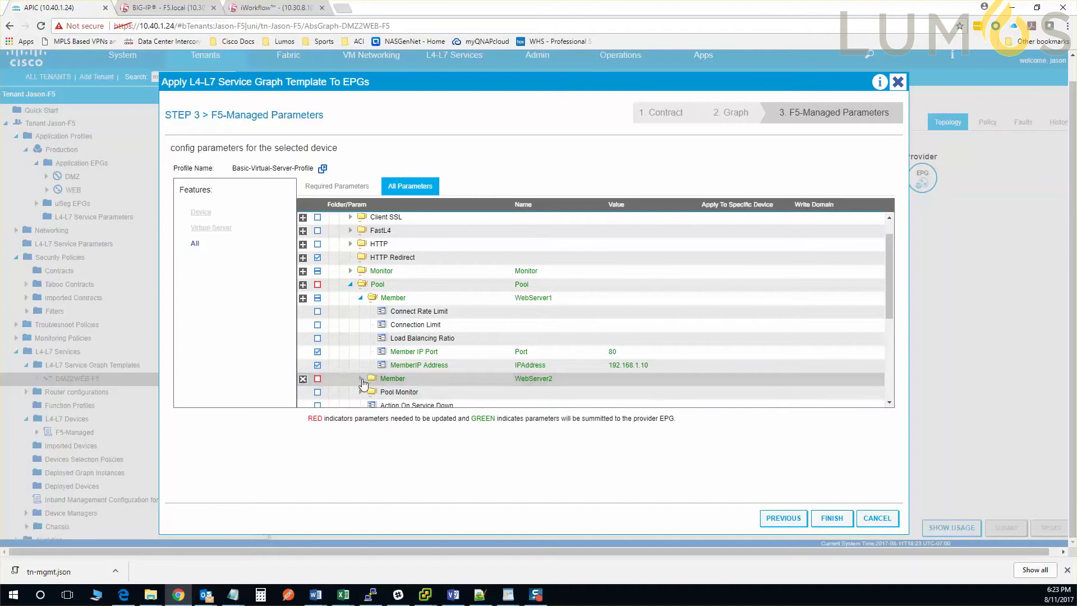
# Set WebServer2 to port 80 and IP address 192.168.1.11
pyautogui.scroll(-1, 477, 371)
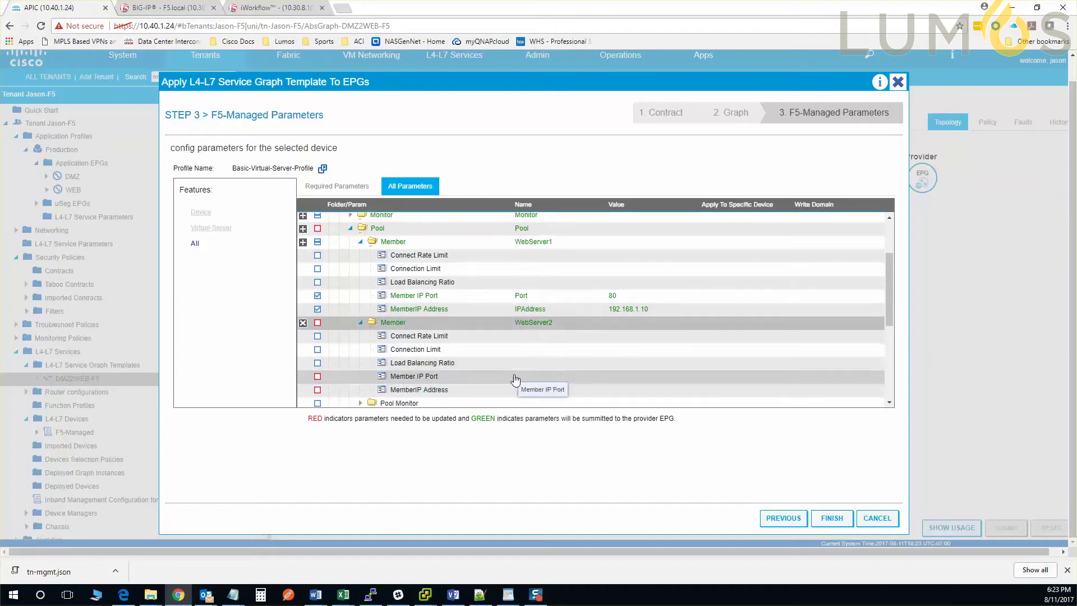
pyautogui.doubleClick(615, 373)
pyautogui.click(623, 375)
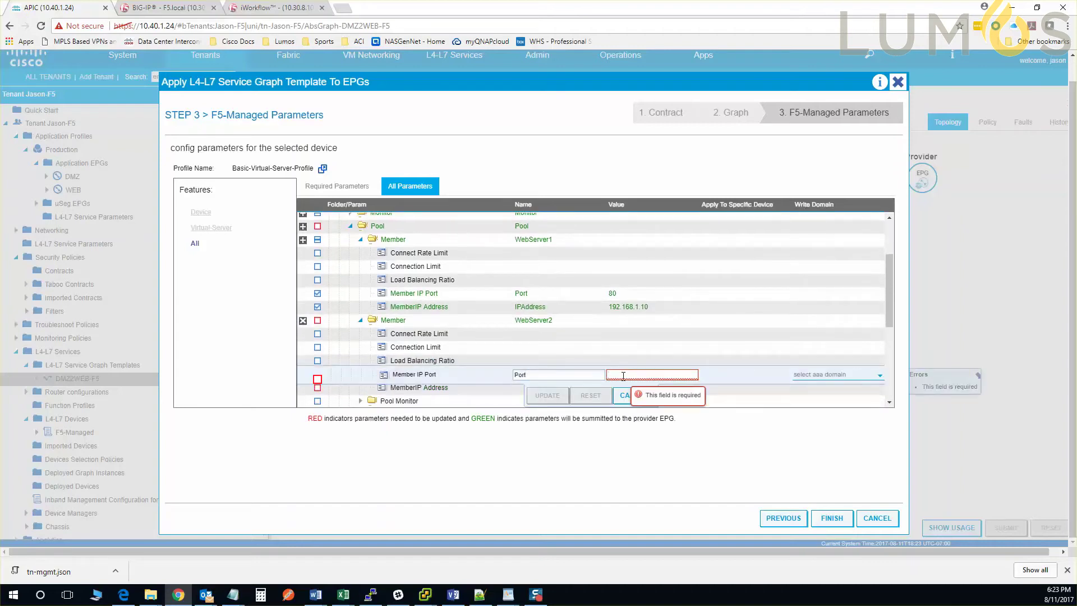
pyautogui.write('80')
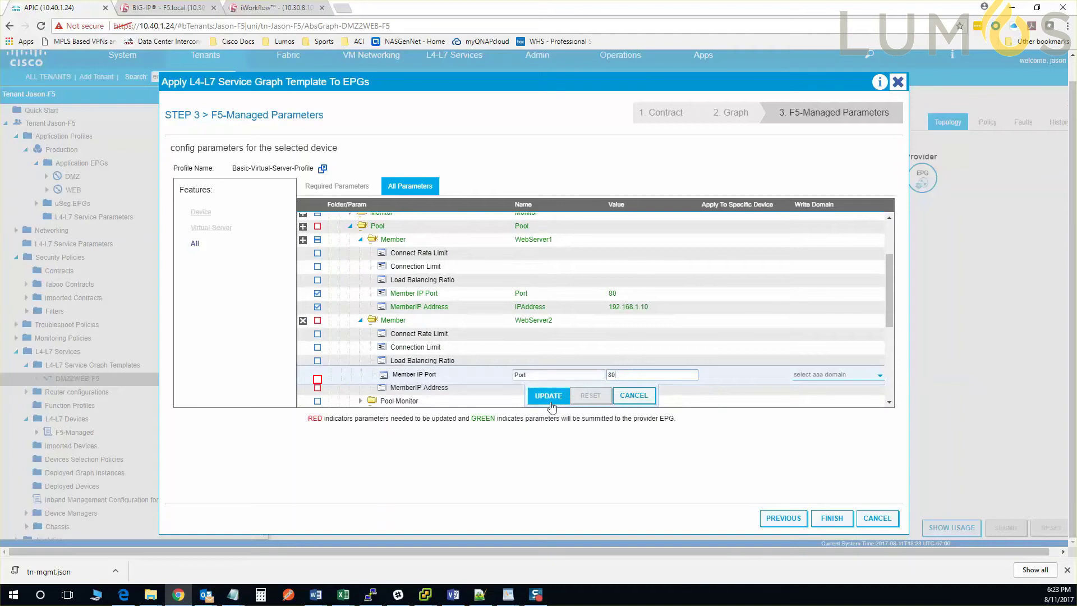
pyautogui.click(552, 395)
pyautogui.click(557, 393)
pyautogui.click(637, 375)
pyautogui.write('192.168')
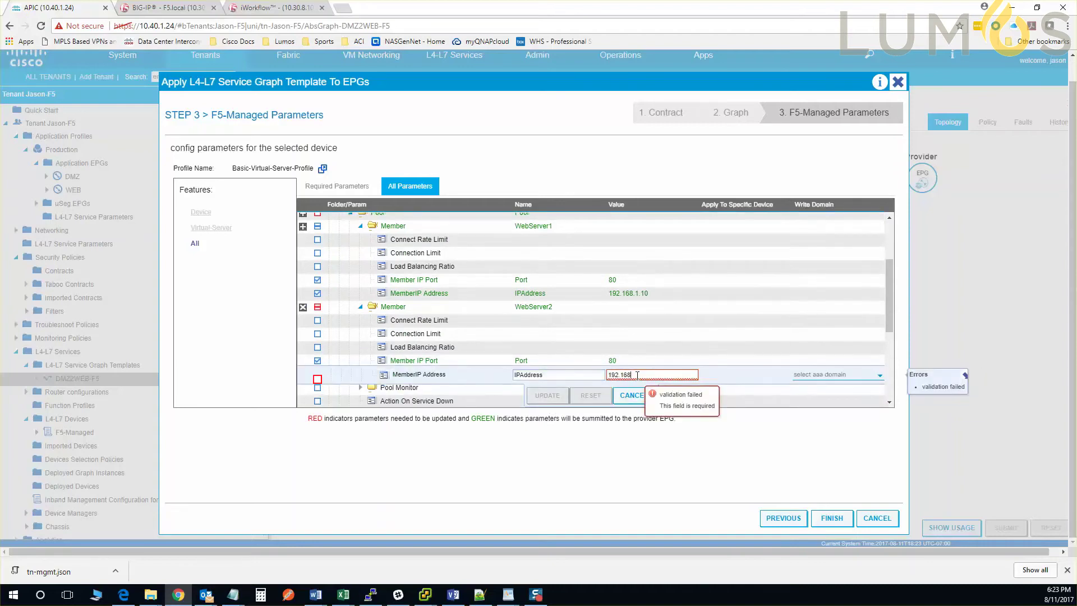
pyautogui.write('.1.11')
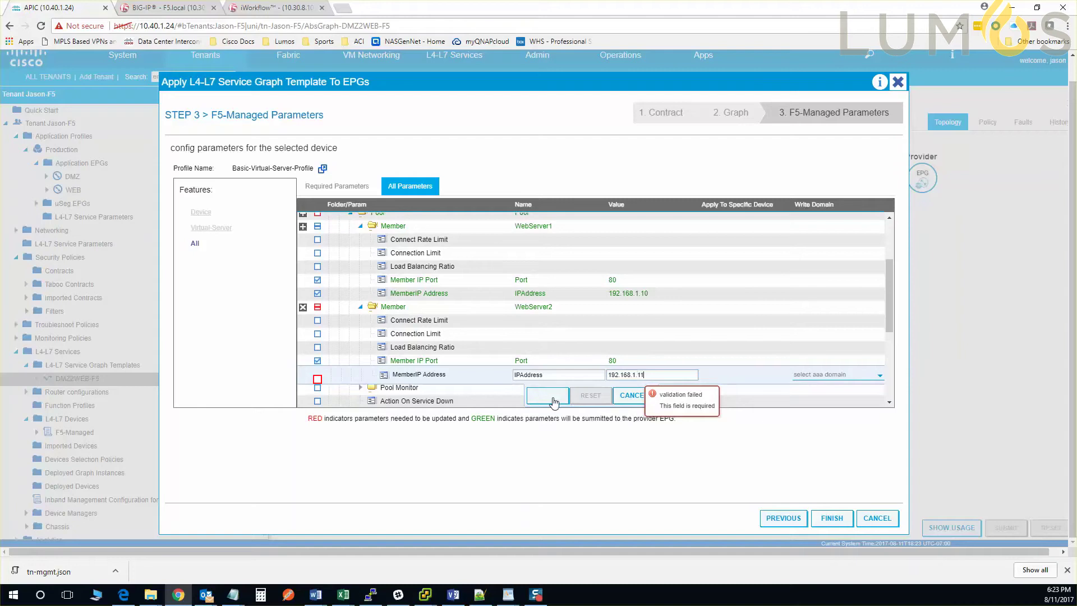
pyautogui.click(552, 396)
pyautogui.scroll(-3, 439, 314)
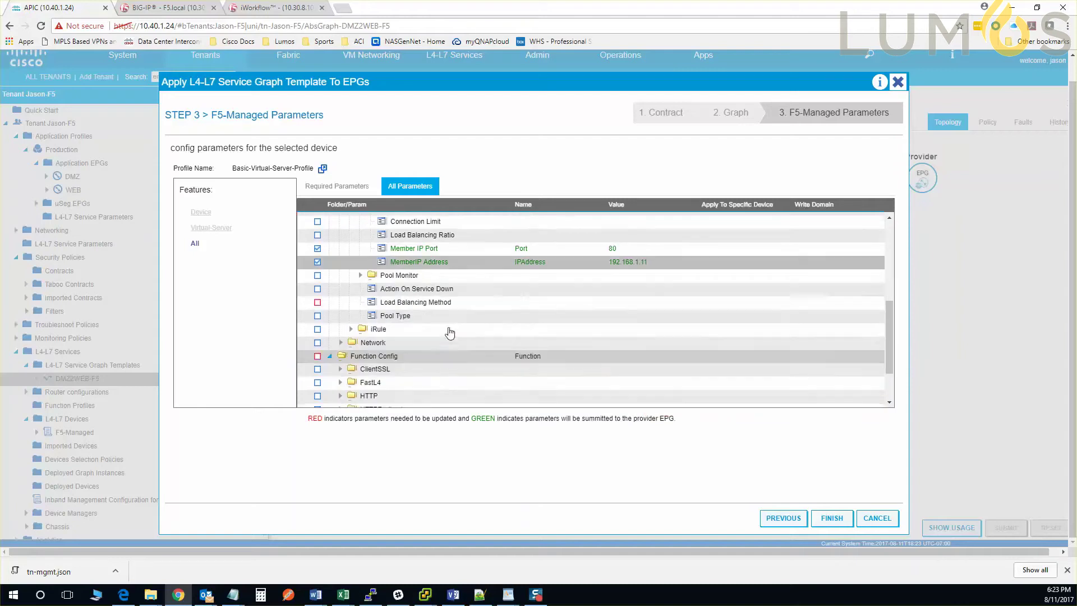
pyautogui.scroll(3, 439, 314)
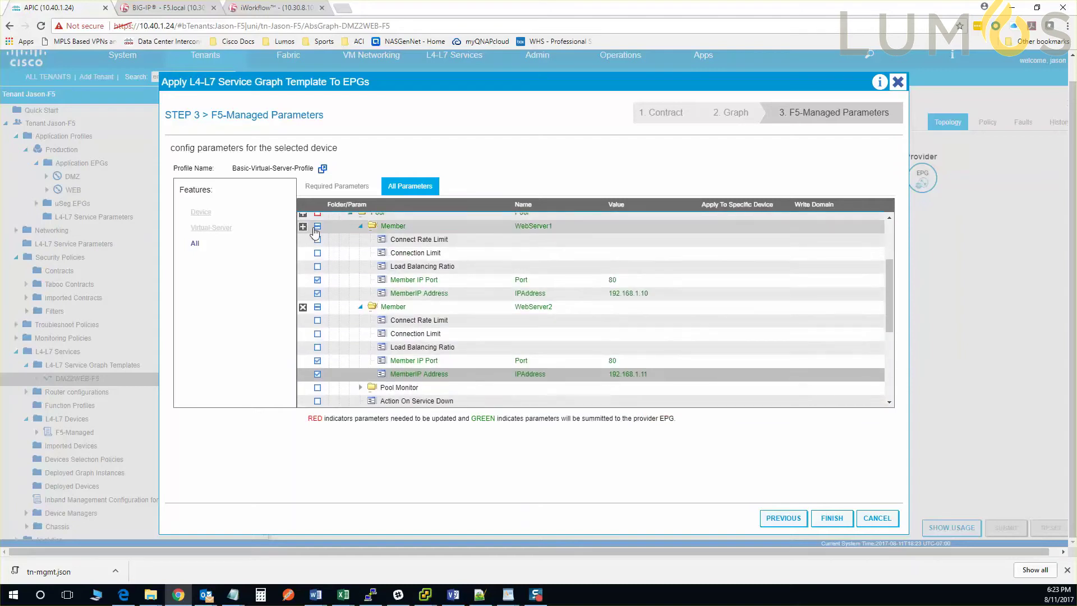
# Add a PoolMonitor that uses LocalTraffic/Monitor
pyautogui.click(360, 226)
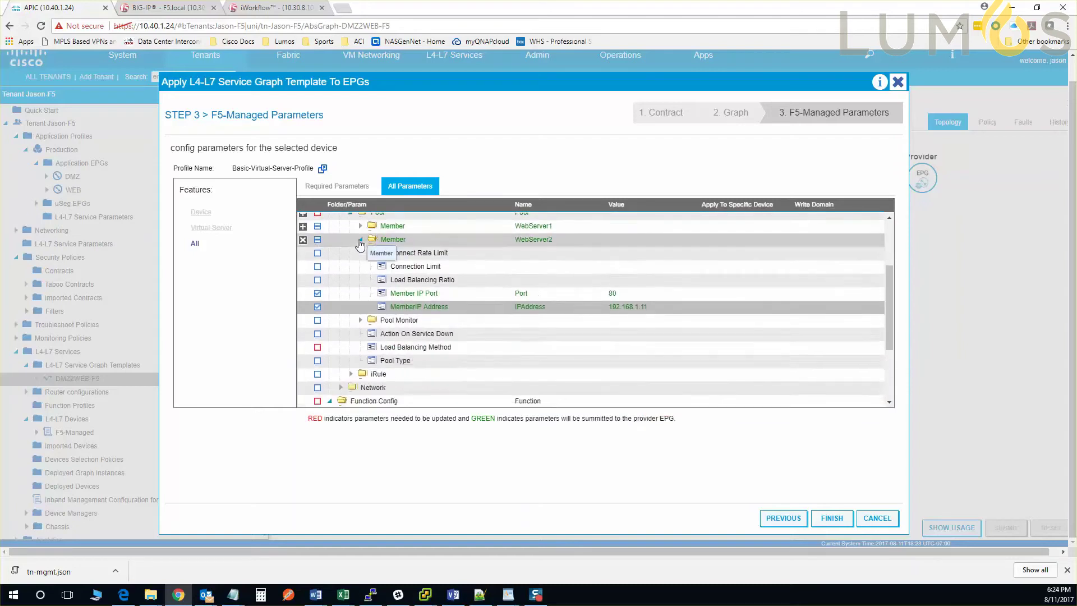
pyautogui.click(360, 239)
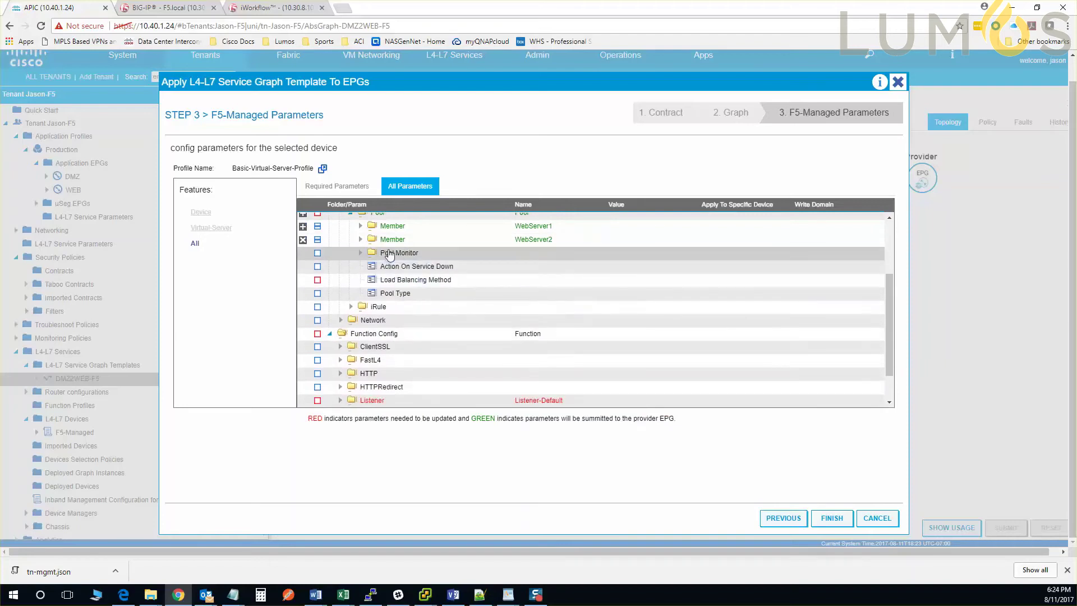
pyautogui.click(521, 258)
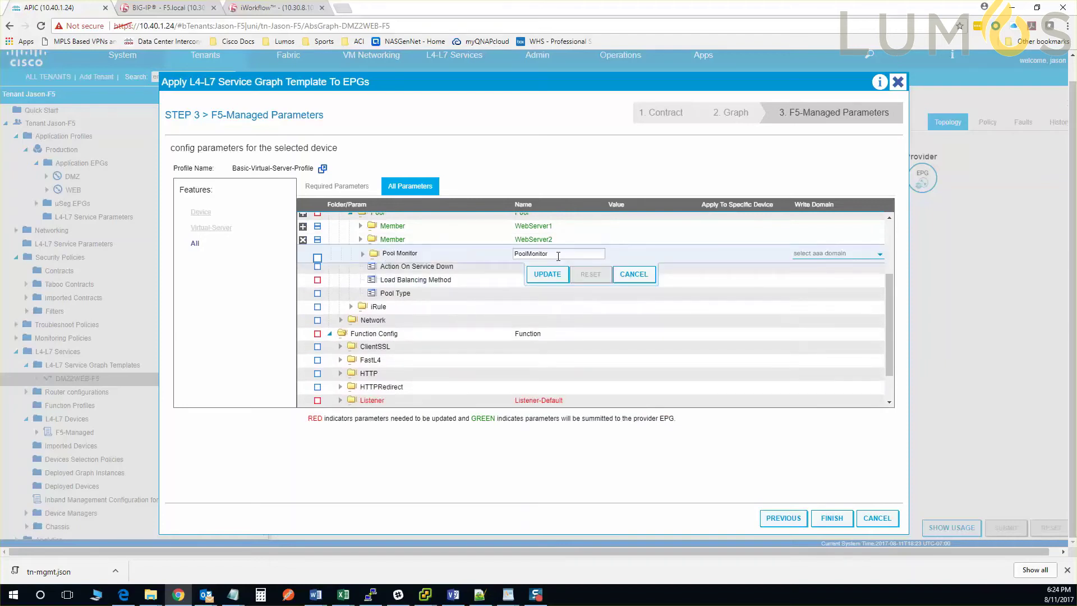
pyautogui.click(547, 274)
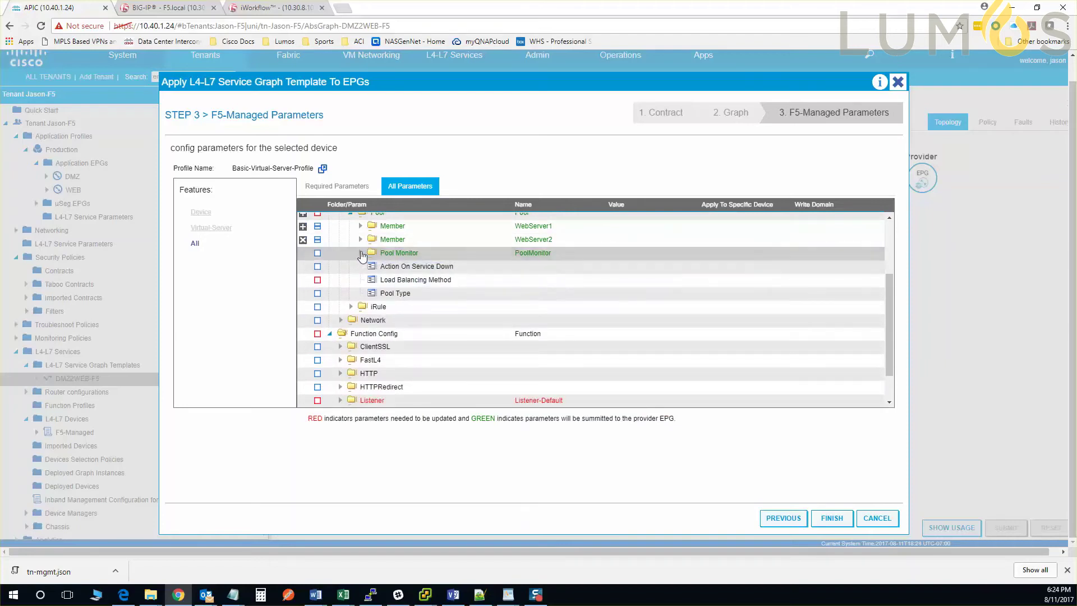
pyautogui.click(360, 253)
pyautogui.click(496, 269)
pyautogui.click(622, 268)
pyautogui.click(639, 280)
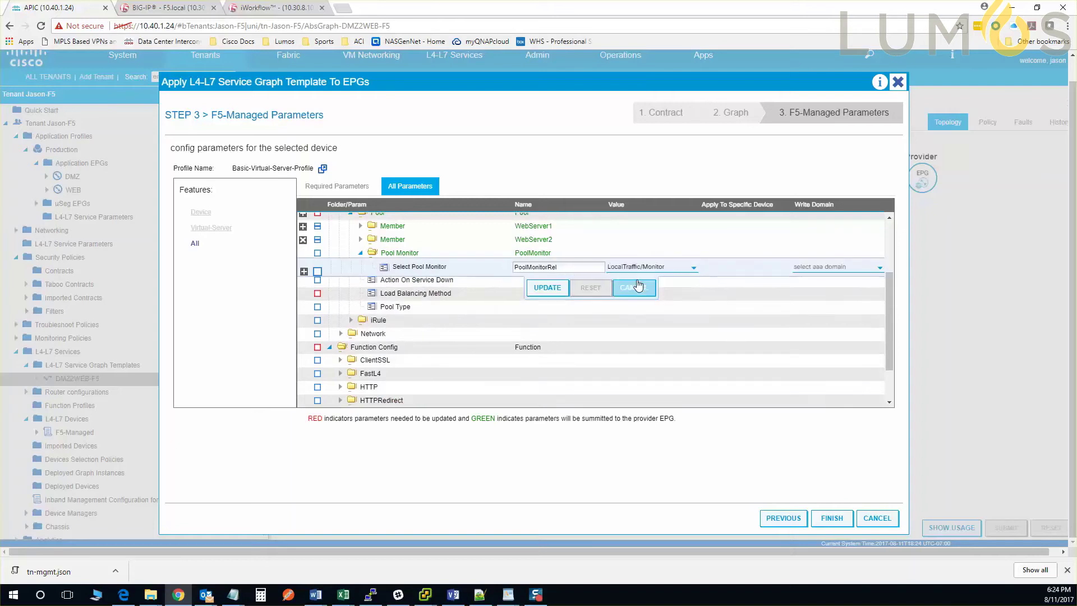
pyautogui.click(558, 288)
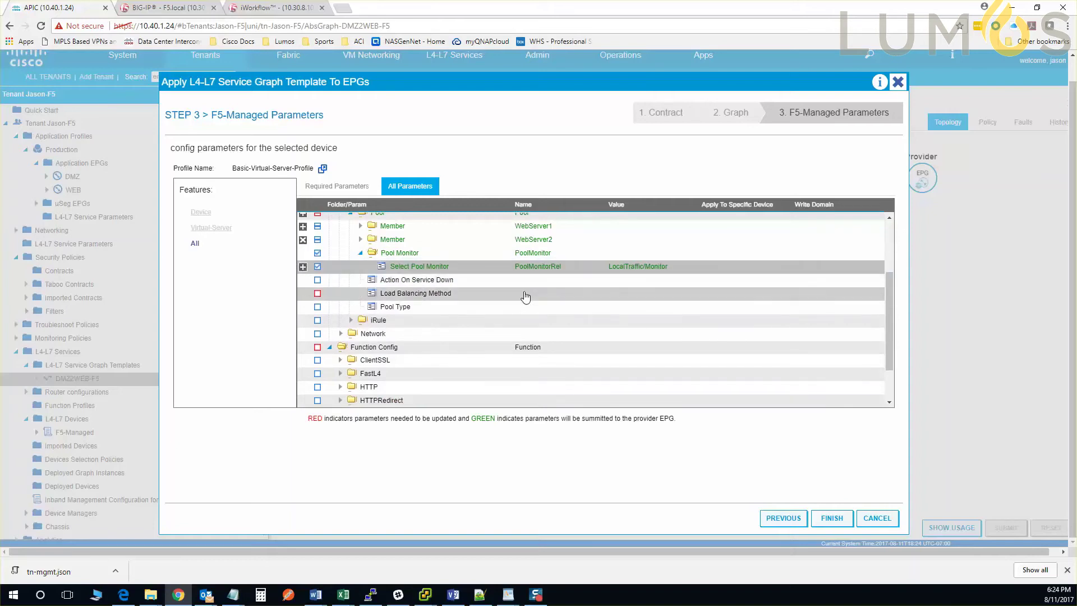
# Set the pool's load balancing to ROUND_ROBIN and its pool type to STATIC
pyautogui.click(559, 297)
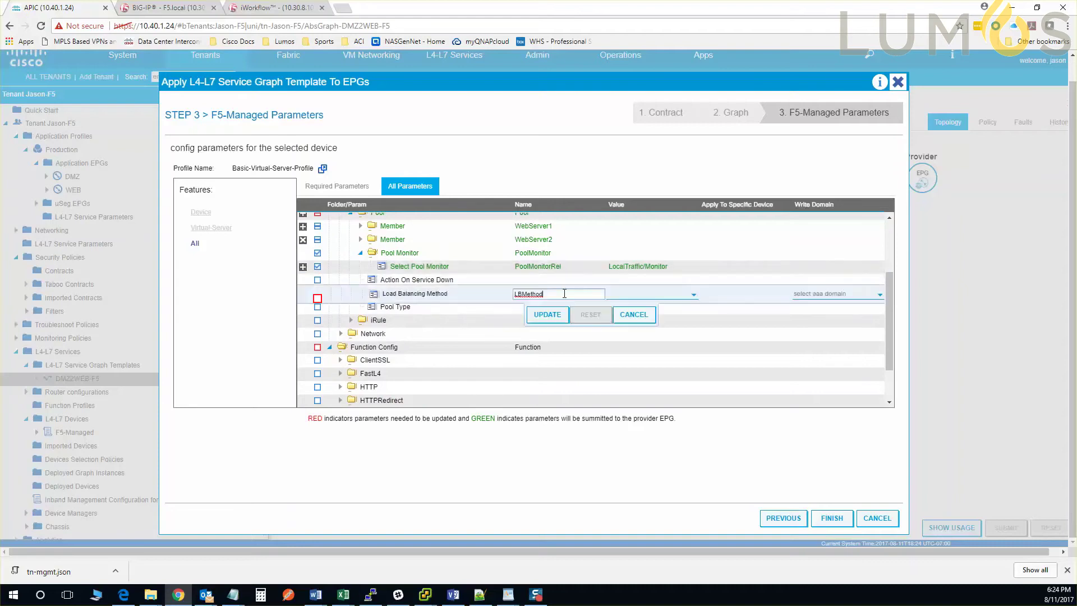
pyautogui.click(628, 300)
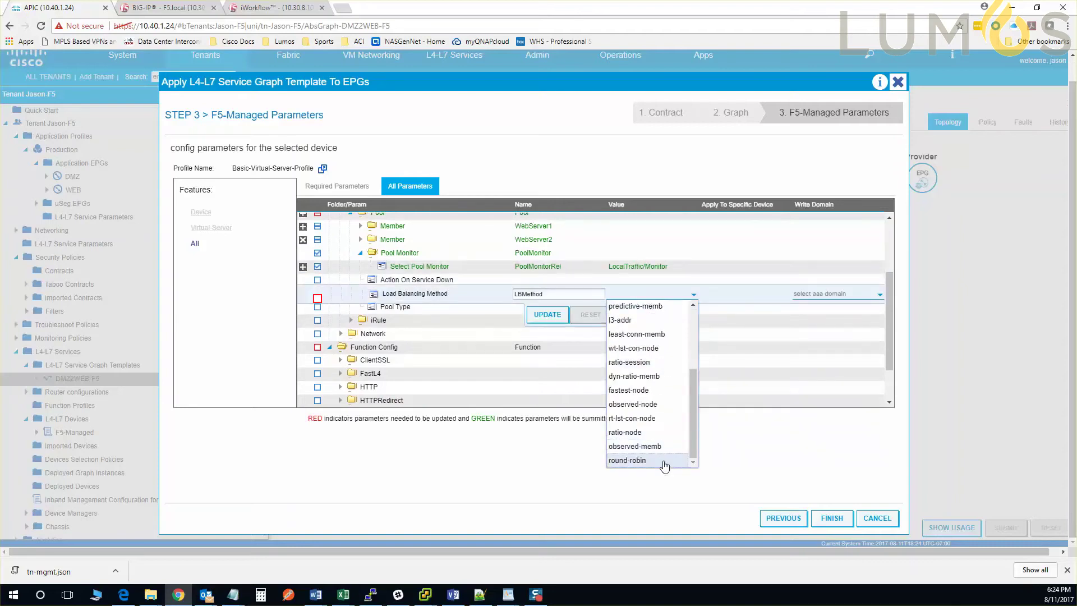
pyautogui.click(665, 465)
pyautogui.click(547, 314)
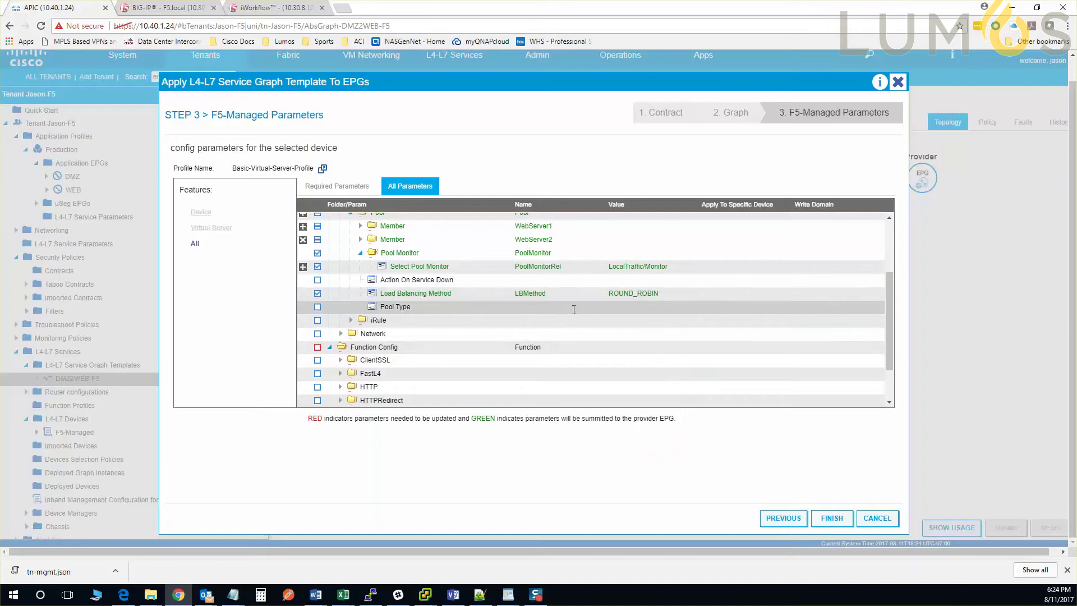
pyautogui.click(581, 308)
pyautogui.click(627, 308)
pyautogui.click(635, 322)
pyautogui.click(534, 328)
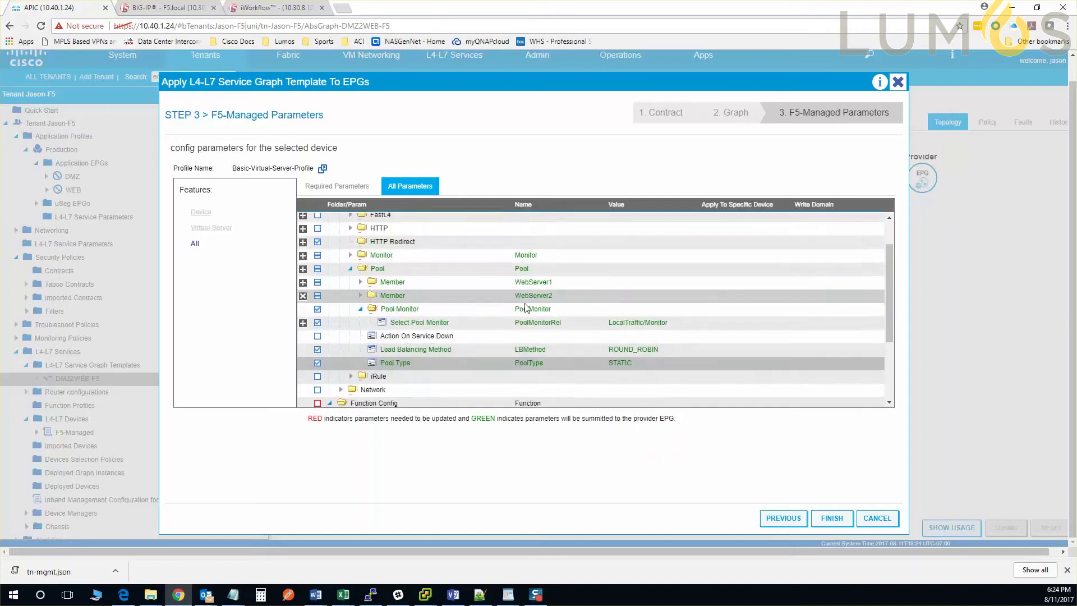
# Add the Network folder and rename its ExternalSelfIP entry to DMZ
pyautogui.scroll(-5, 516, 305)
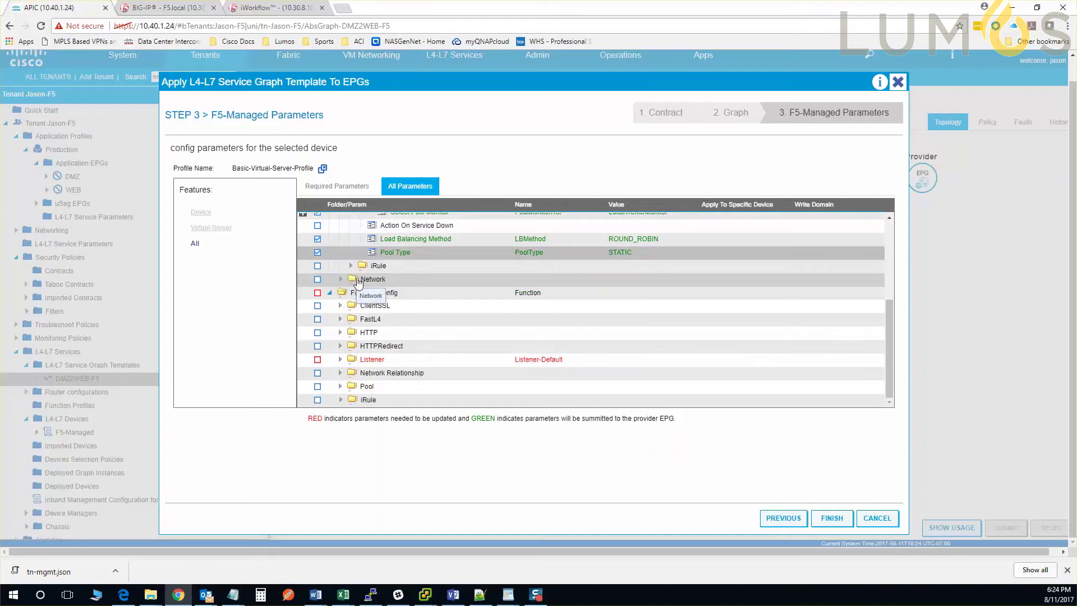
pyautogui.click(349, 278)
pyautogui.click(550, 300)
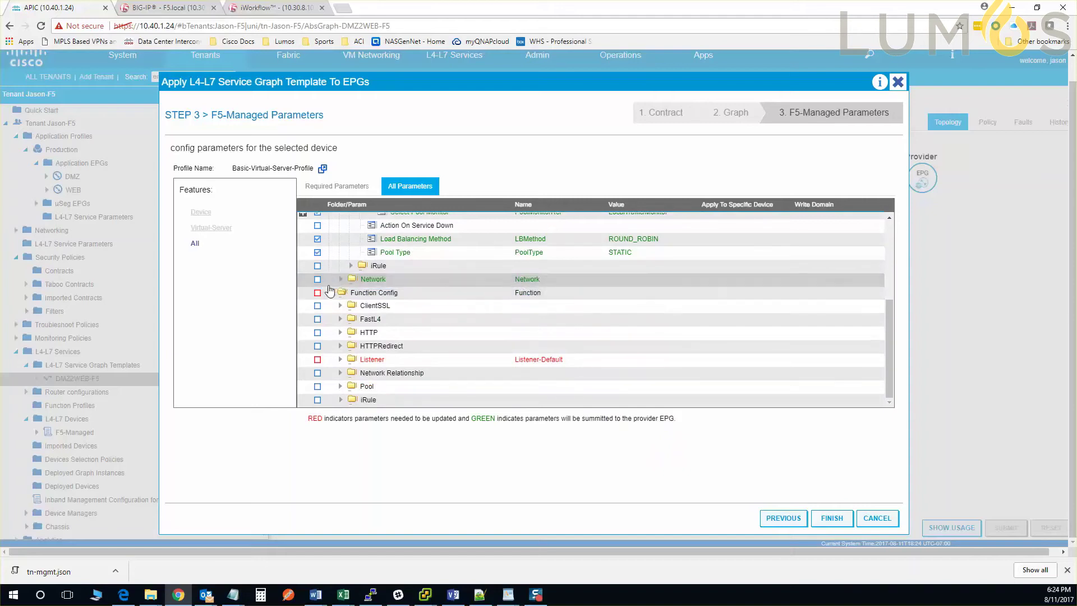
pyautogui.click(340, 279)
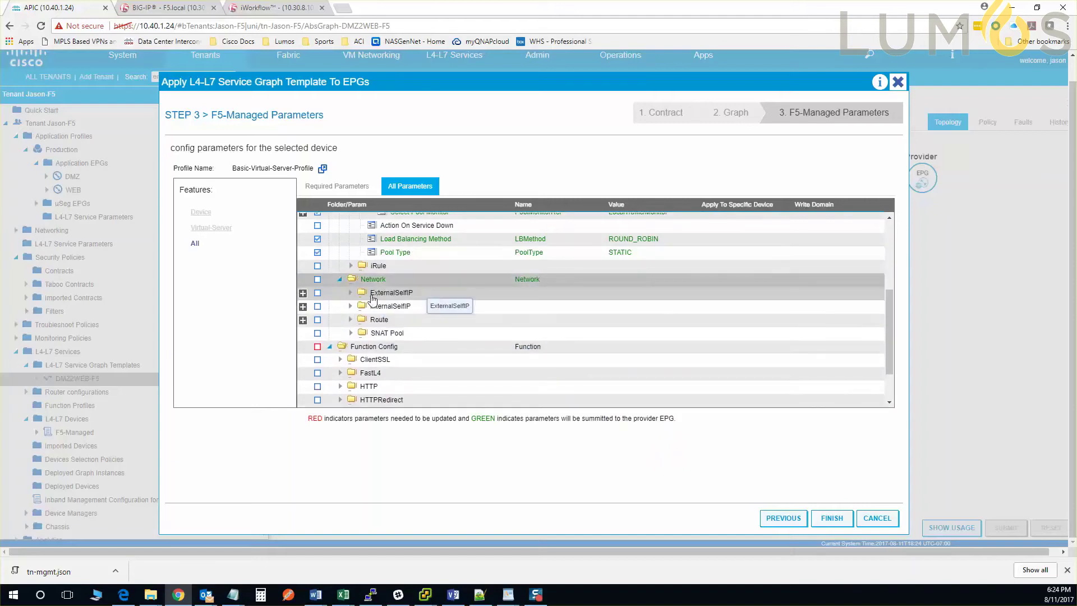
pyautogui.click(375, 294)
pyautogui.moveTo(563, 293); pyautogui.dragTo(488, 298)
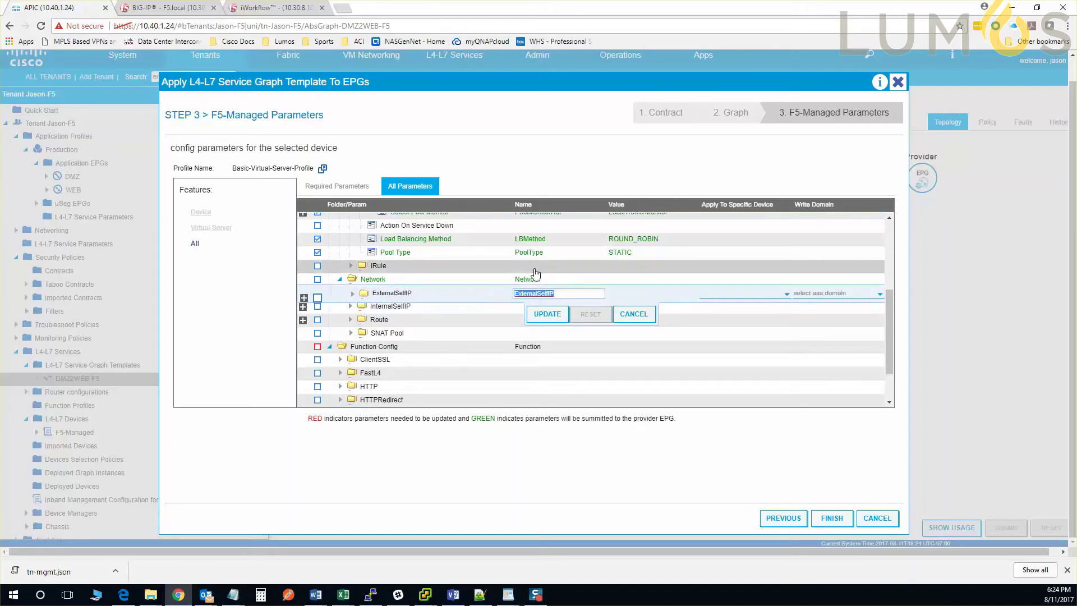
pyautogui.write('DMZ')
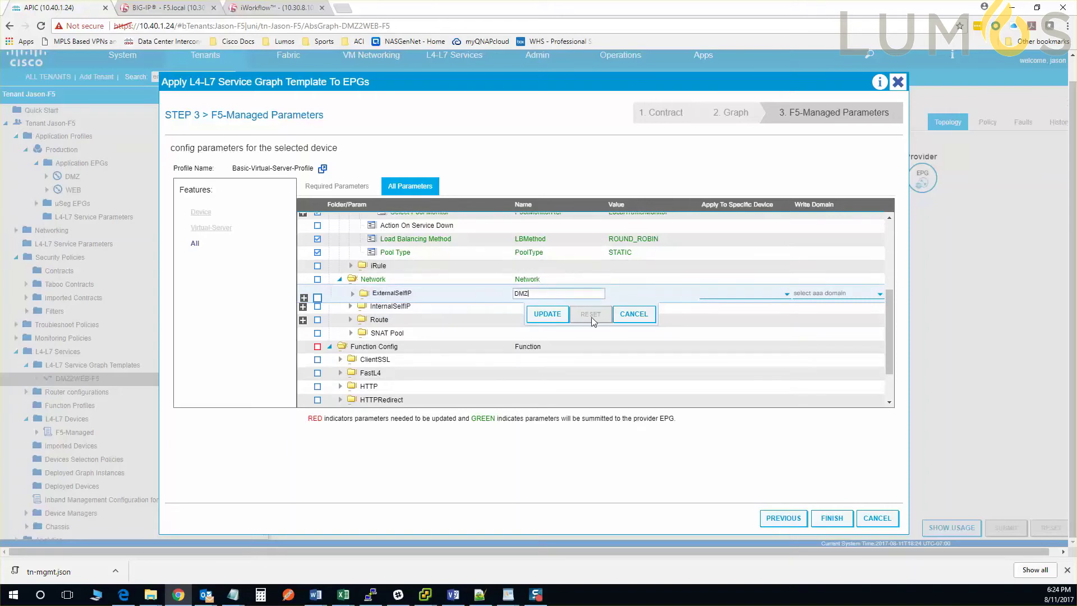
pyautogui.click(547, 314)
# Make DMZ non-floating with external self IP 192.168.2.250
pyautogui.click(351, 294)
pyautogui.click(620, 310)
pyautogui.click(620, 312)
pyautogui.click(617, 333)
pyautogui.click(548, 328)
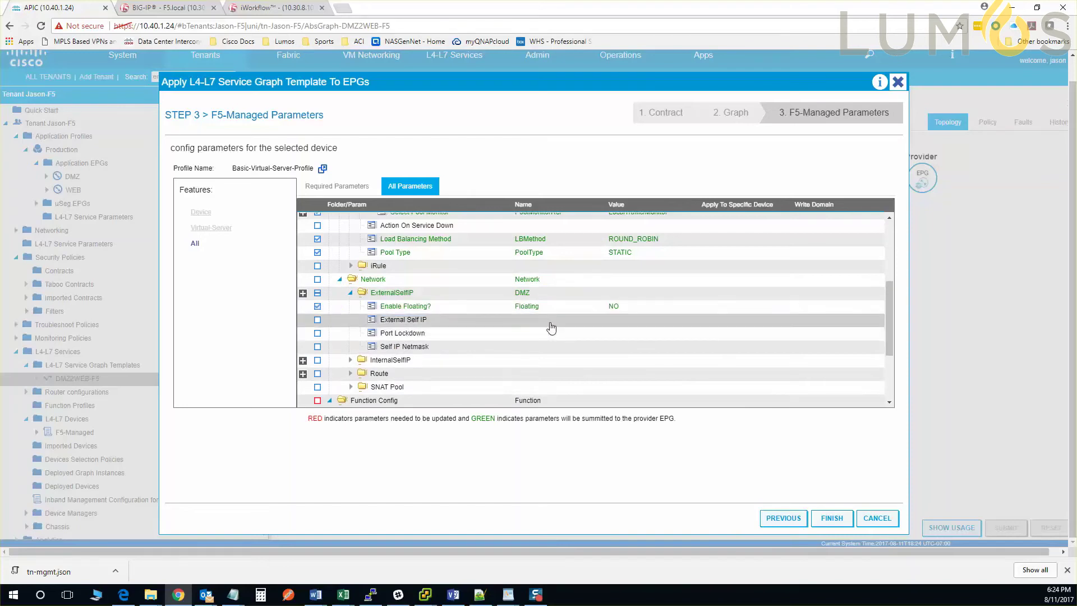
pyautogui.click(549, 323)
pyautogui.write('192')
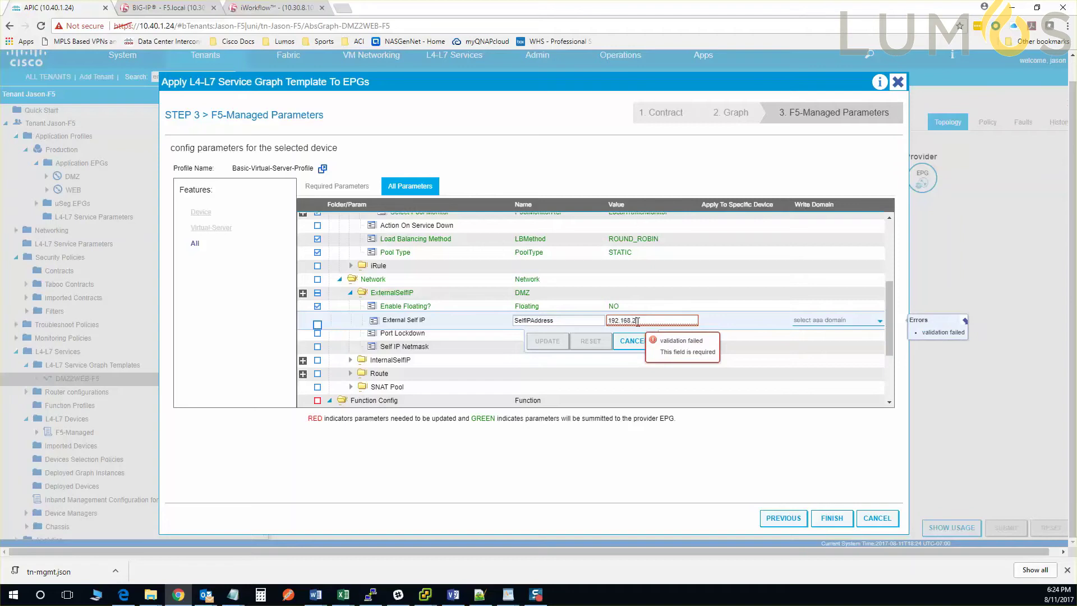
pyautogui.write('.168.2.25')
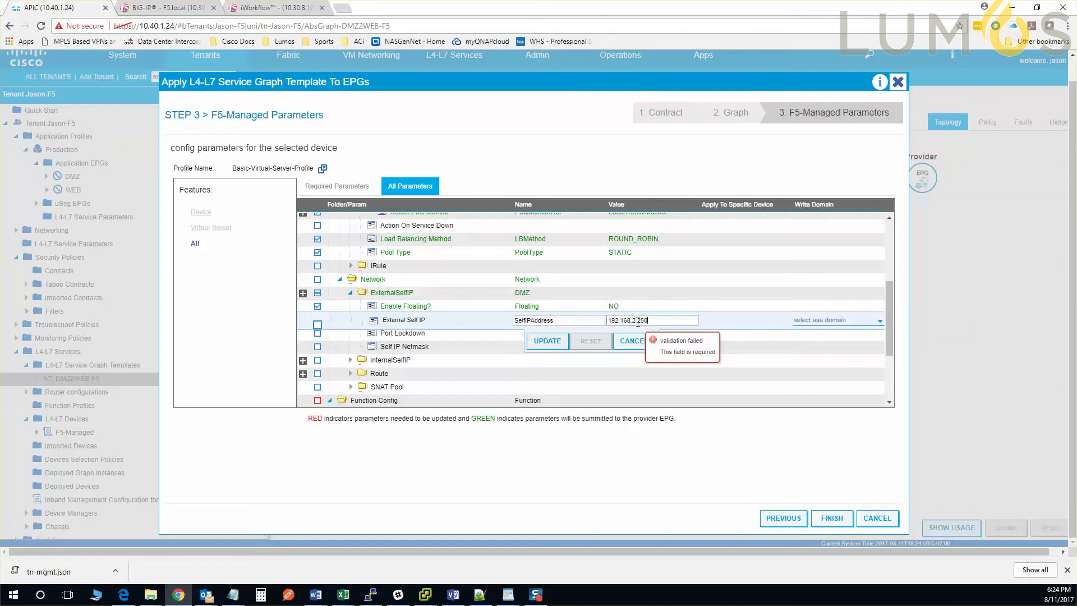
pyautogui.write('0')
pyautogui.click(534, 344)
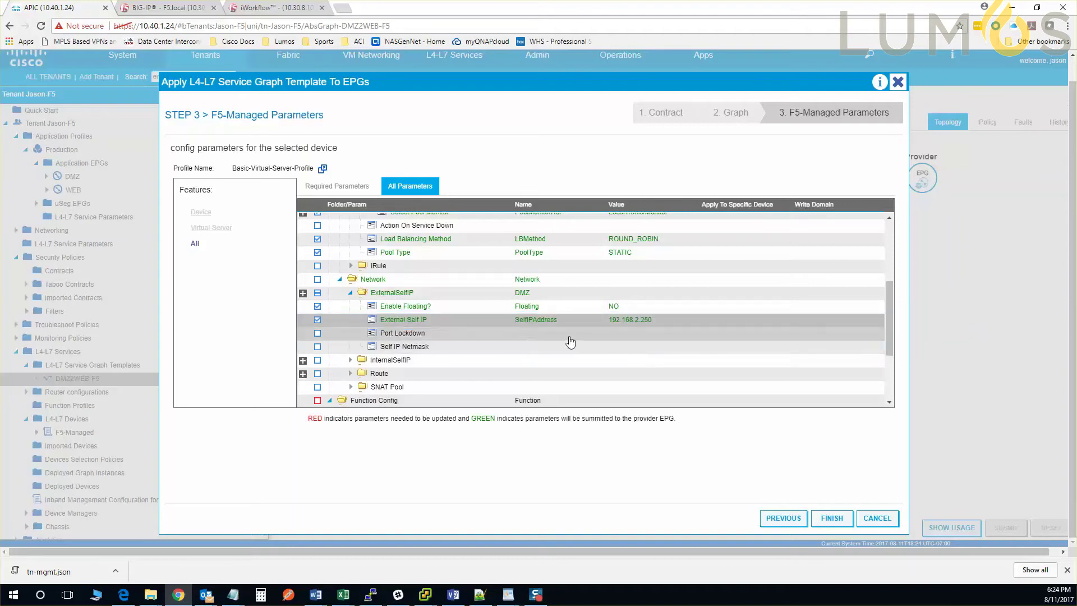
# Set DMZ's port lockdown to NONE and netmask to 255.255.255.0
pyautogui.click(570, 335)
pyautogui.click(617, 335)
pyautogui.click(616, 360)
pyautogui.click(548, 354)
pyautogui.click(566, 348)
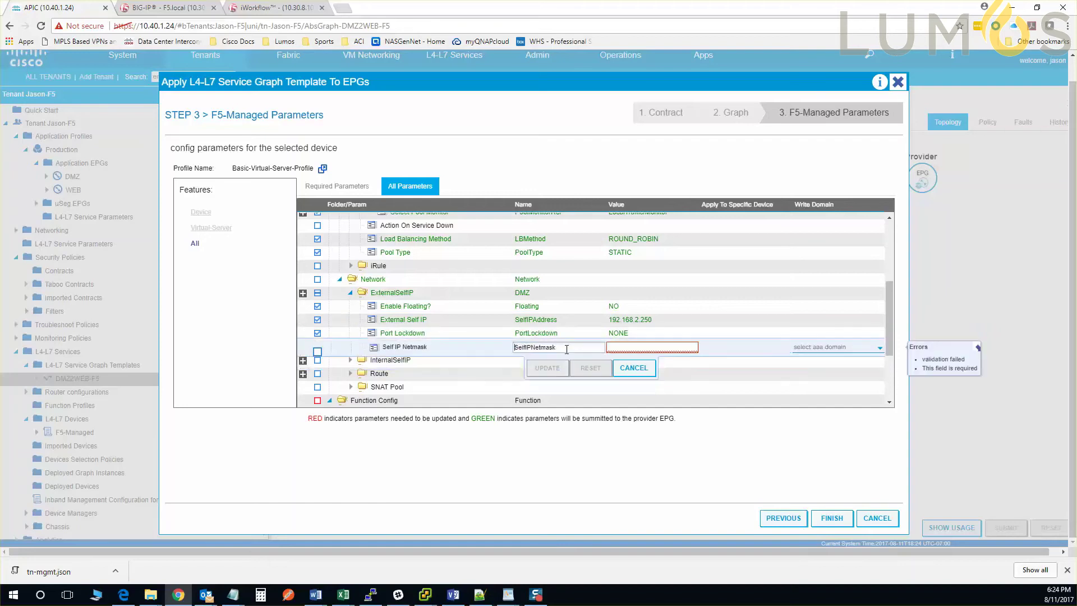
pyautogui.click(614, 346)
pyautogui.write('255.255.255.0')
pyautogui.click(547, 368)
# Rename the InternalSelfIP entry to WEB
pyautogui.click(554, 360)
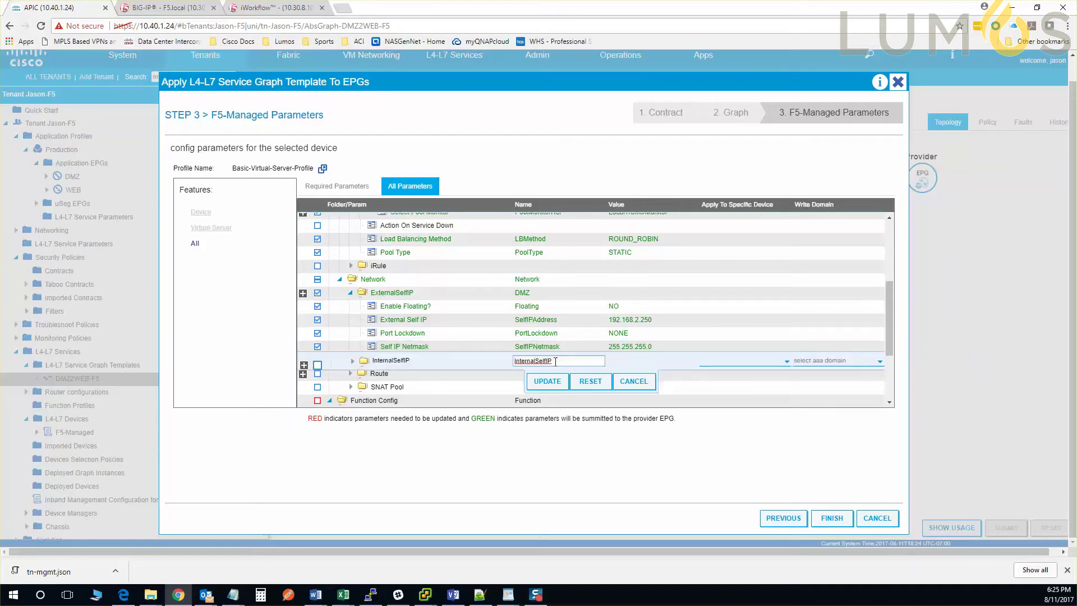
pyautogui.moveTo(557, 361); pyautogui.dragTo(473, 361)
pyautogui.write('W')
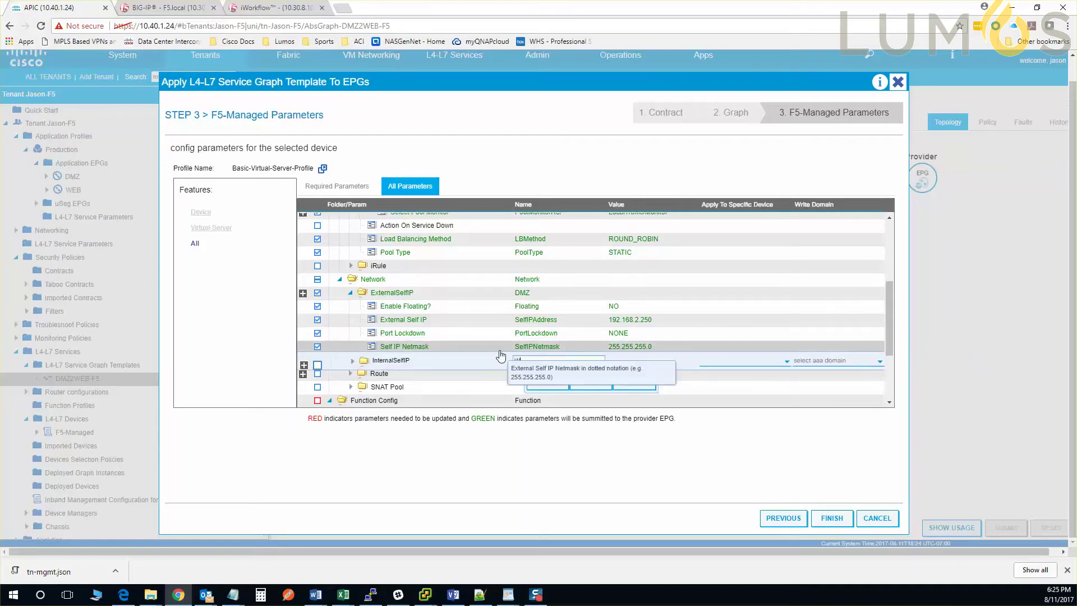
pyautogui.write('EB')
pyautogui.click(547, 381)
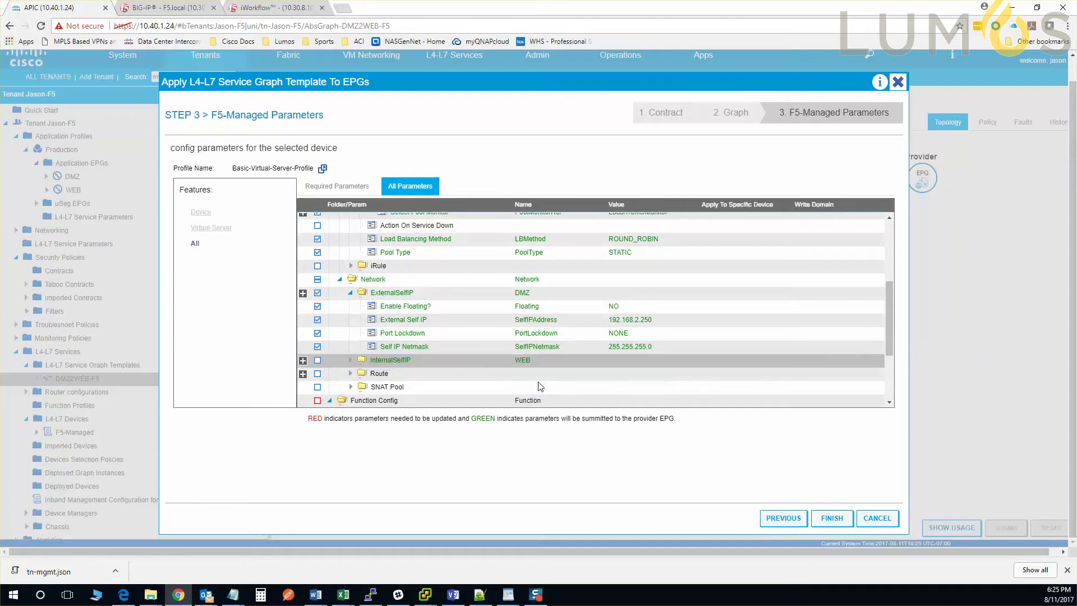
pyautogui.click(350, 359)
pyautogui.scroll(-1, 476, 341)
# Make WEB non-floating with internal self IP 192.168.1.250
pyautogui.click(512, 324)
pyautogui.click(633, 318)
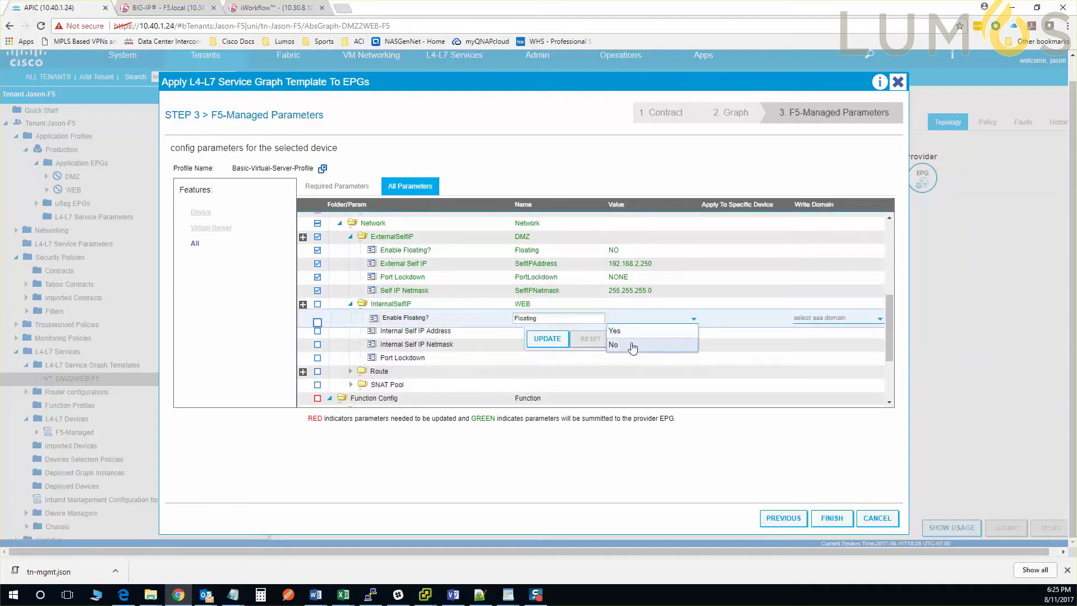
pyautogui.click(631, 345)
pyautogui.click(549, 341)
pyautogui.click(642, 332)
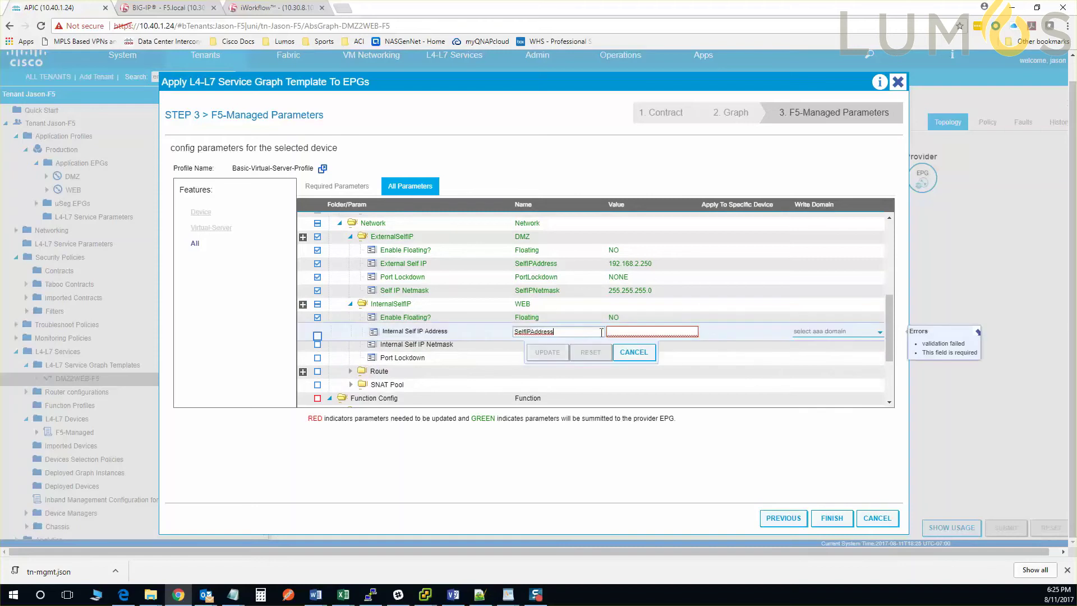
pyautogui.write('192')
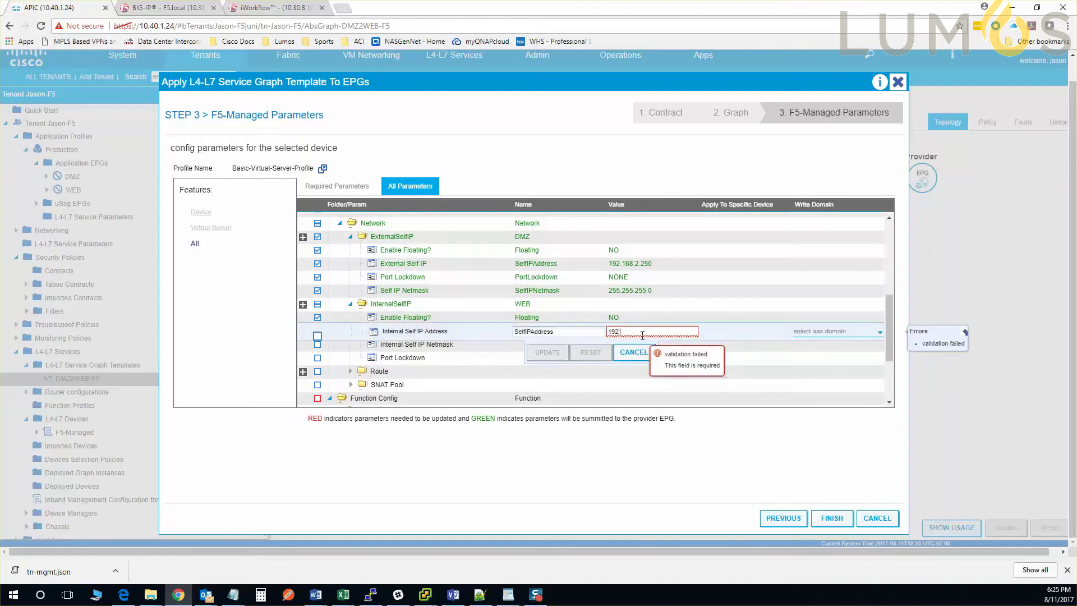
pyautogui.write('.168.1.250')
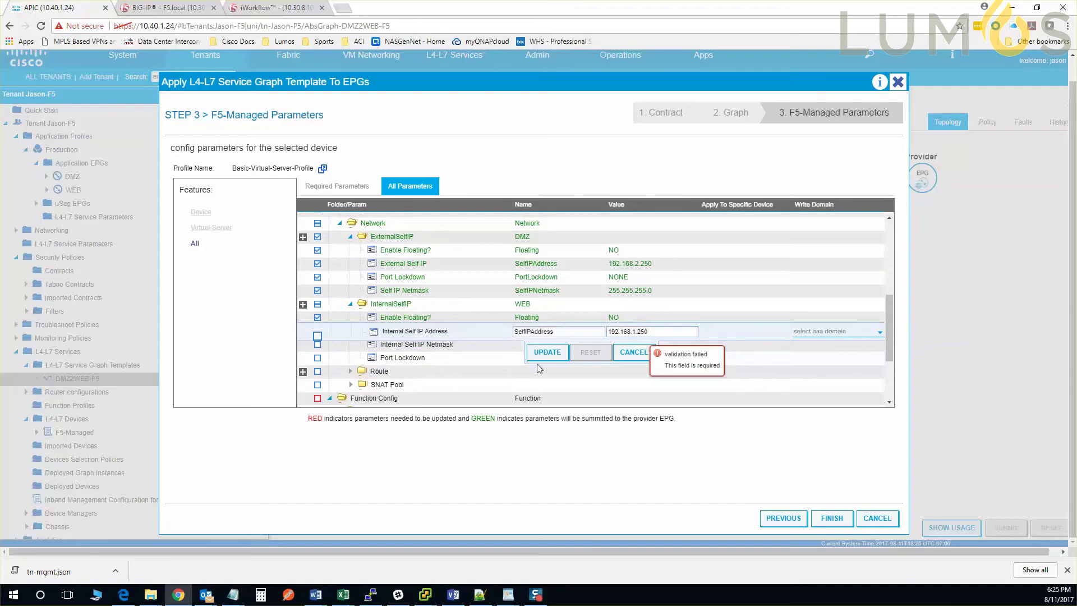
pyautogui.click(547, 352)
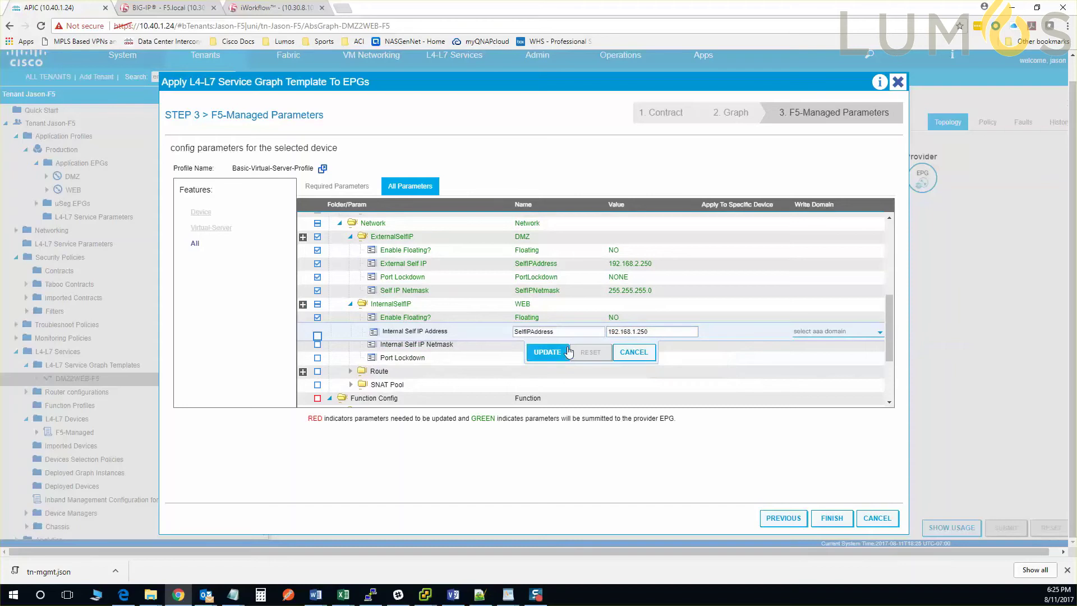
# Set WEB's netmask to 255.255.255.0 and port lockdown to NONE
pyautogui.click(631, 344)
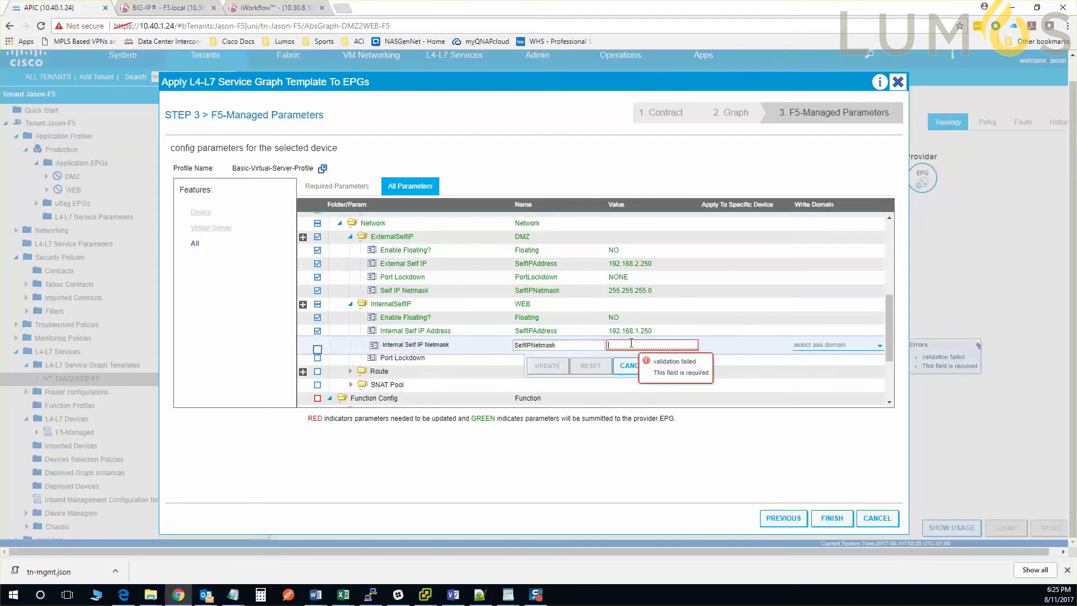
pyautogui.write('255')
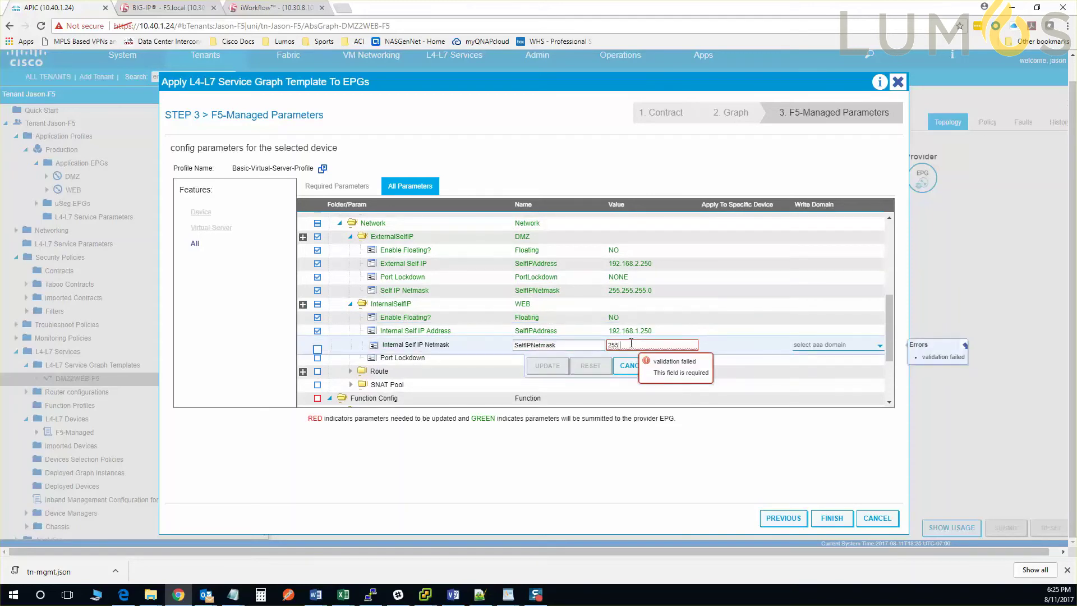
pyautogui.write('.255.255.0')
pyautogui.click(547, 365)
pyautogui.click(556, 358)
pyautogui.click(639, 359)
pyautogui.click(623, 380)
pyautogui.click(547, 379)
pyautogui.scroll(-1, 509, 379)
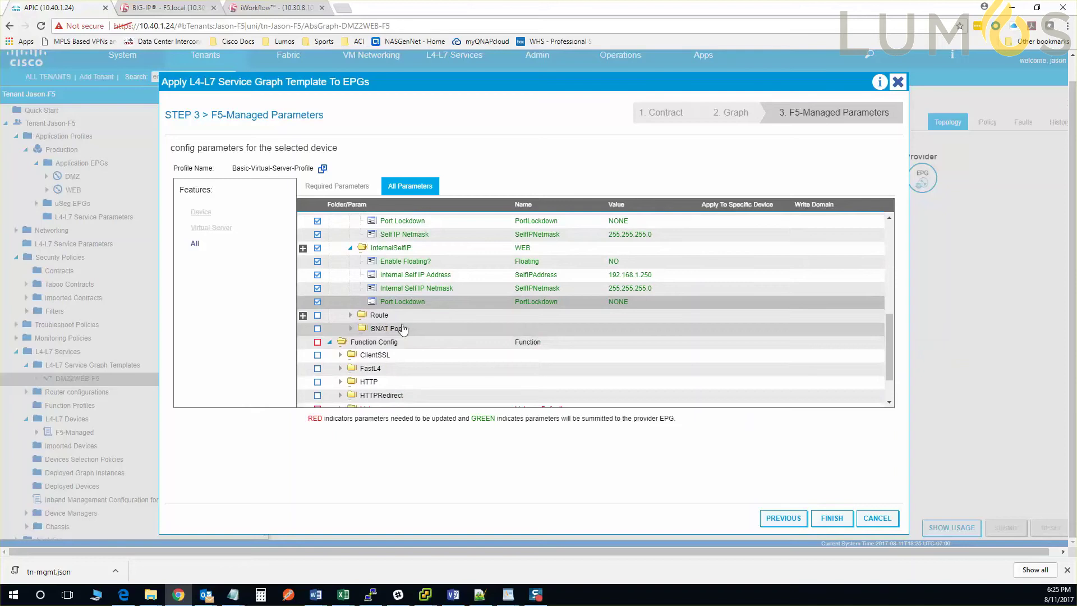
pyautogui.scroll(-1, 469, 336)
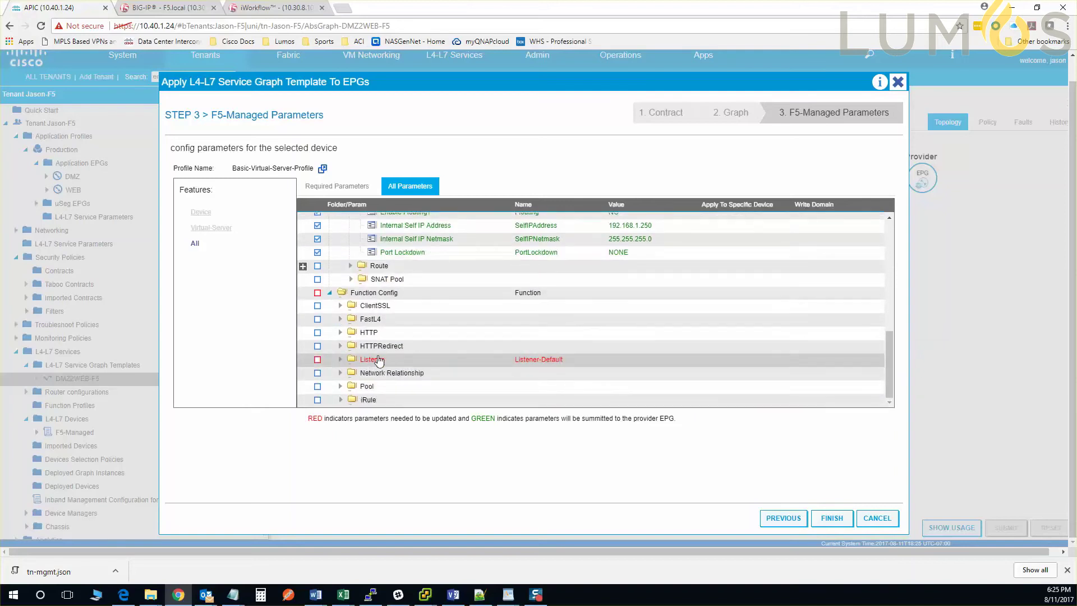
# Add a Listener folder with TCP as its protocol
pyautogui.click(570, 359)
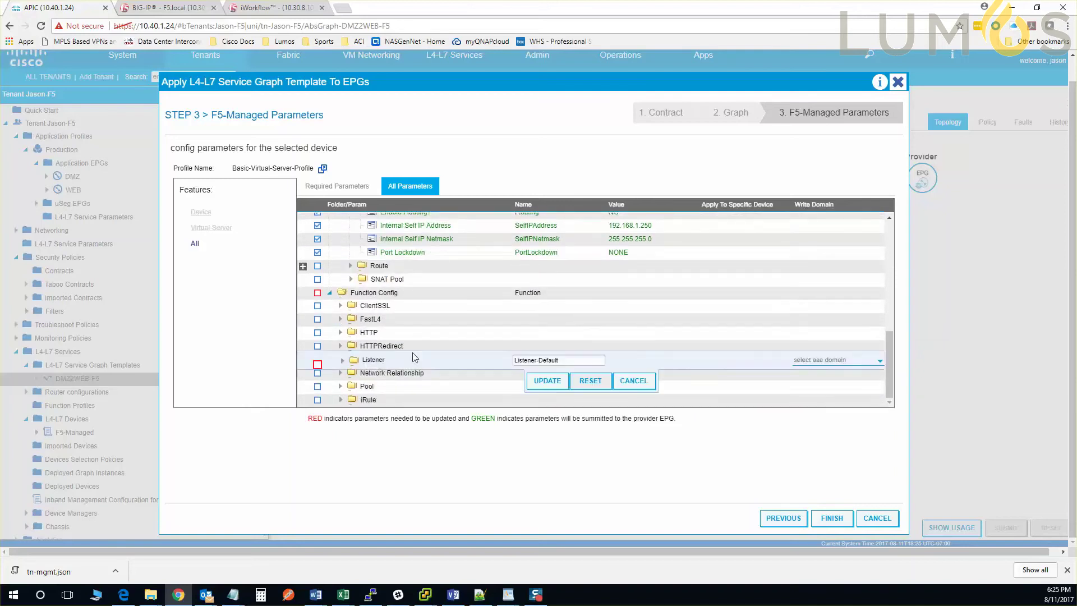
pyautogui.click(547, 380)
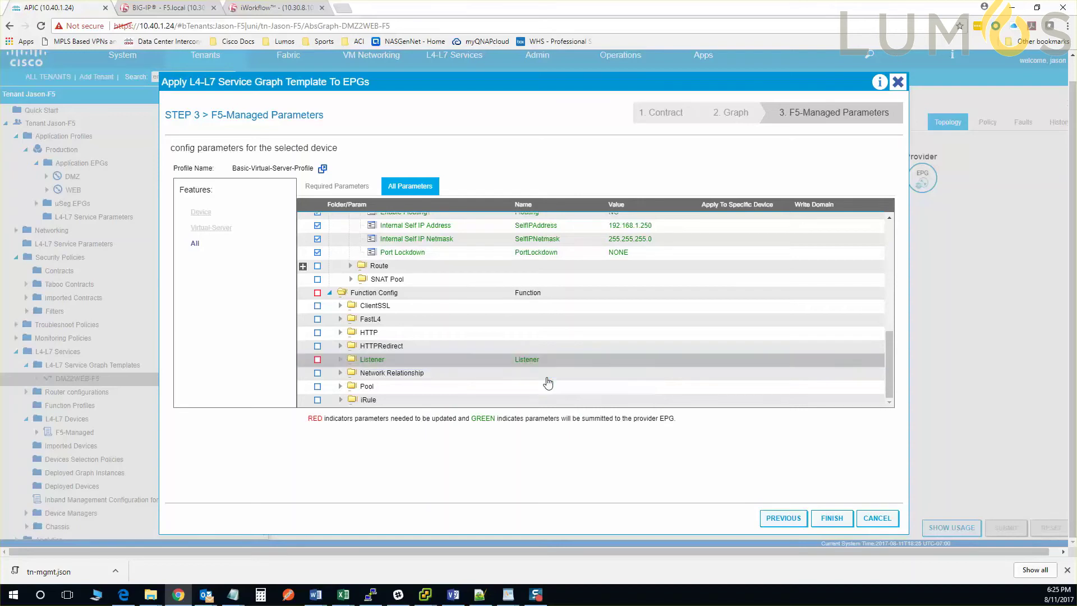
pyautogui.click(340, 360)
pyautogui.scroll(-3, 513, 315)
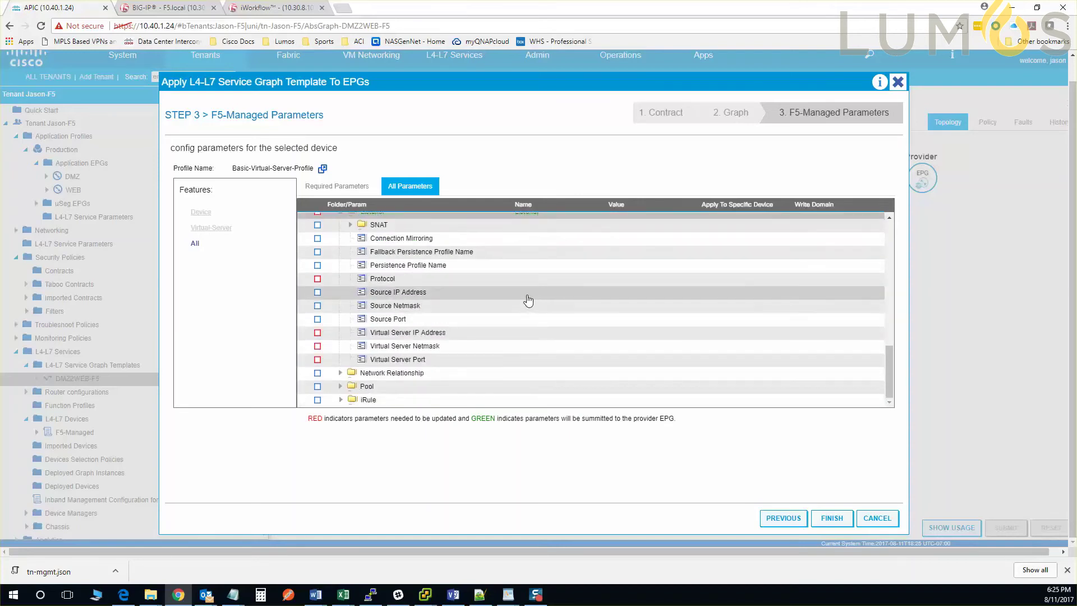
pyautogui.click(532, 280)
pyautogui.click(631, 282)
pyautogui.click(632, 293)
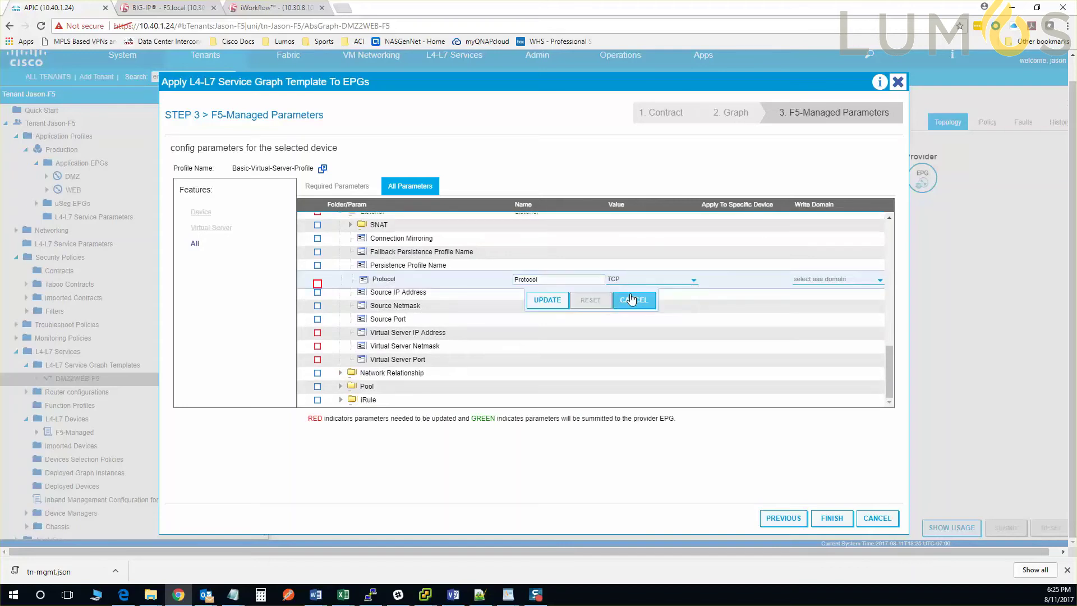
pyautogui.click(546, 300)
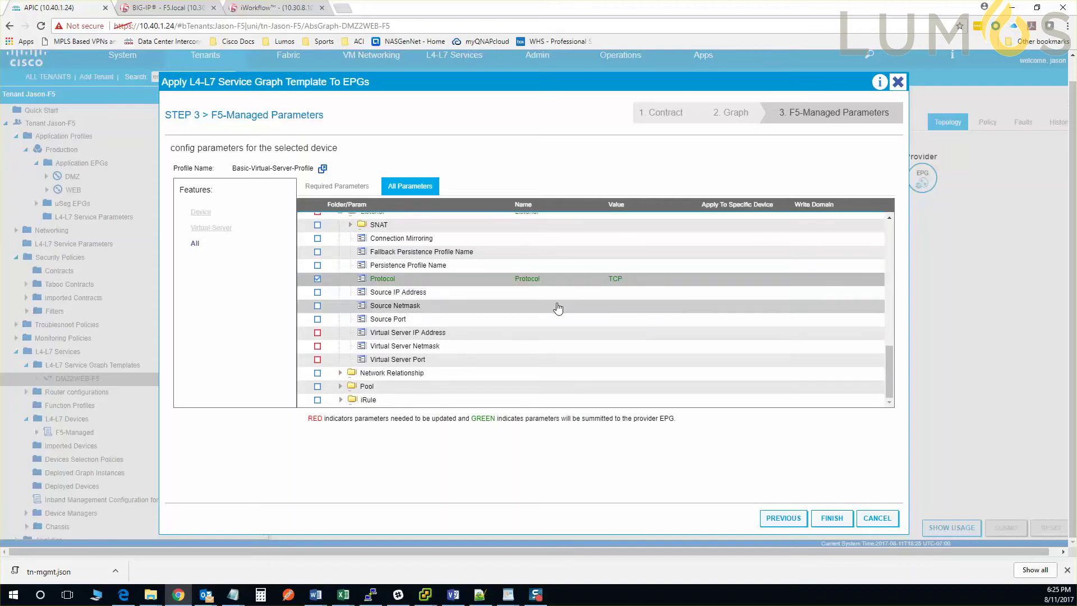
# Point the virtual server at 192.168.2.100, netmask 255.255.255.255, port 80
pyautogui.click(462, 336)
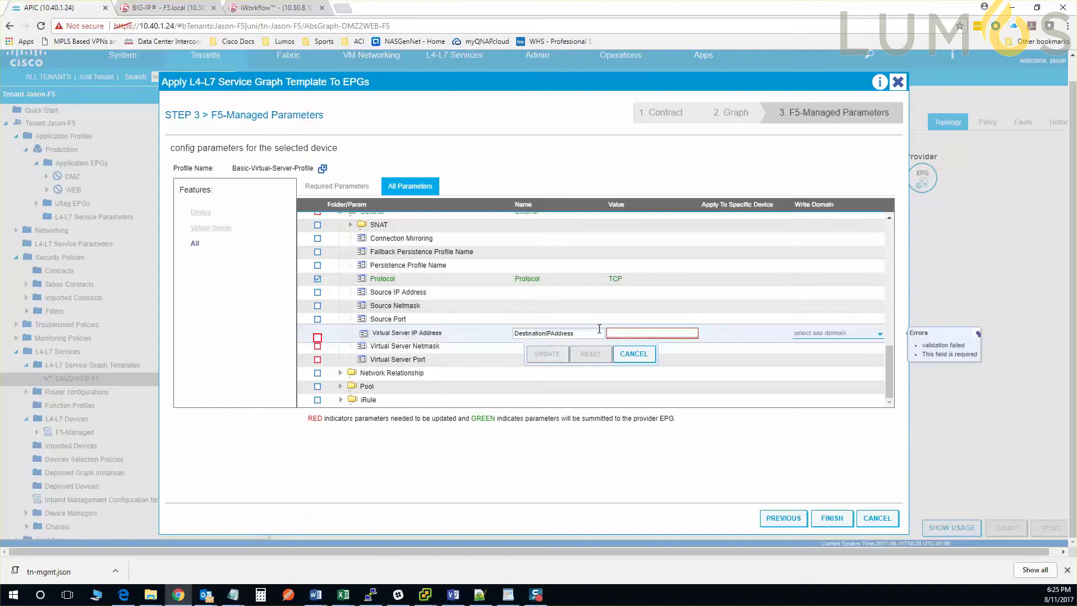
pyautogui.write('192')
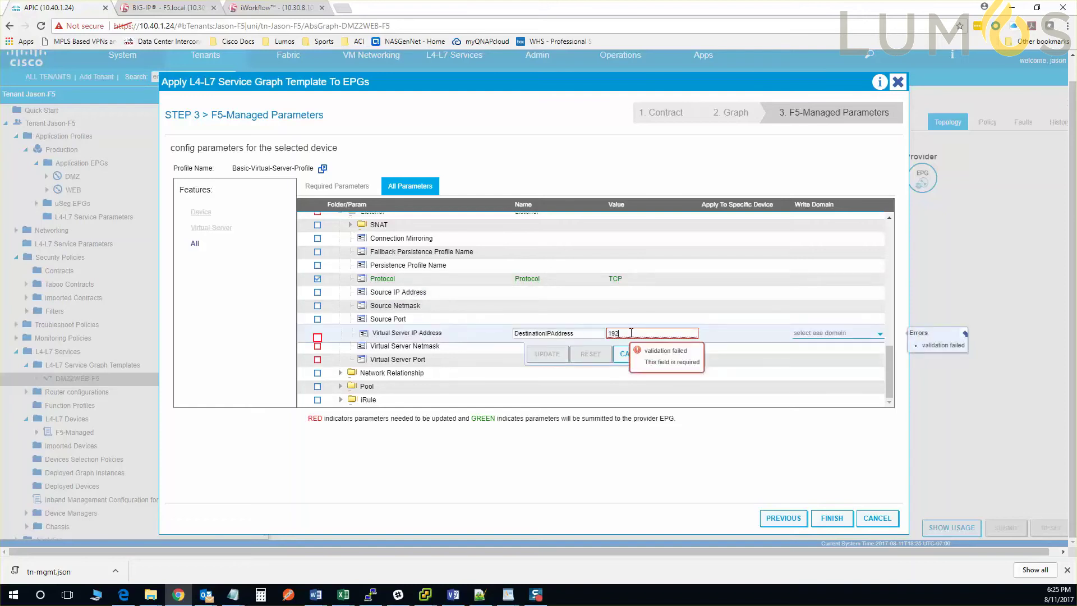
pyautogui.write('.168.1')
pyautogui.press('BackSpace')
pyautogui.press('BackSpace')
pyautogui.press('BackSpace')
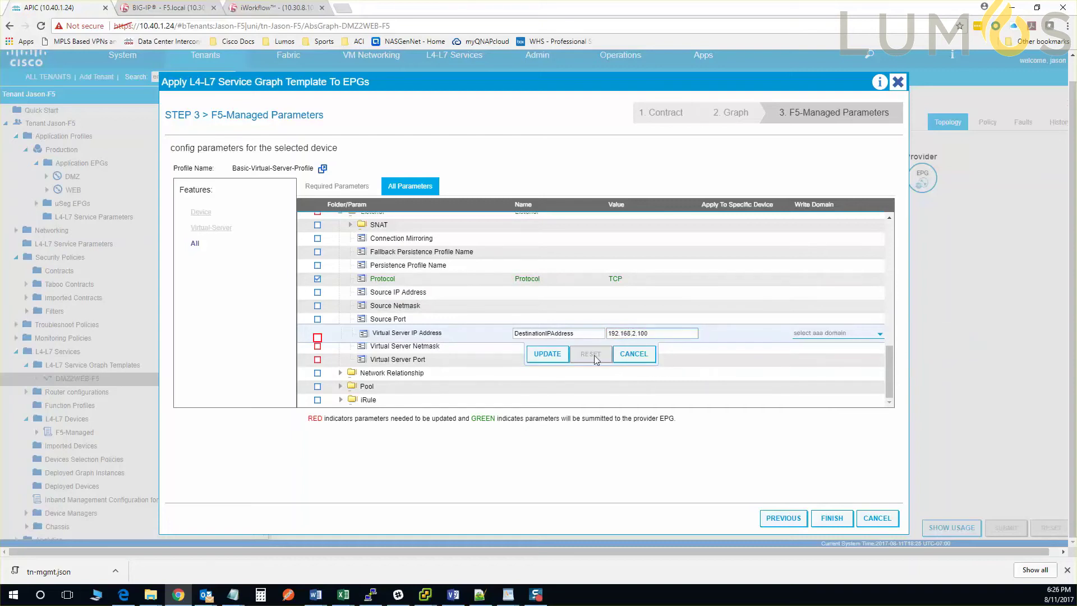
pyautogui.click(547, 353)
pyautogui.click(564, 346)
pyautogui.click(646, 347)
pyautogui.write('255.255.255.255')
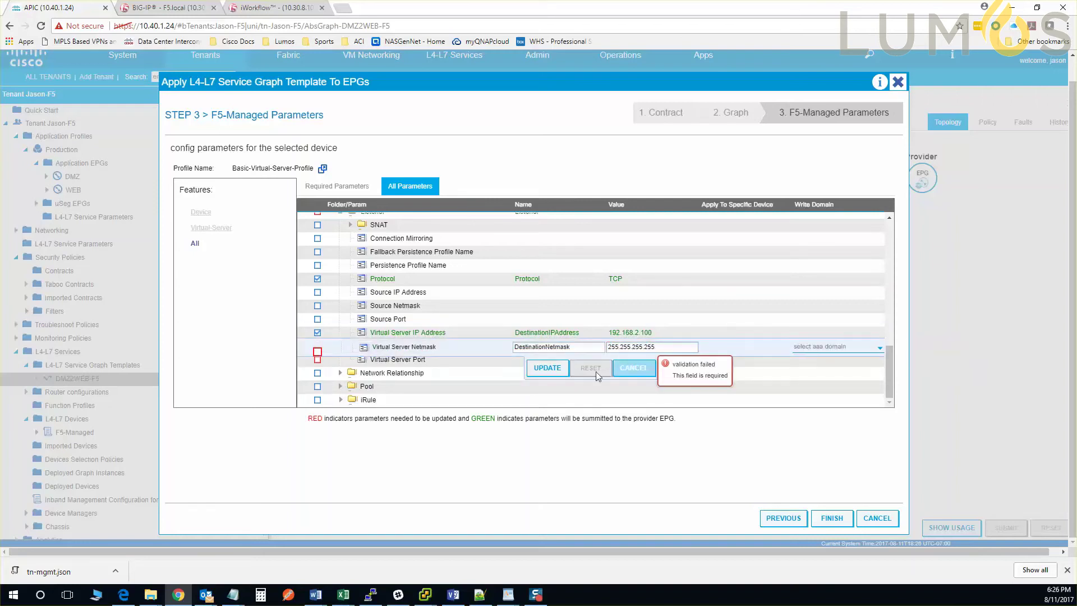
pyautogui.click(547, 368)
pyautogui.click(559, 360)
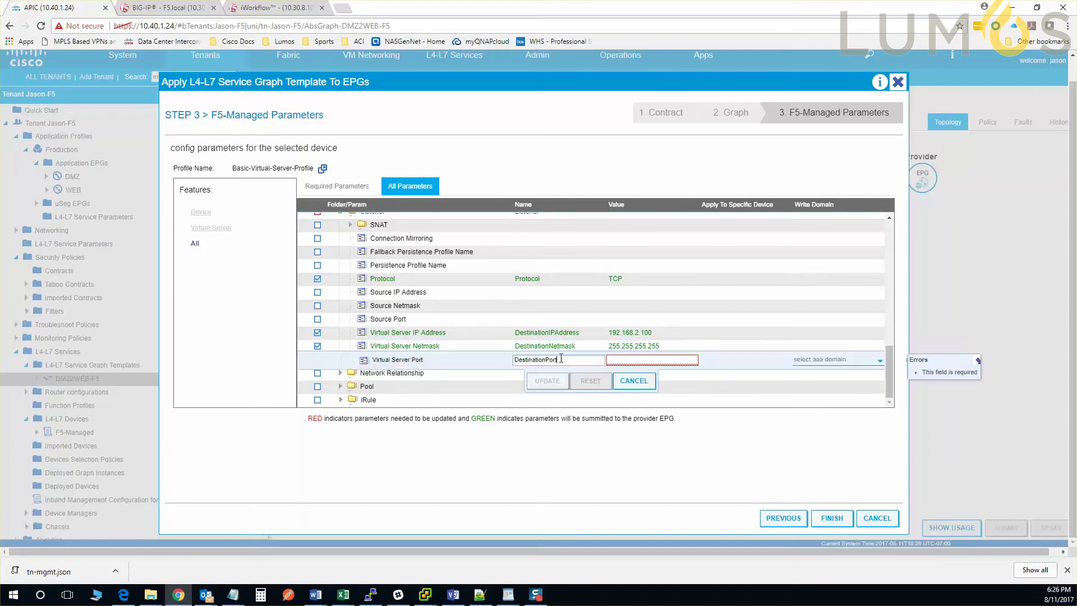
pyautogui.click(623, 361)
pyautogui.write('80')
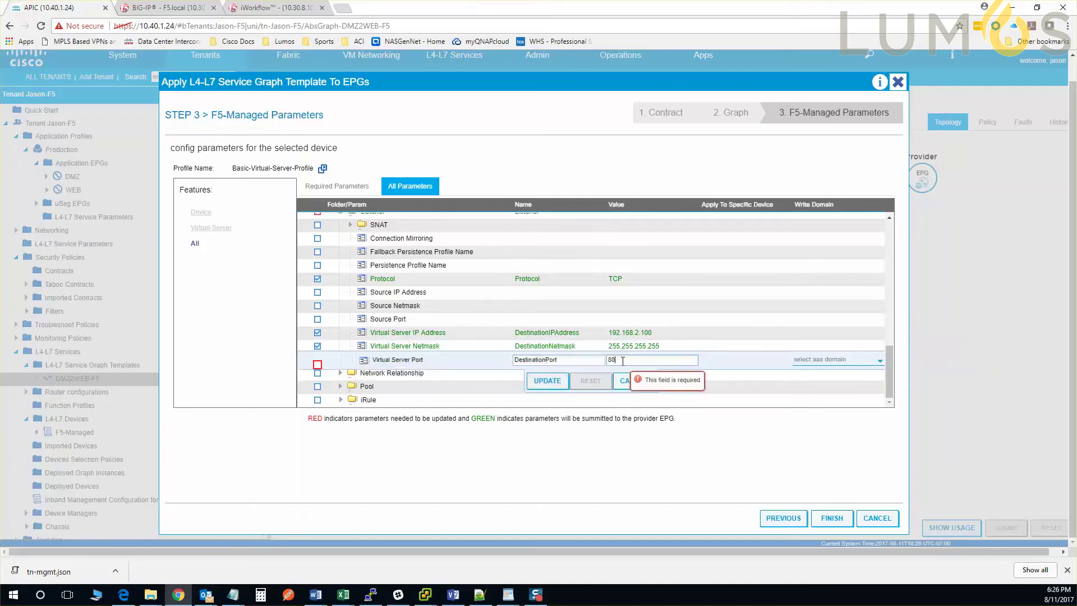
pyautogui.click(544, 380)
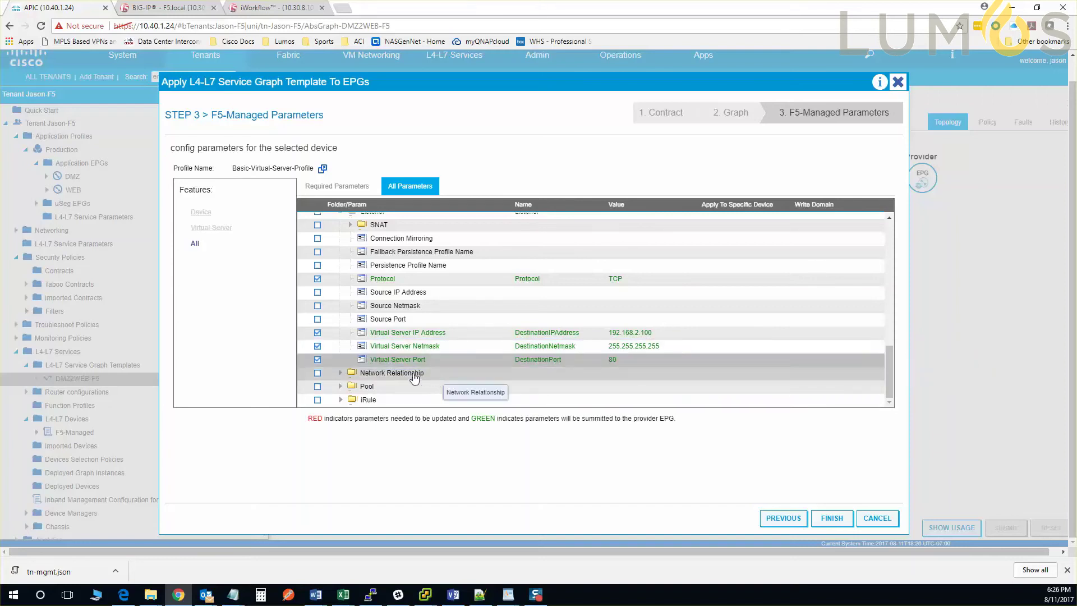
# Add a Network Relationship with Select Network set to Network
pyautogui.click(413, 378)
pyautogui.click(545, 394)
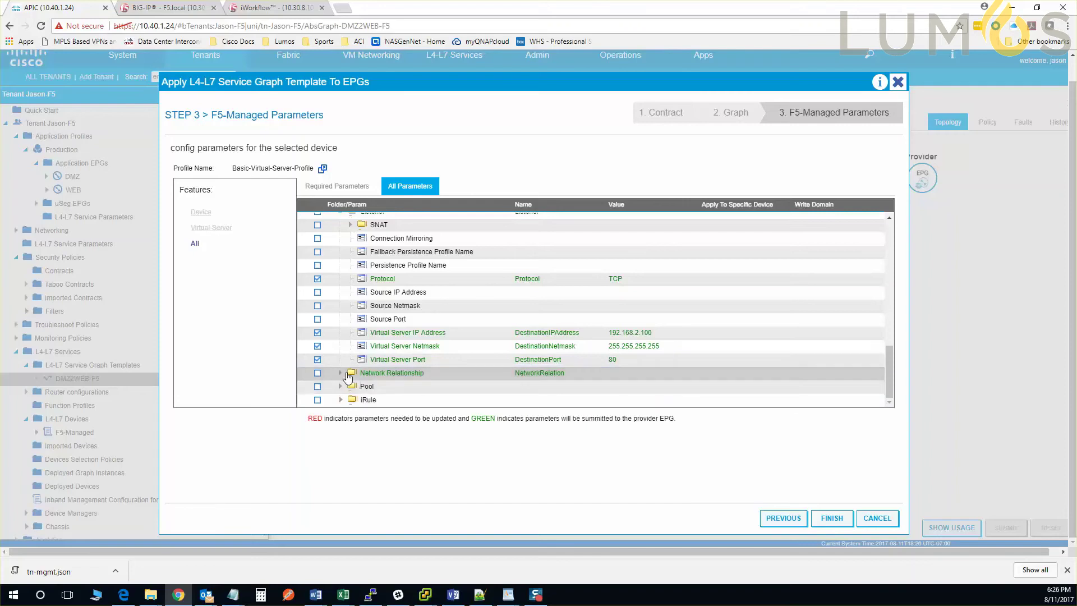
pyautogui.click(344, 372)
pyautogui.click(473, 377)
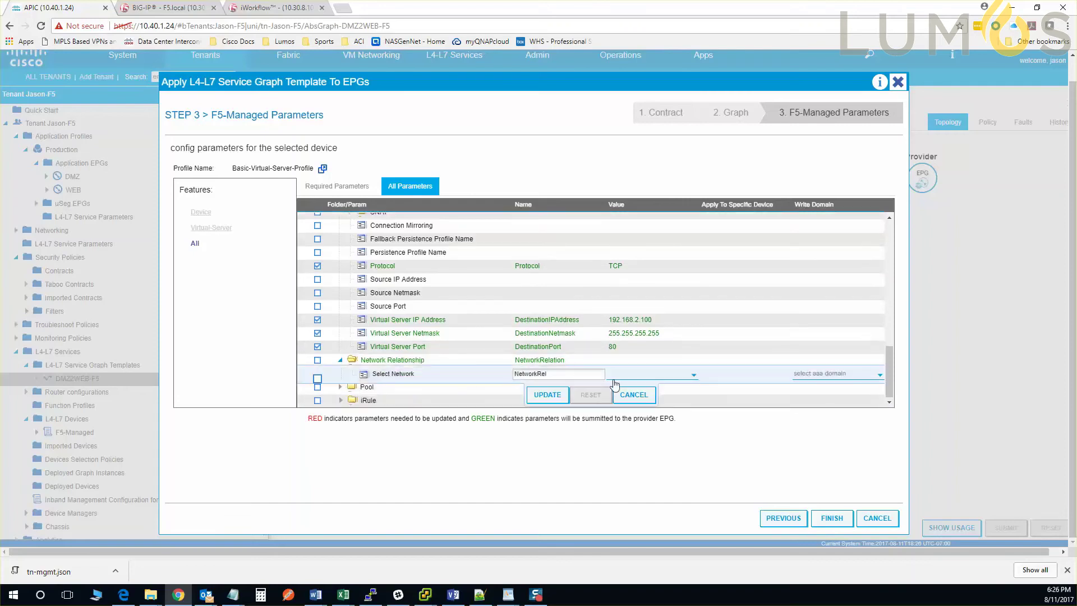
pyautogui.click(624, 380)
pyautogui.click(627, 386)
pyautogui.click(547, 394)
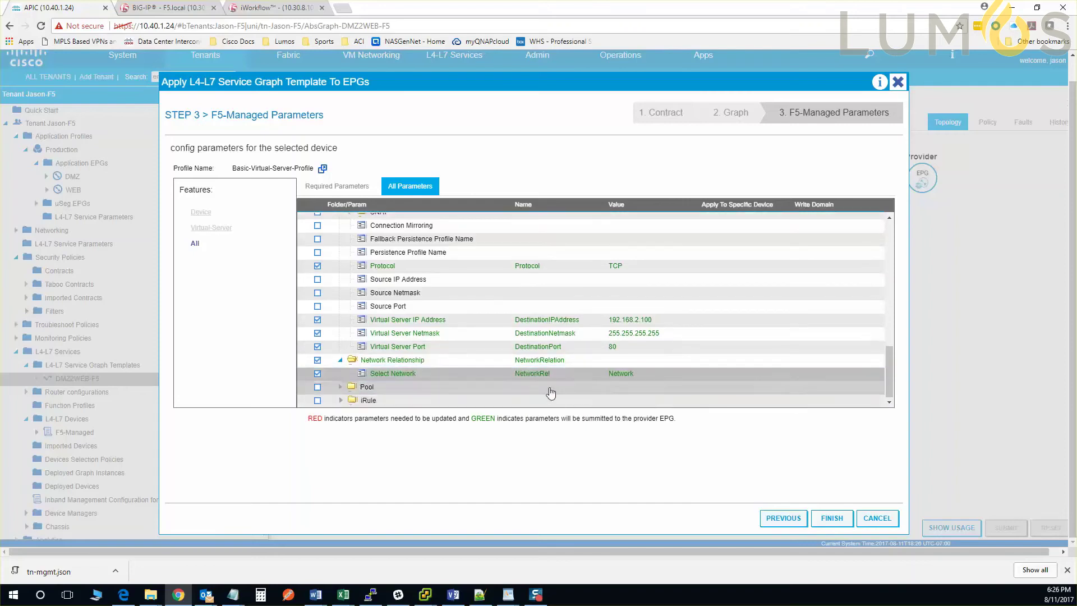
pyautogui.click(340, 387)
# Add the Pool folder under Function Config
pyautogui.scroll(-1, 486, 373)
pyautogui.click(513, 332)
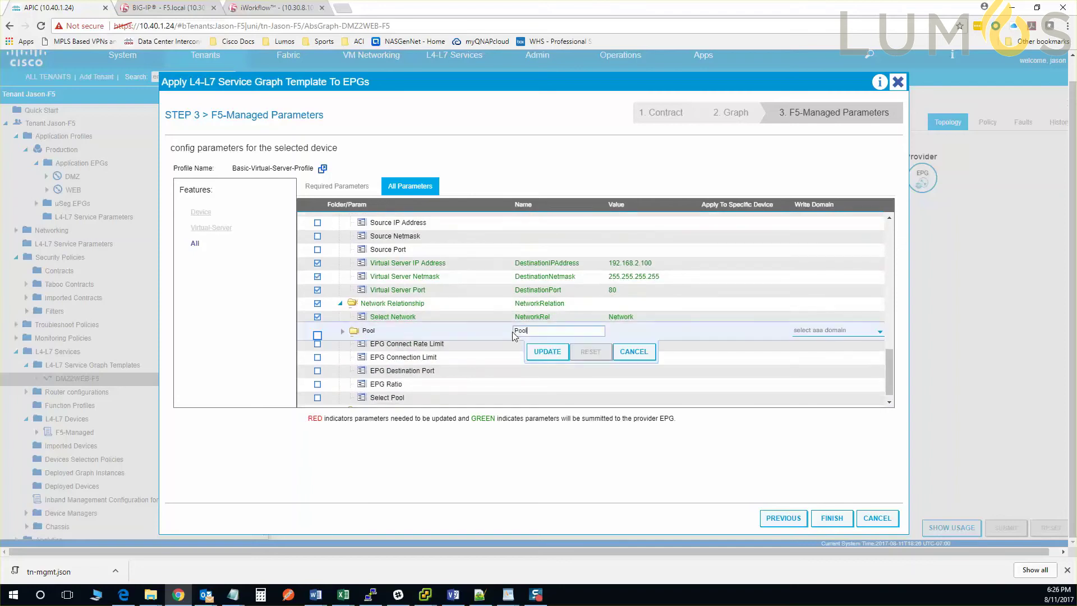
pyautogui.click(550, 355)
pyautogui.scroll(-1, 504, 366)
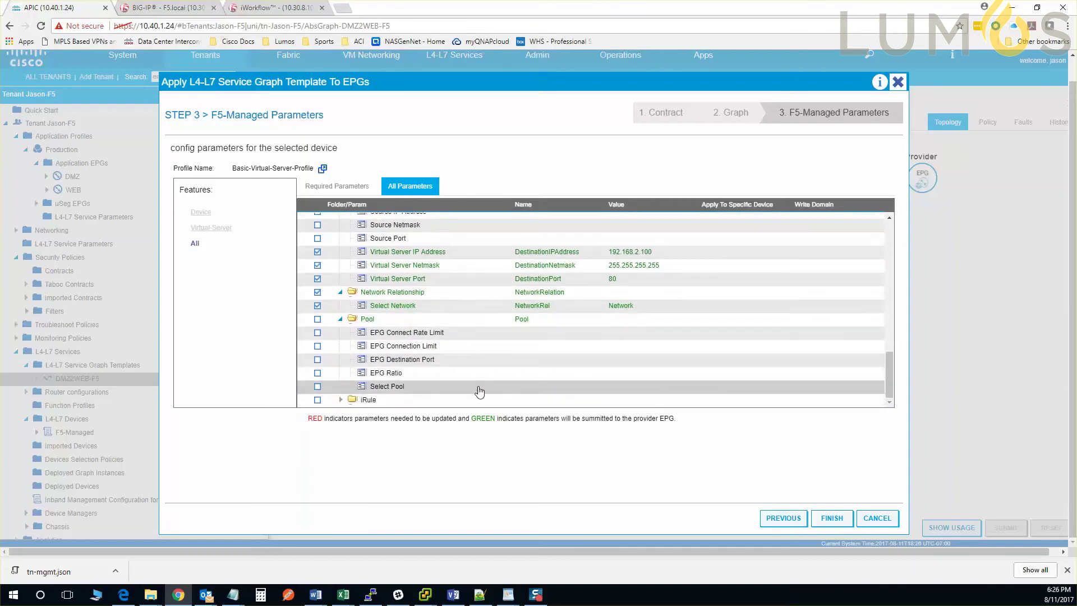
# Set the Select Pool parameter to LocalTraffic/Pool
pyautogui.click(479, 390)
pyautogui.click(625, 376)
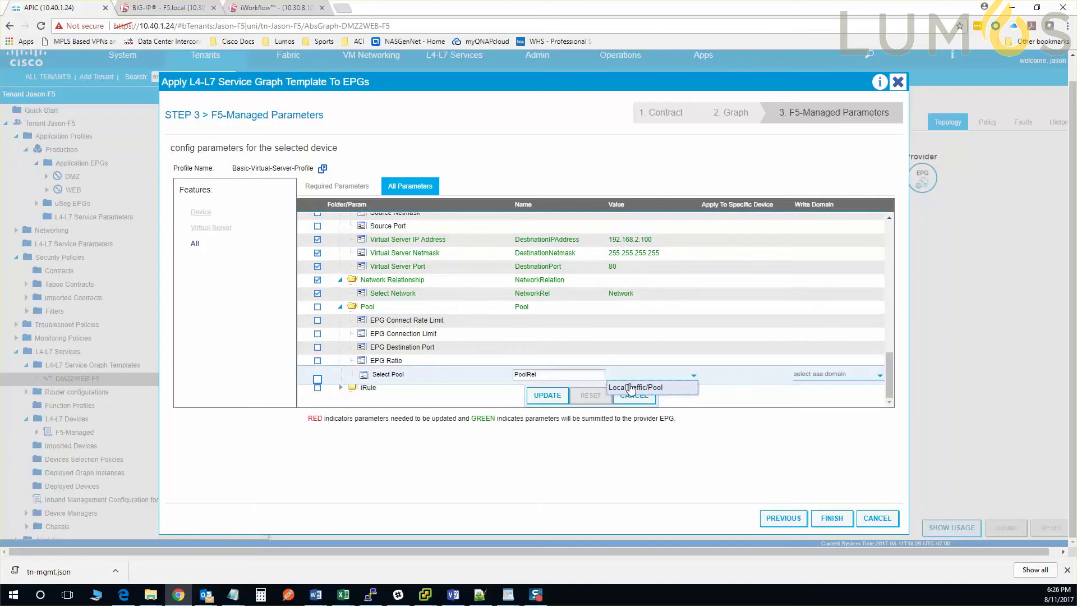
pyautogui.click(630, 388)
pyautogui.click(548, 395)
pyautogui.scroll(-5, 634, 346)
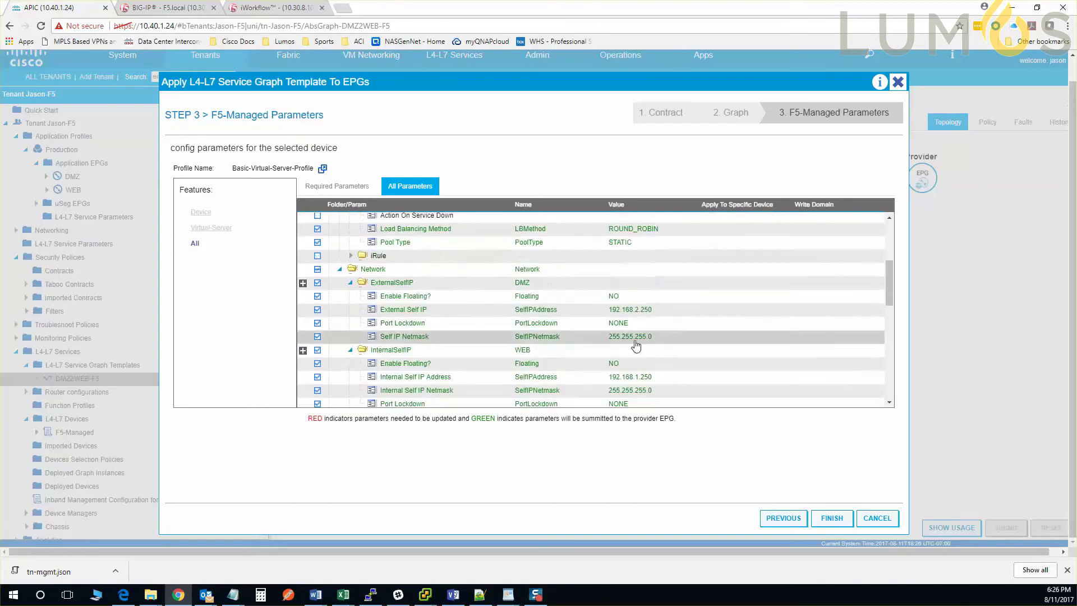
pyautogui.scroll(2, 635, 346)
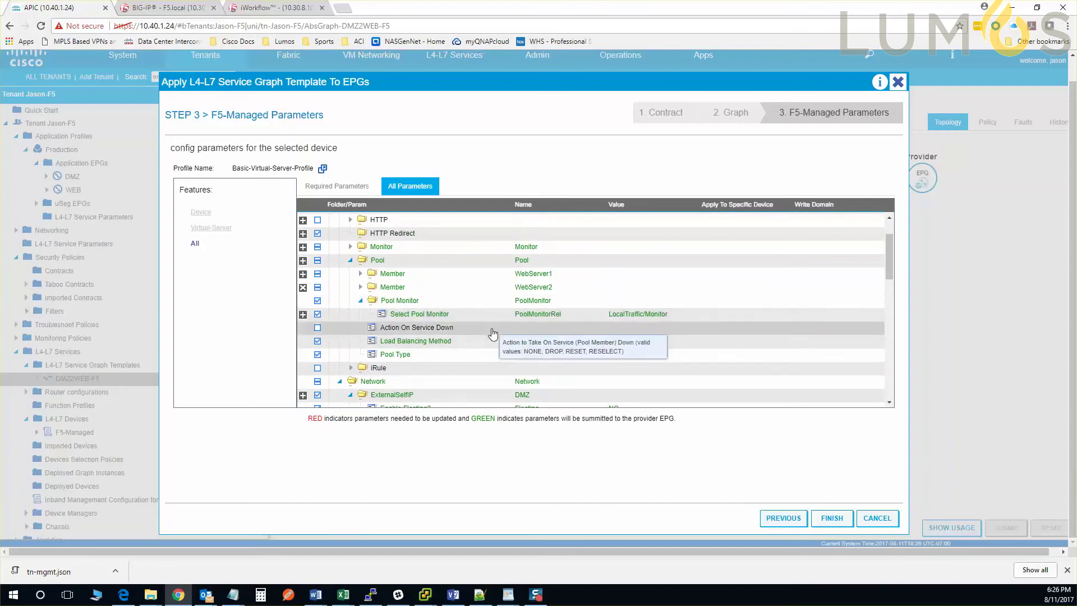
pyautogui.scroll(-8, 525, 331)
pyautogui.scroll(-5, 557, 333)
# Reconfirm LocalTraffic/Pool for Select Pool and review the parameter list
pyautogui.click(555, 331)
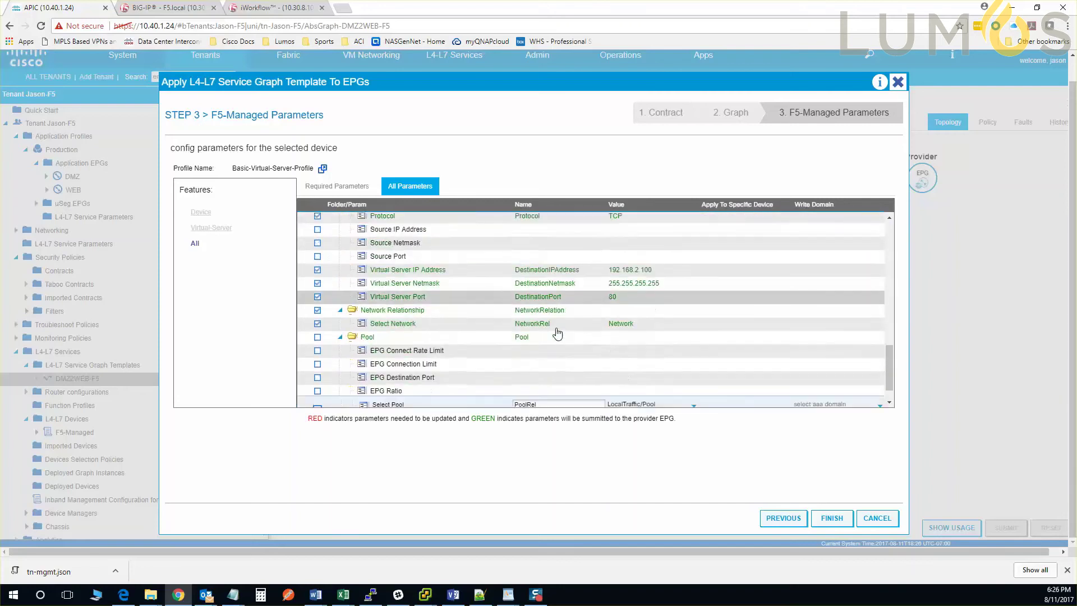
pyautogui.click(547, 396)
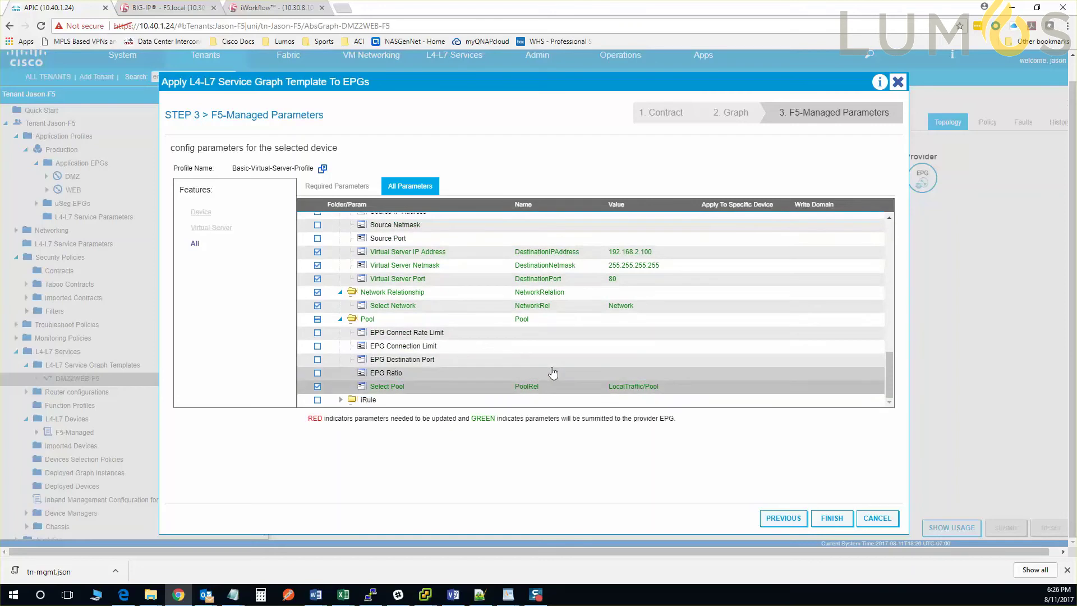
pyautogui.scroll(15, 552, 371)
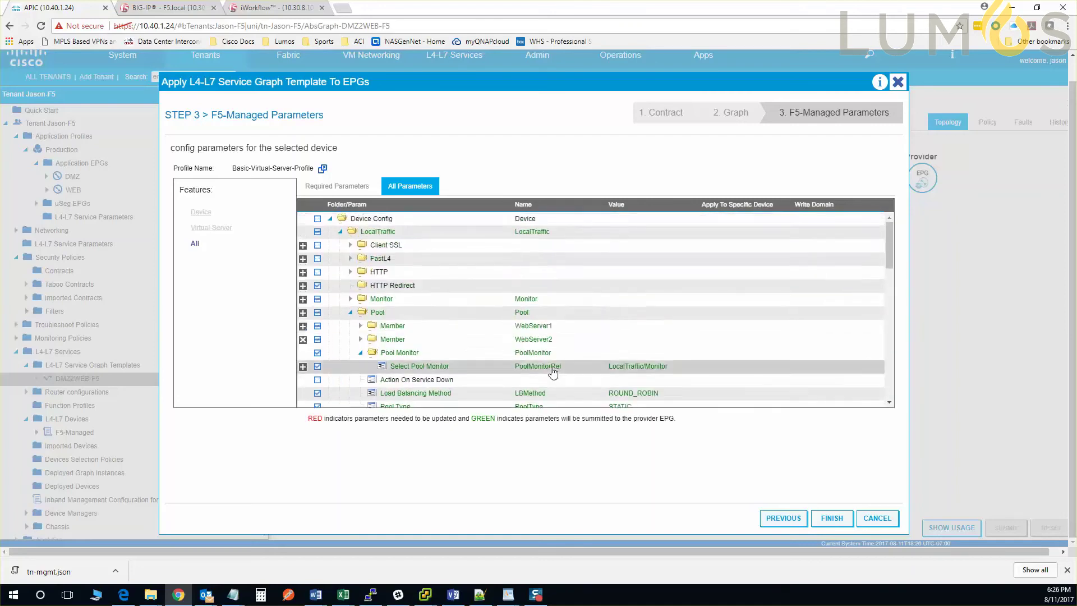
pyautogui.scroll(-15, 553, 372)
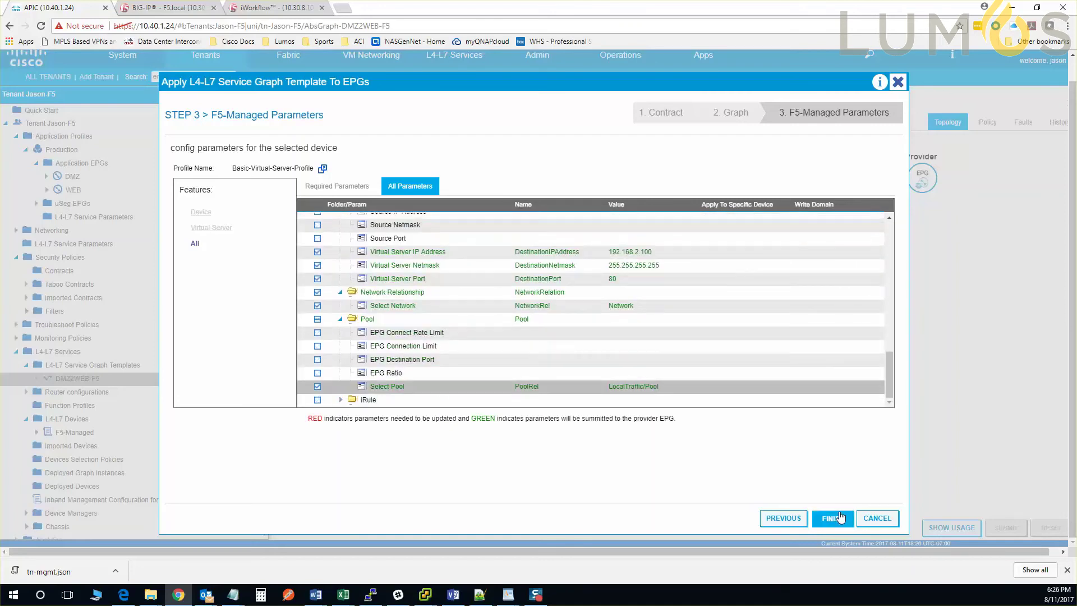
# Finish applying the service graph and open deployed device F5-Managed-Production
pyautogui.click(840, 517)
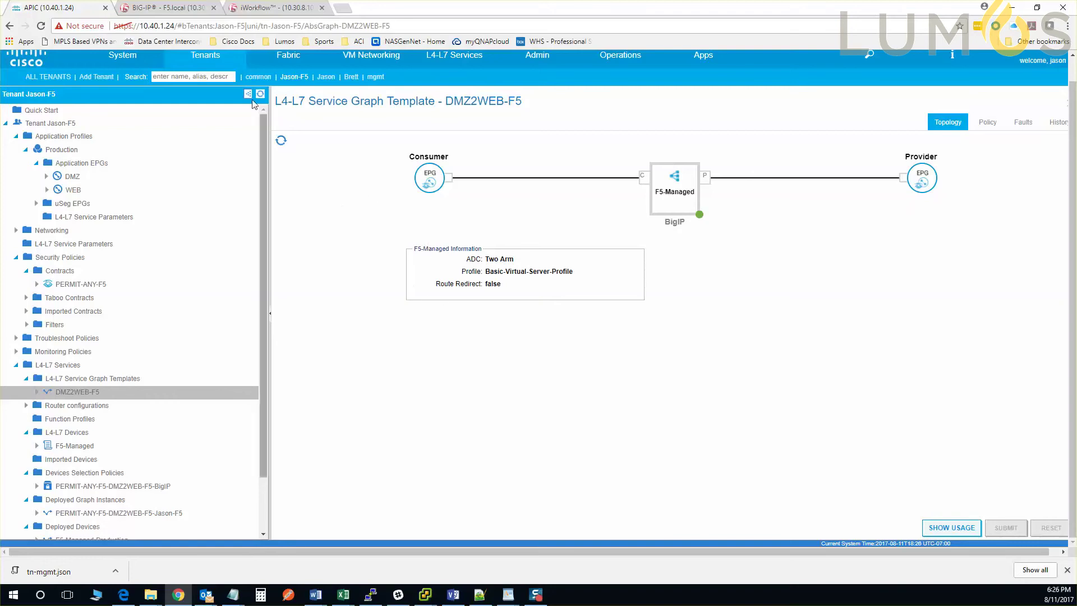
pyautogui.scroll(-2, 133, 352)
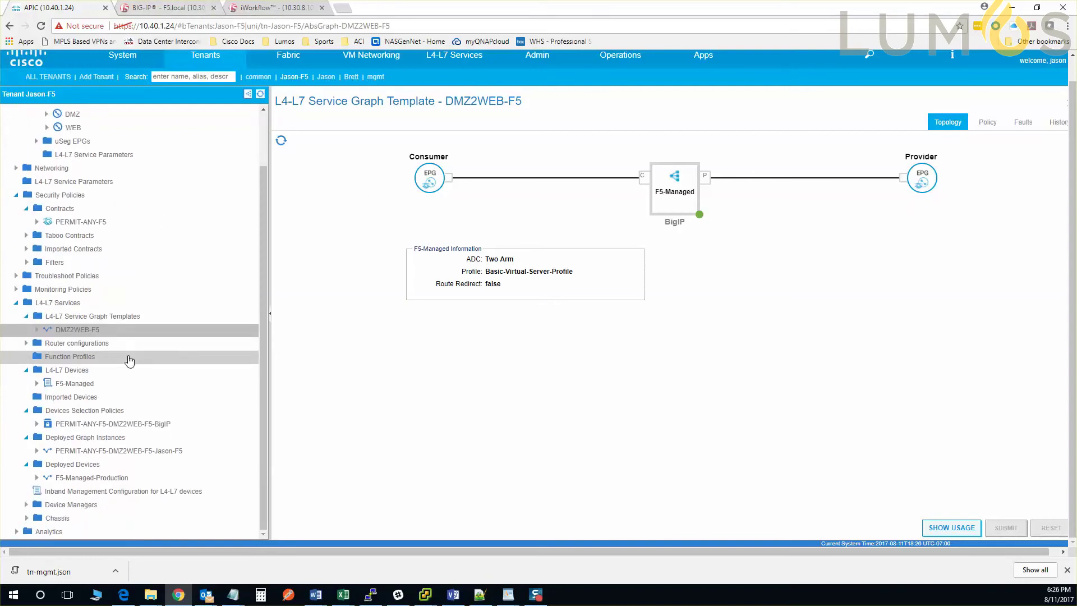
pyautogui.click(93, 478)
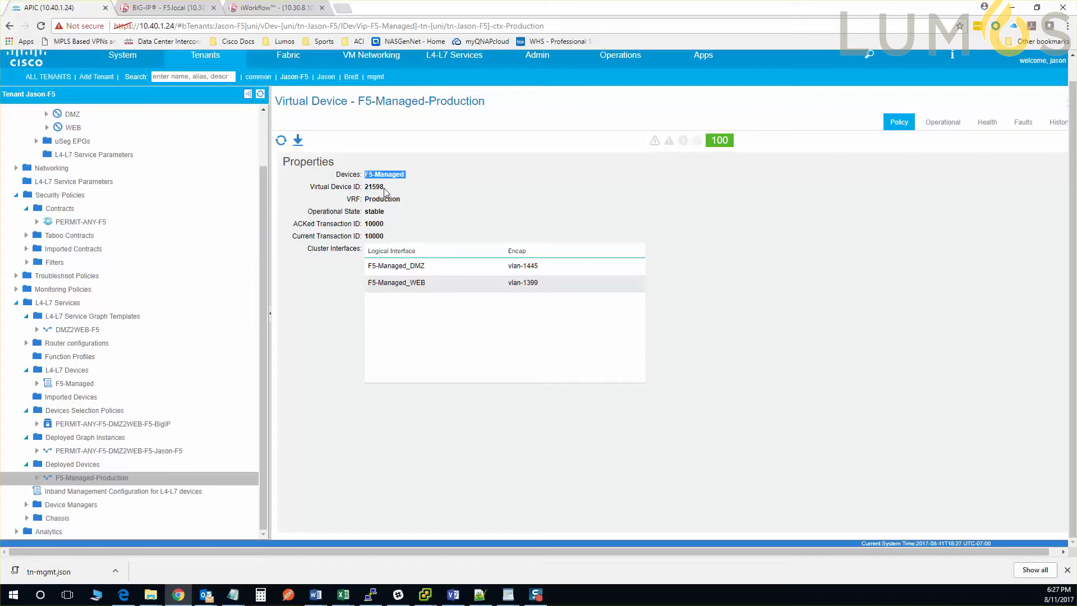
# Widen Jason-F5's VM Properties to read adapter port groups DMZ-BD|DMZ and WEB-BD|WEB
pyautogui.moveTo(365, 186); pyautogui.dragTo(381, 189)
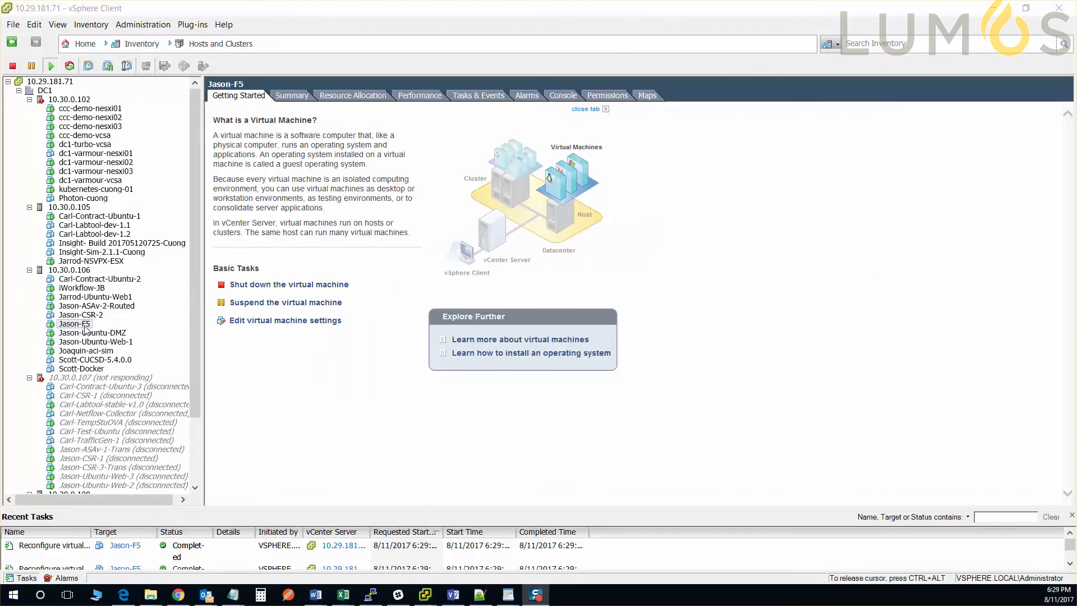
pyautogui.click(283, 324)
pyautogui.click(283, 323)
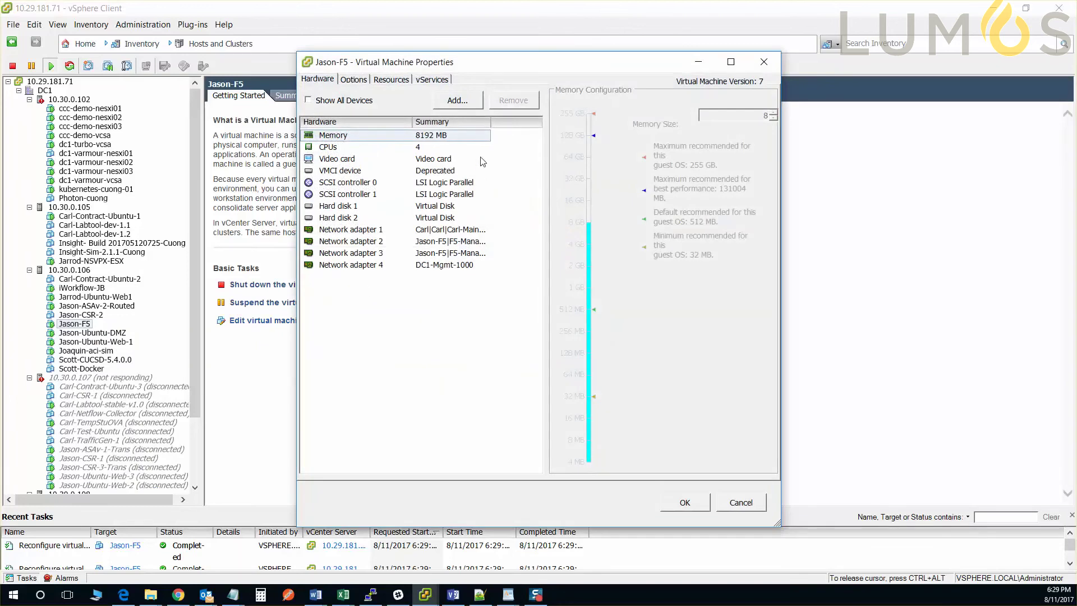
pyautogui.moveTo(490, 121); pyautogui.dragTo(535, 126)
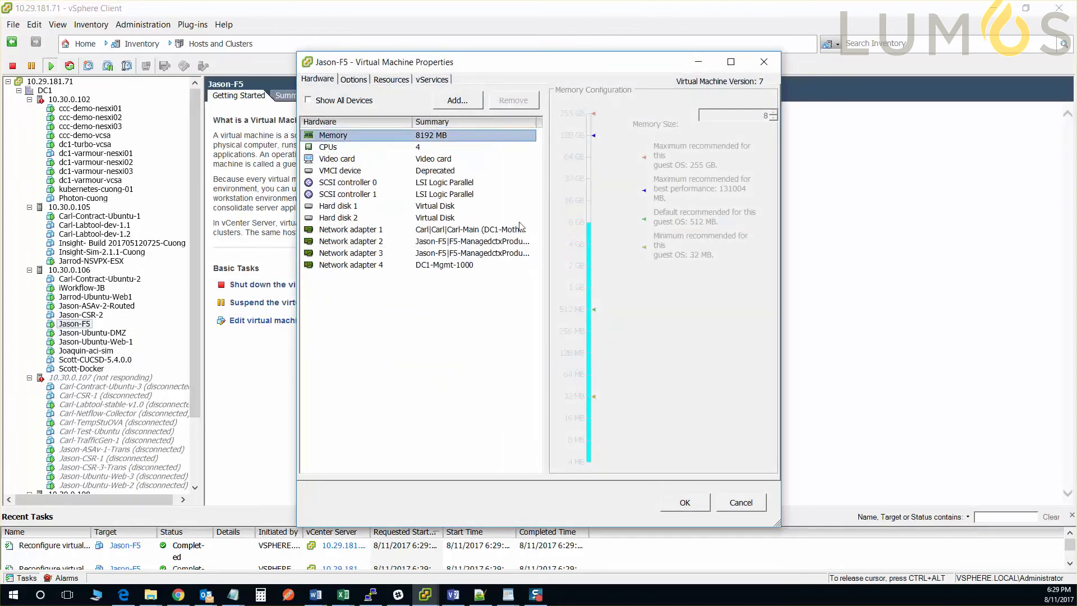
pyautogui.moveTo(298, 379); pyautogui.dragTo(134, 373)
pyautogui.moveTo(374, 125); pyautogui.dragTo(465, 125)
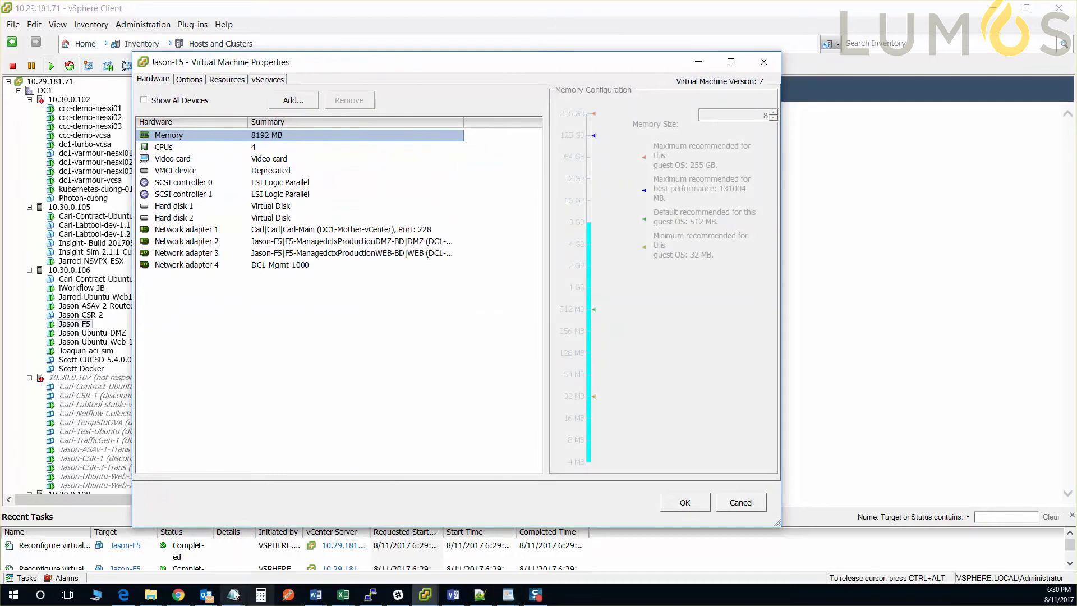
# Inspect BIG-IP's virtual server, pool list and nodes 192.168.1.10 and 192.168.1.11
pyautogui.click(178, 596)
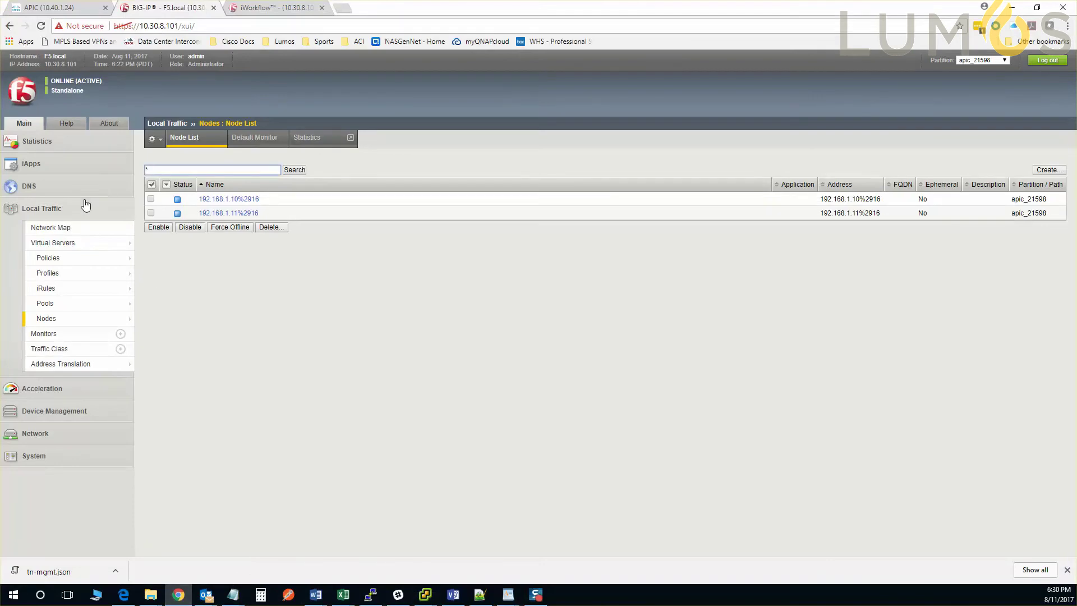
pyautogui.click(64, 242)
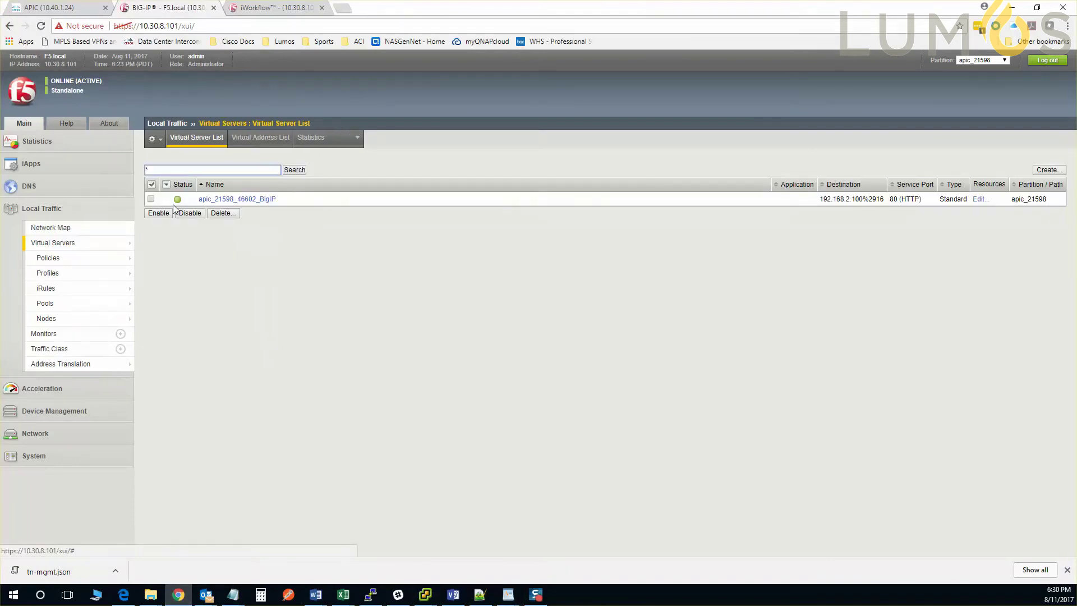
pyautogui.moveTo(90, 308)
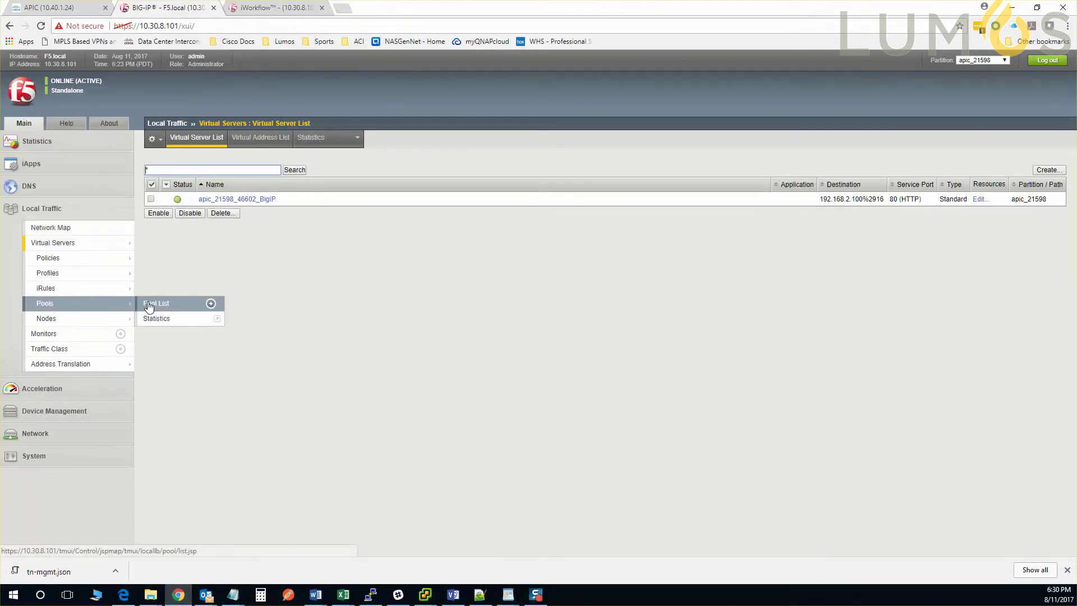
pyautogui.click(150, 303)
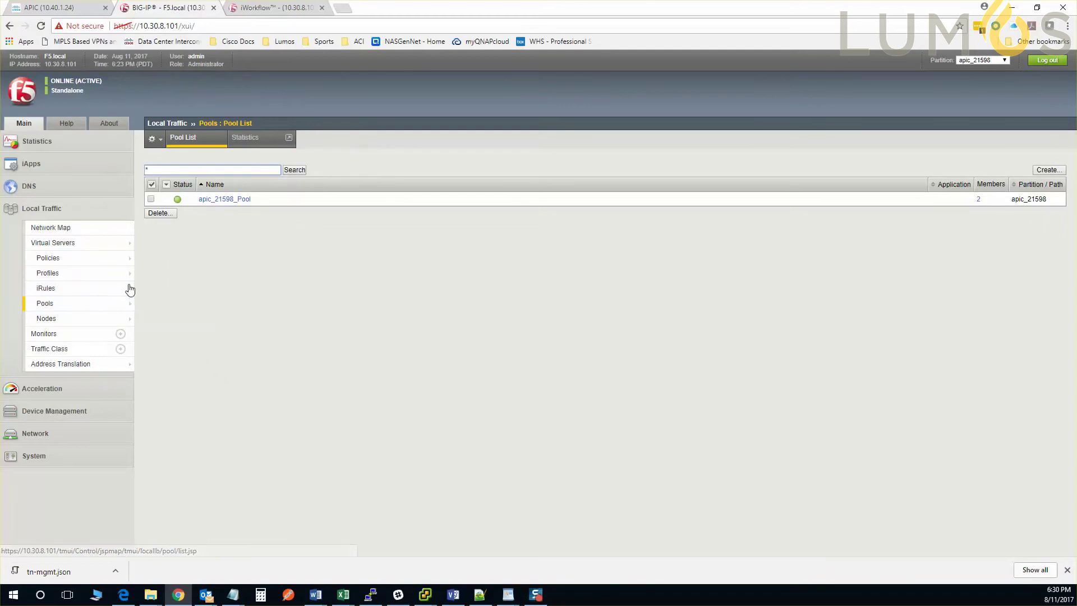
pyautogui.click(89, 319)
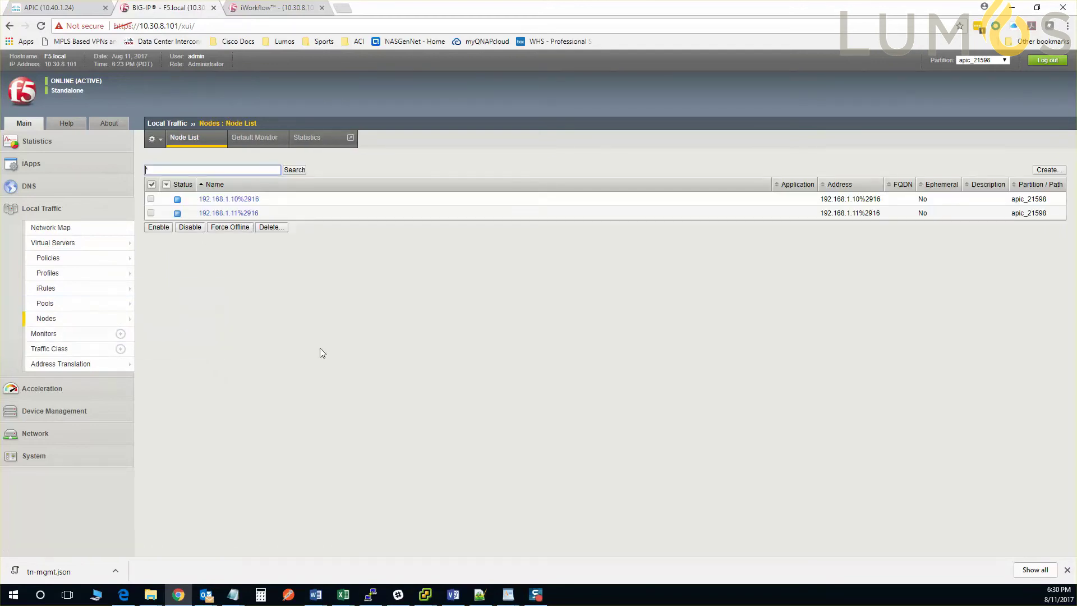
# Return to APIC's F5-Managed-Production device page (ID 21598), then bring vSphere Client forward
pyautogui.click(62, 8)
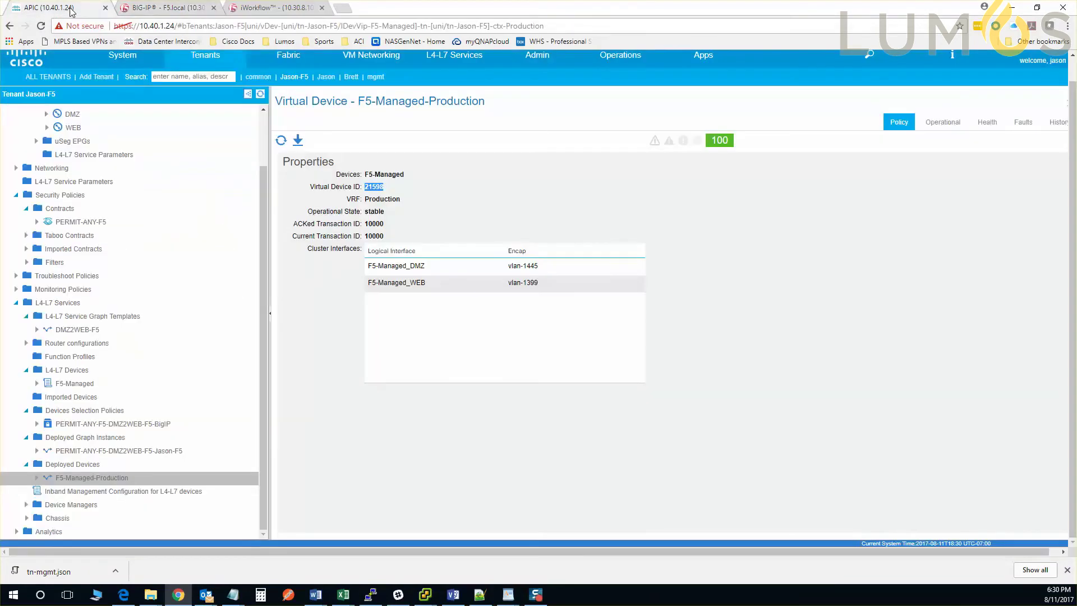
pyautogui.scroll(2, 106, 355)
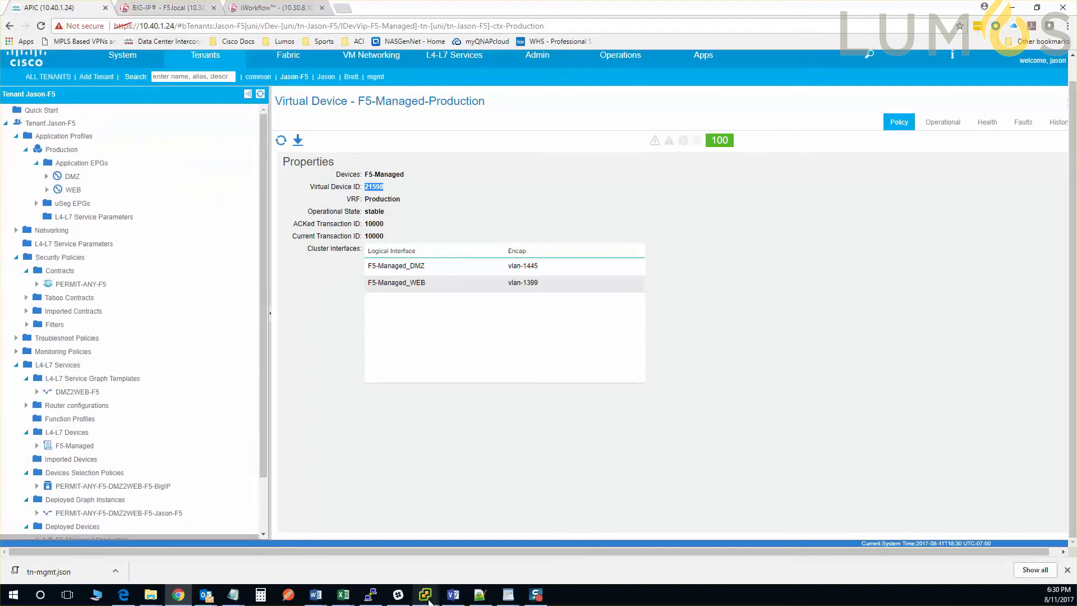
pyautogui.moveTo(428, 600)
pyautogui.click(438, 569)
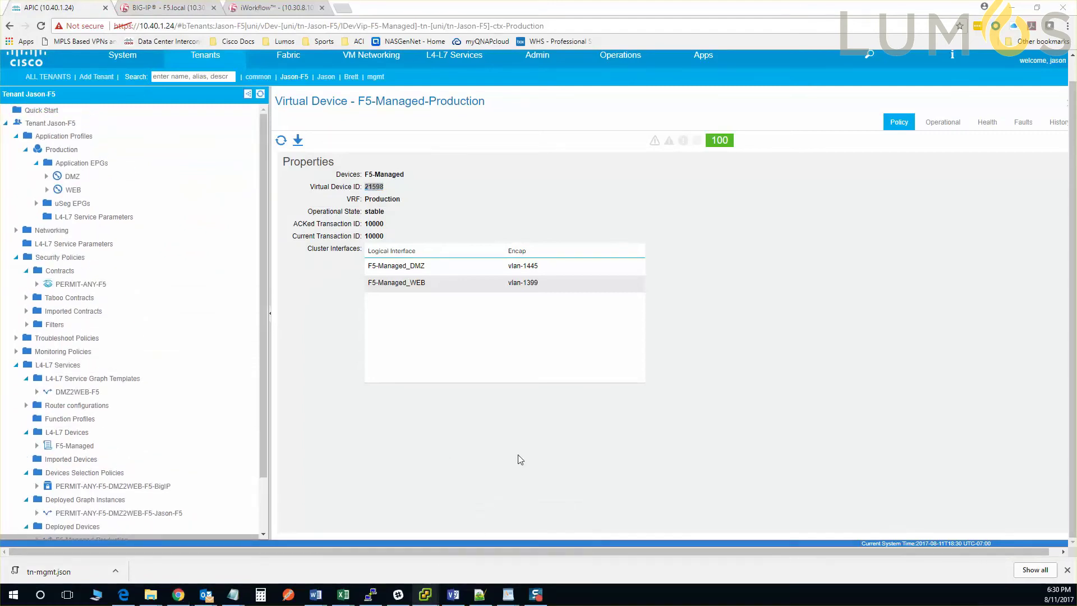
pyautogui.moveTo(430, 600)
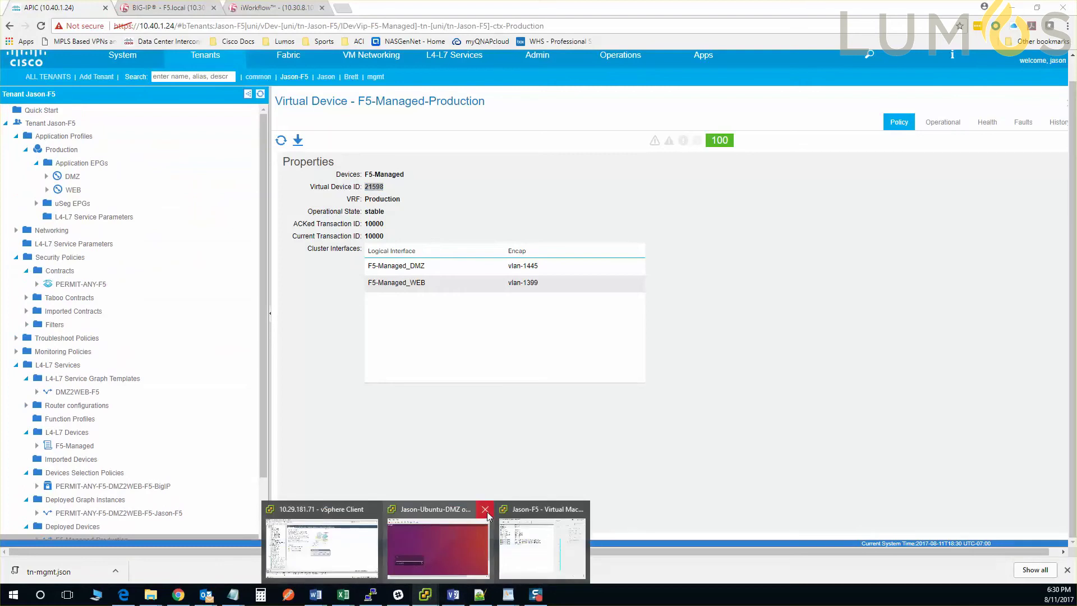
pyautogui.moveTo(438, 547)
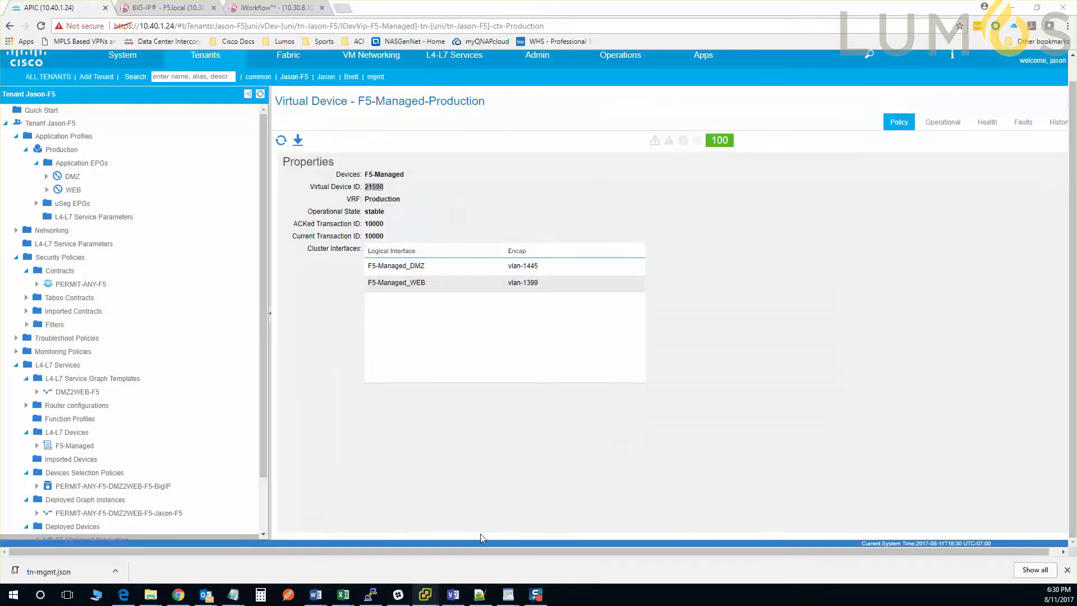
pyautogui.moveTo(489, 510)
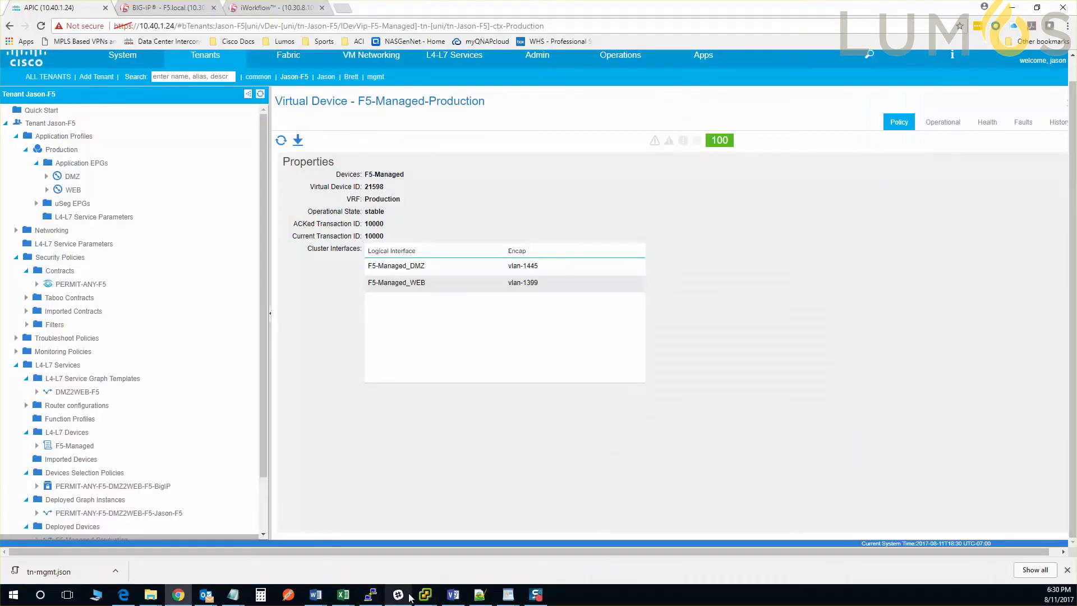
# Close VM Properties and unlock the Jason-Ubuntu-DMZ console with the account password
pyautogui.click(355, 562)
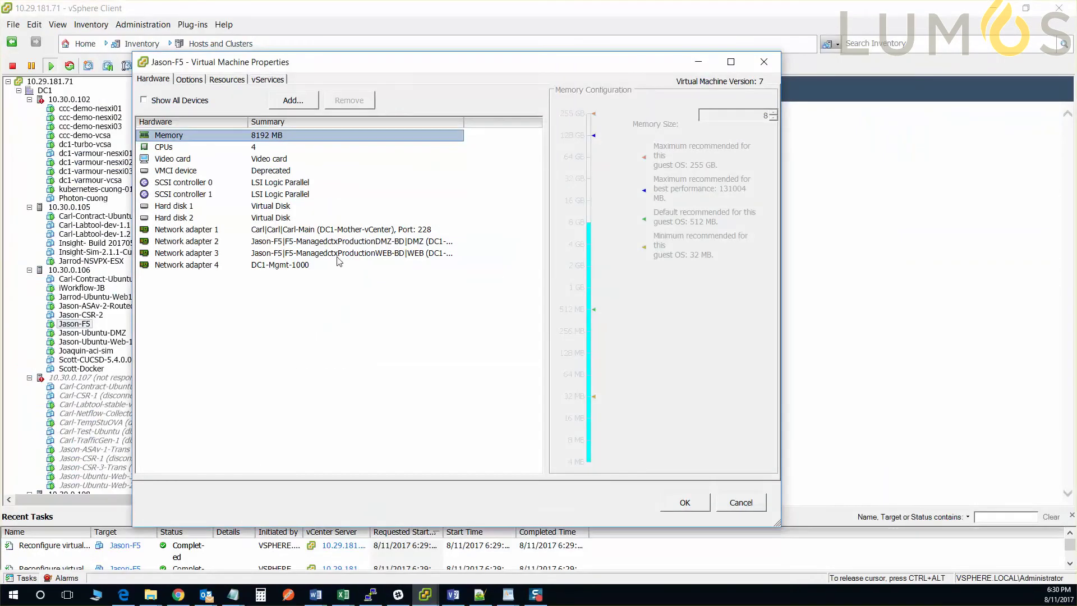
pyautogui.click(764, 62)
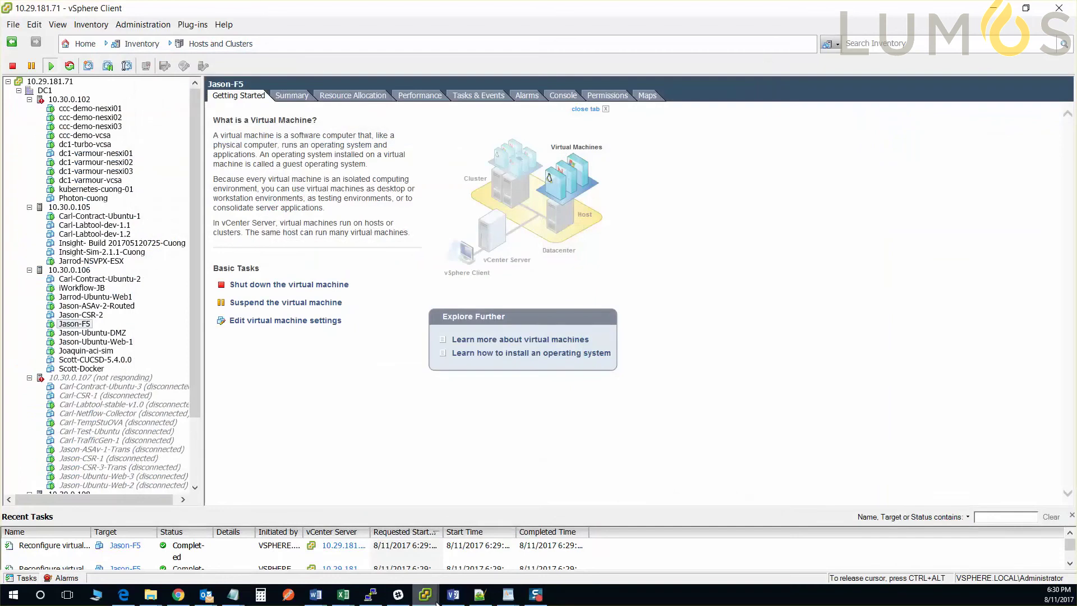
pyautogui.moveTo(437, 601)
pyautogui.click(480, 538)
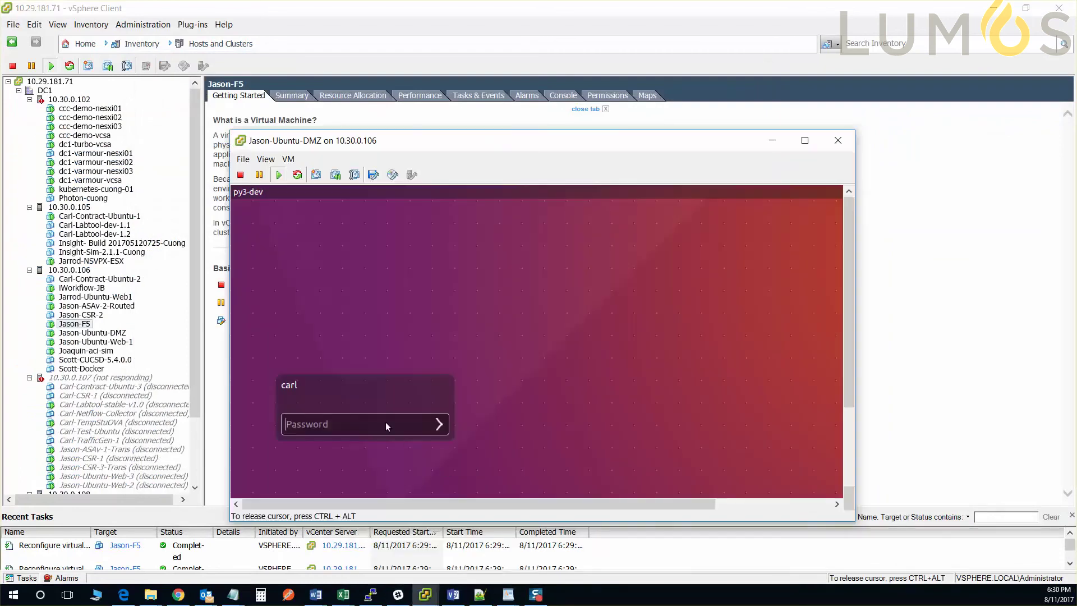
pyautogui.write('********')
pyautogui.press('Return')
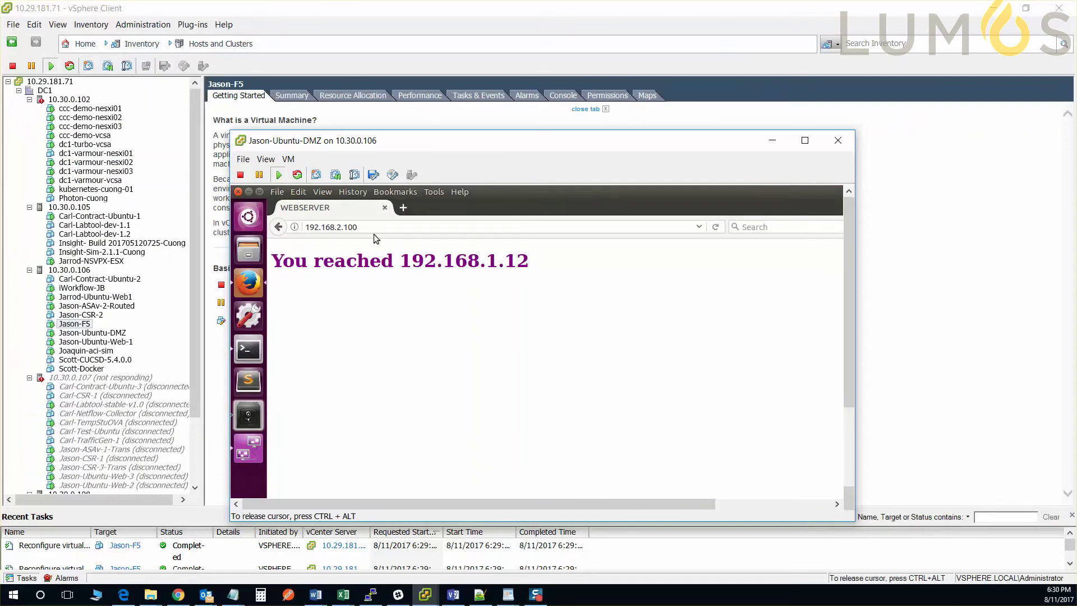
# Reload the 192.168.2.100 page repeatedly to see replies from .10, .11 and .12
pyautogui.click(716, 229)
pyautogui.click(715, 229)
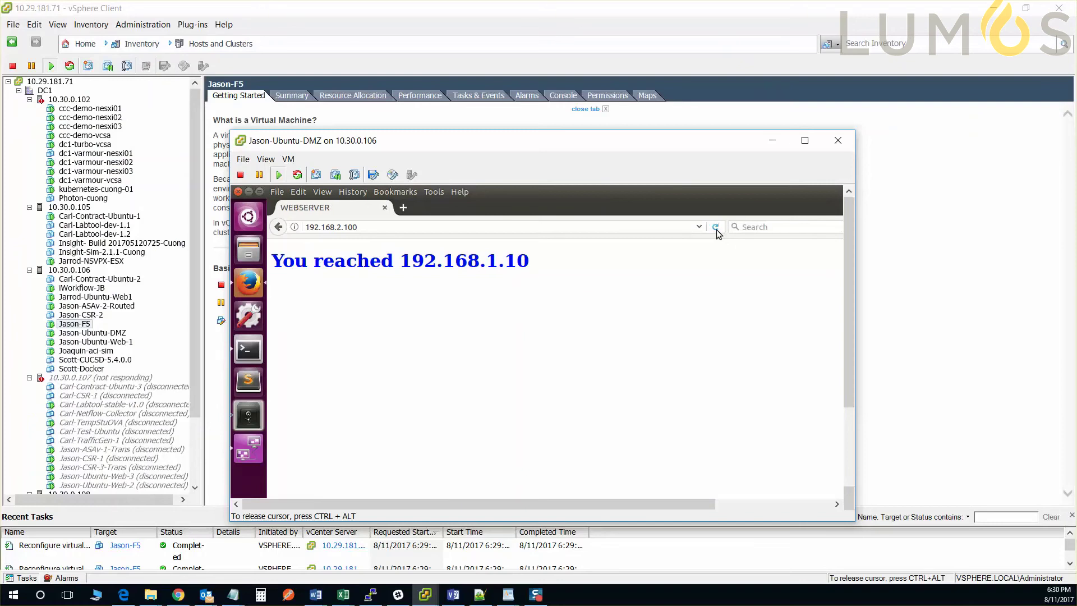
pyautogui.click(716, 228)
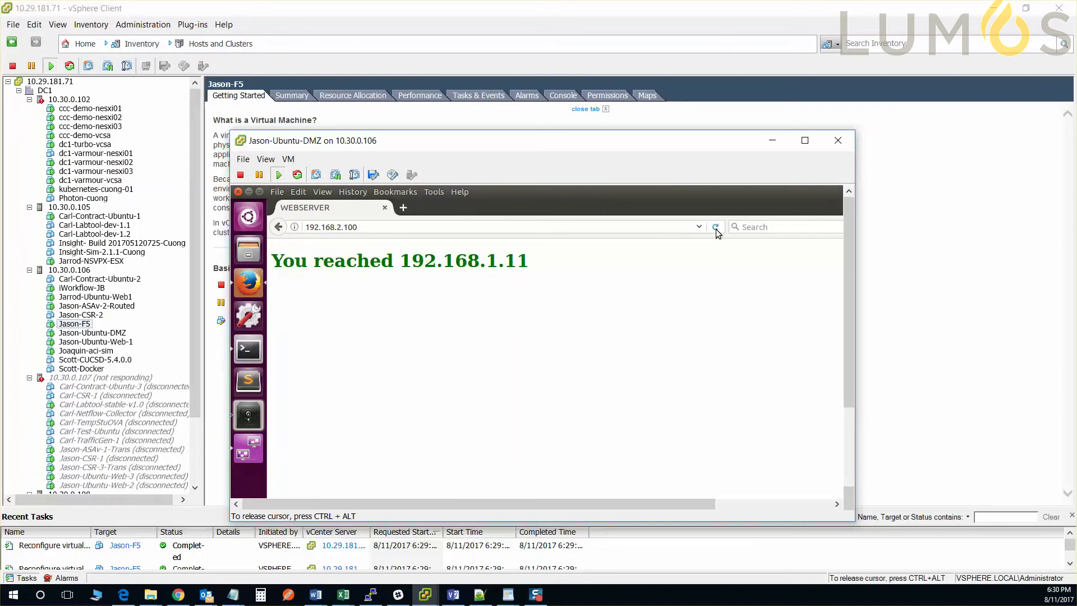
pyautogui.click(715, 227)
pyautogui.click(717, 230)
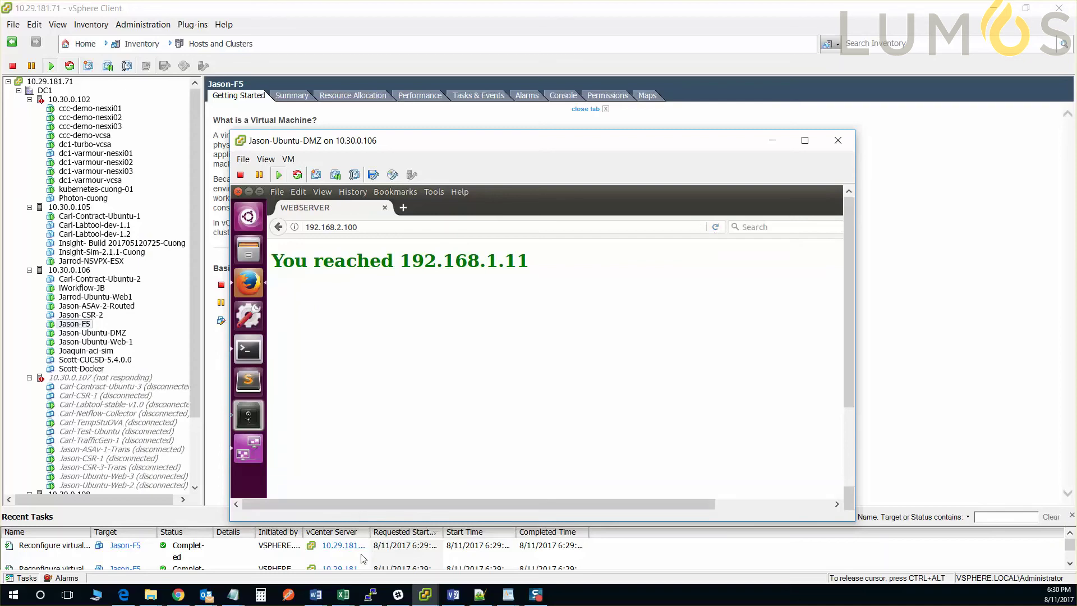
# In BIG-IP, open Statistics > Module Statistics > Local Traffic
pyautogui.click(179, 593)
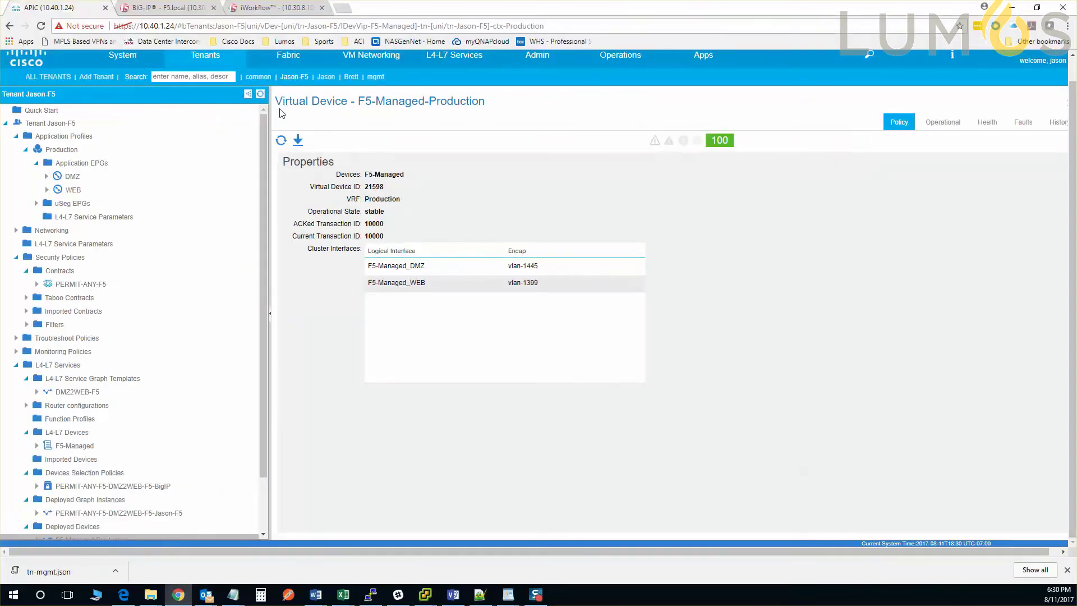
pyautogui.click(178, 7)
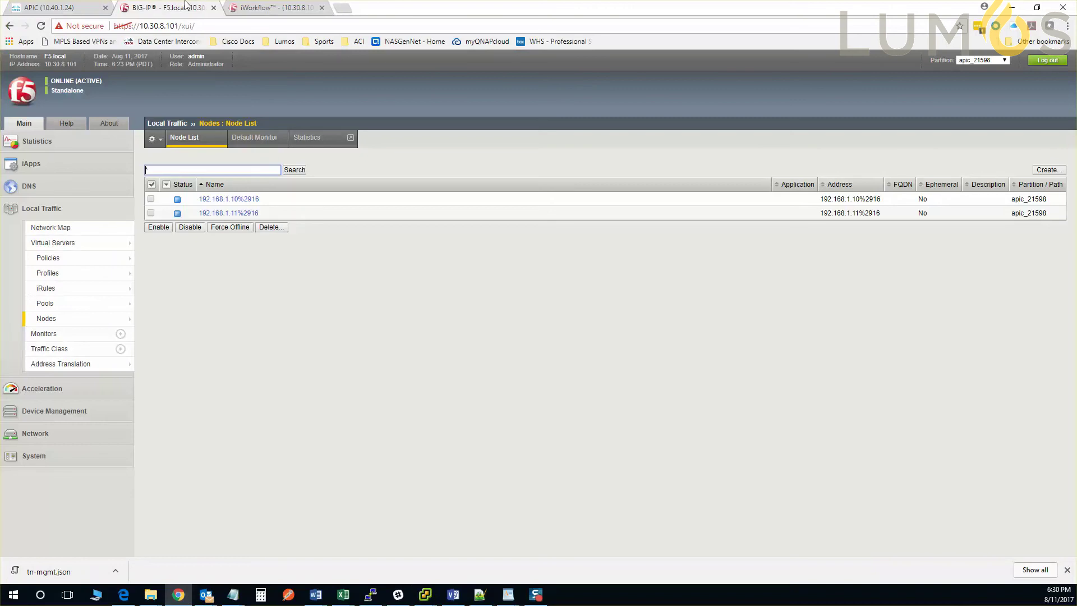
pyautogui.click(76, 143)
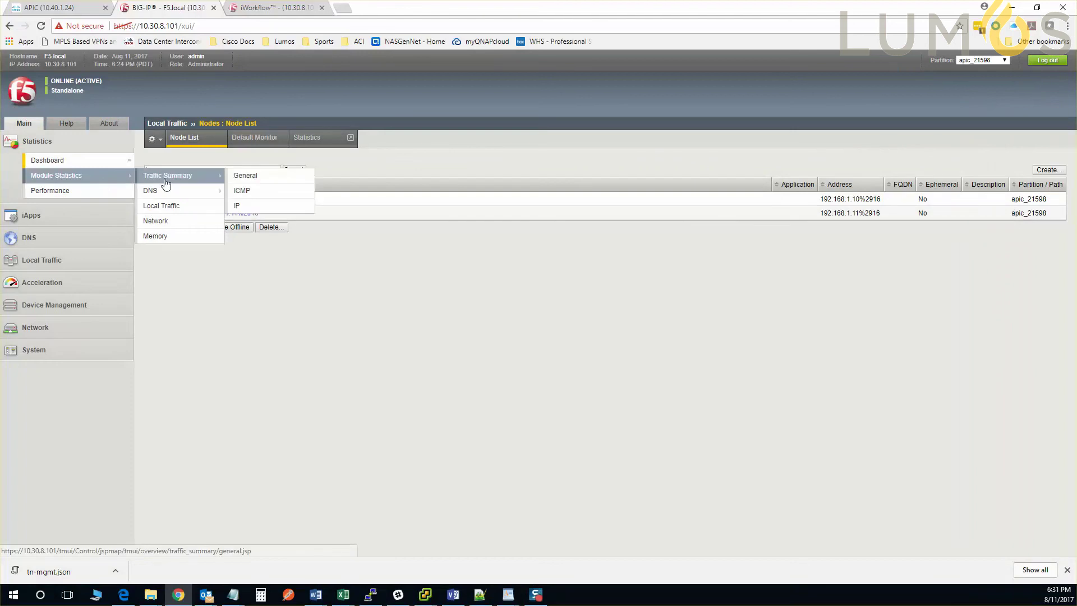
pyautogui.click(167, 183)
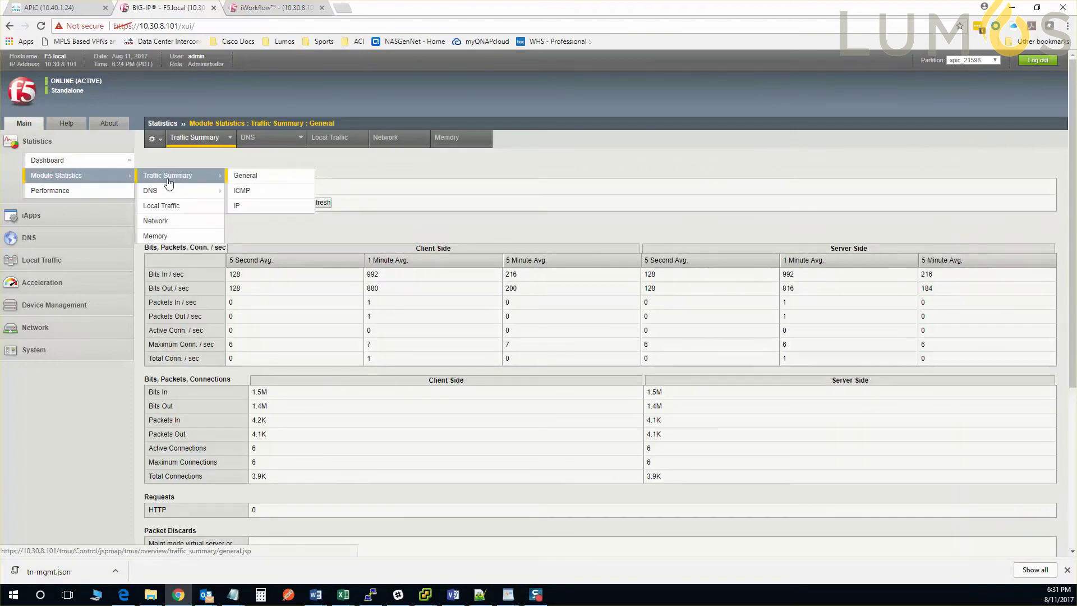
pyautogui.click(166, 205)
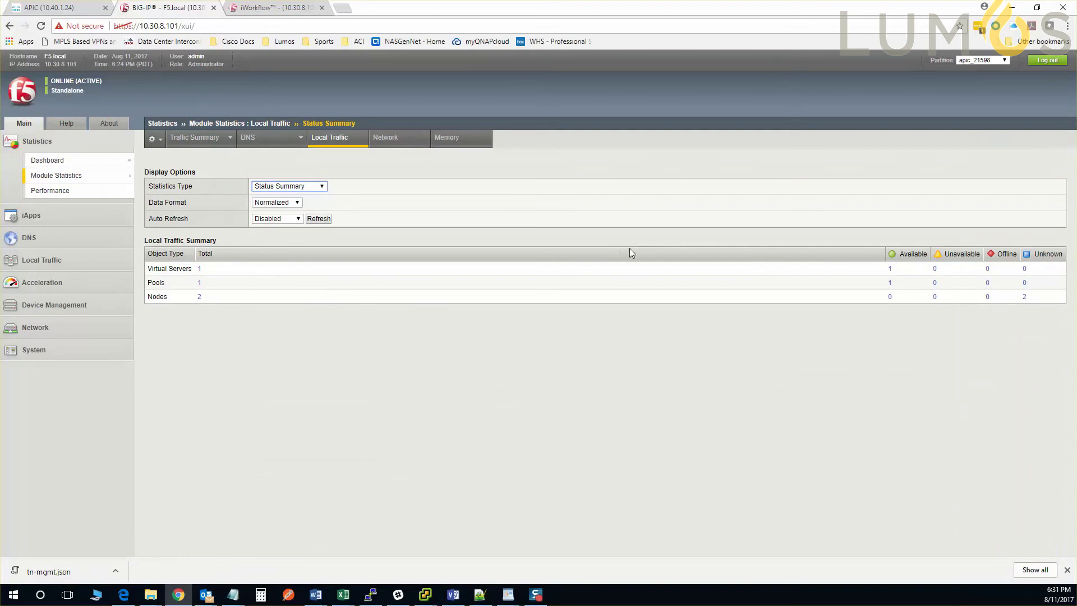
# View Virtual Servers then Pools statistics, then return to the APIC tab
pyautogui.click(305, 188)
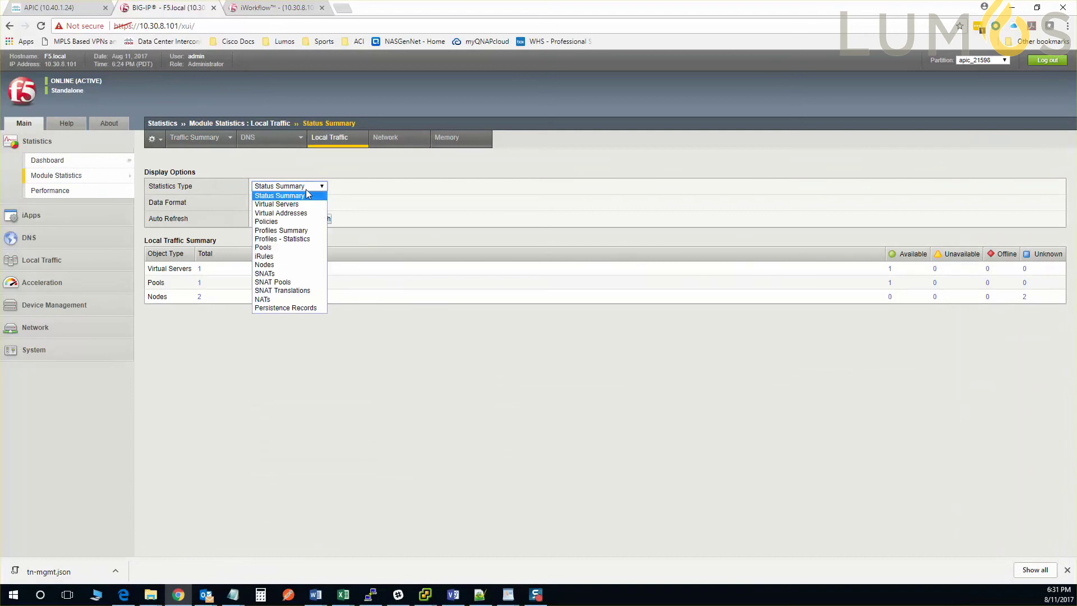
pyautogui.click(303, 206)
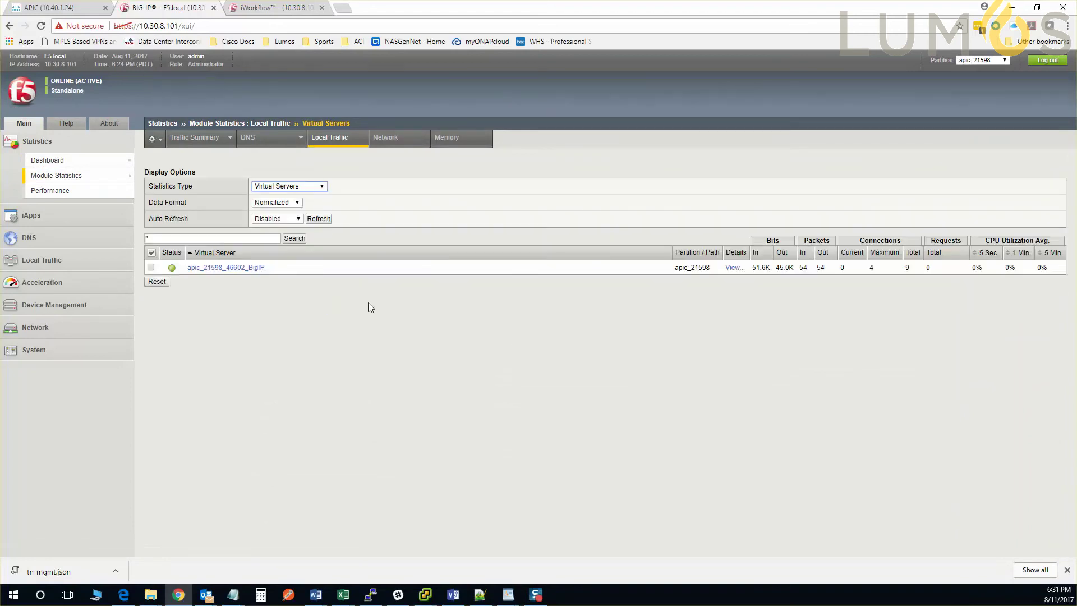
pyautogui.click(310, 190)
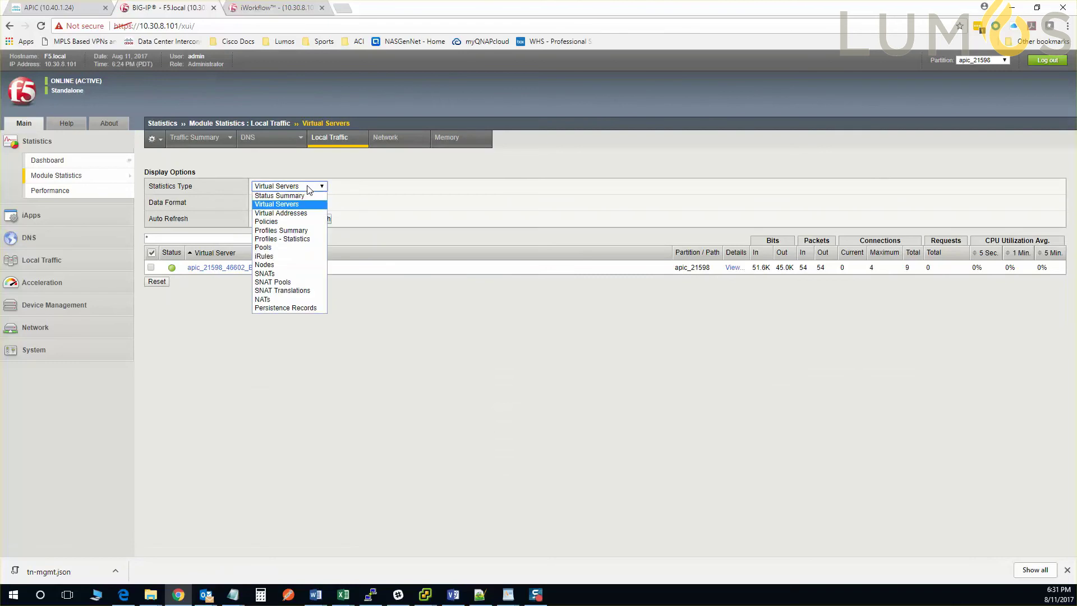
pyautogui.click(302, 250)
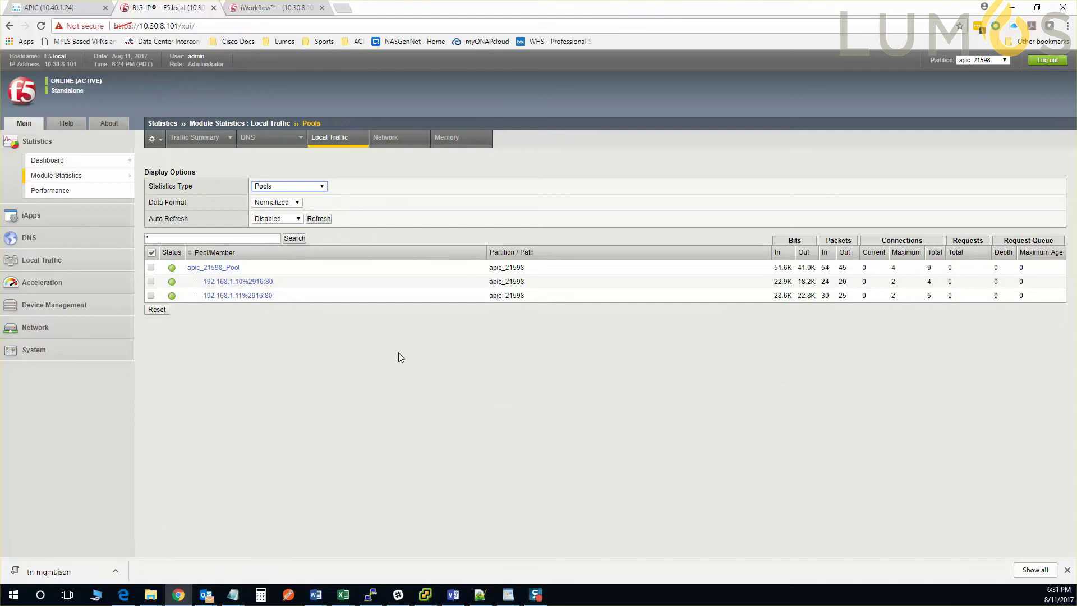
pyautogui.click(45, 12)
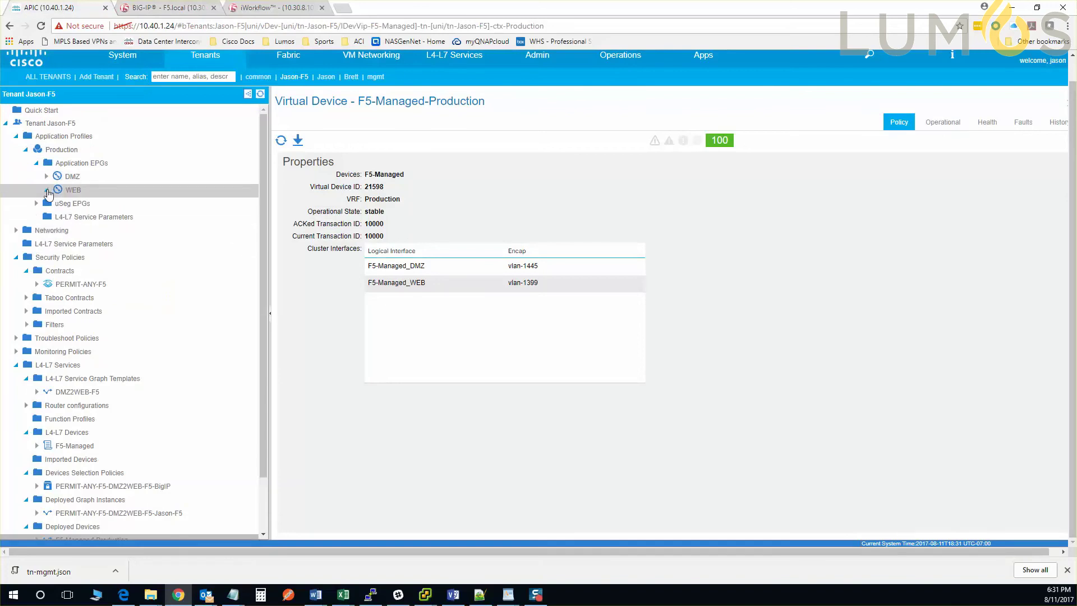
# Edit the WEB EPG's service parameters for contract PERMIT-ANY-F5, graph DMZ2WEB-F5, node BigIP
pyautogui.click(46, 191)
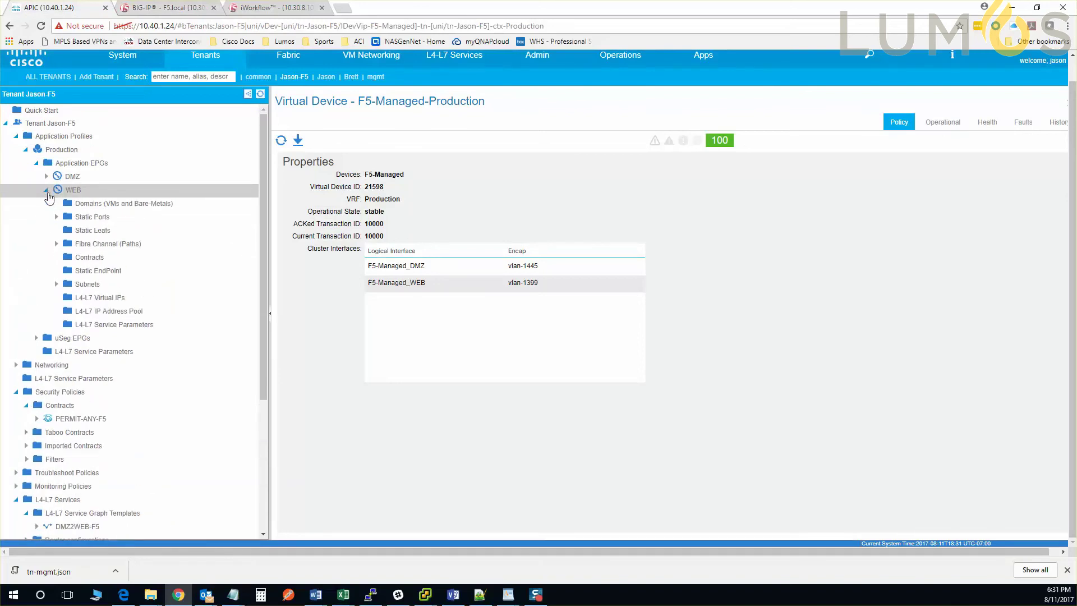
pyautogui.click(101, 325)
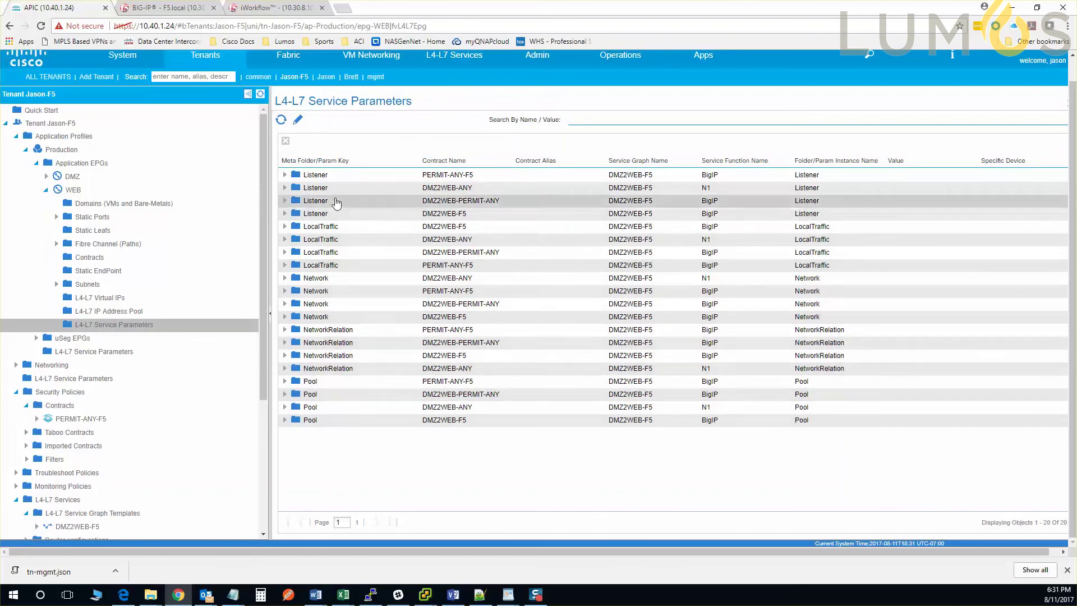
pyautogui.click(297, 120)
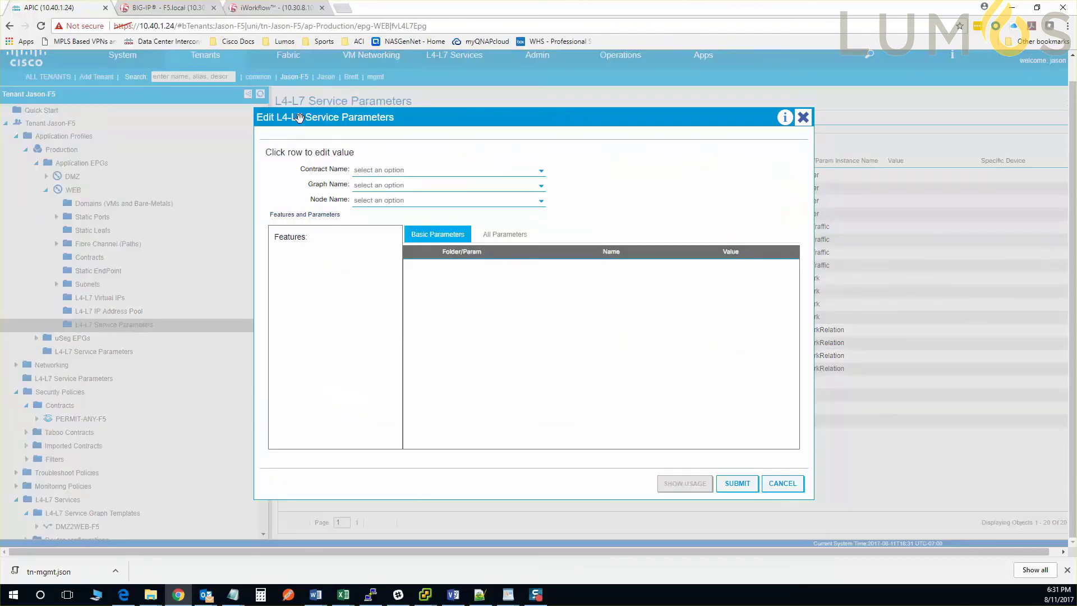
pyautogui.click(410, 183)
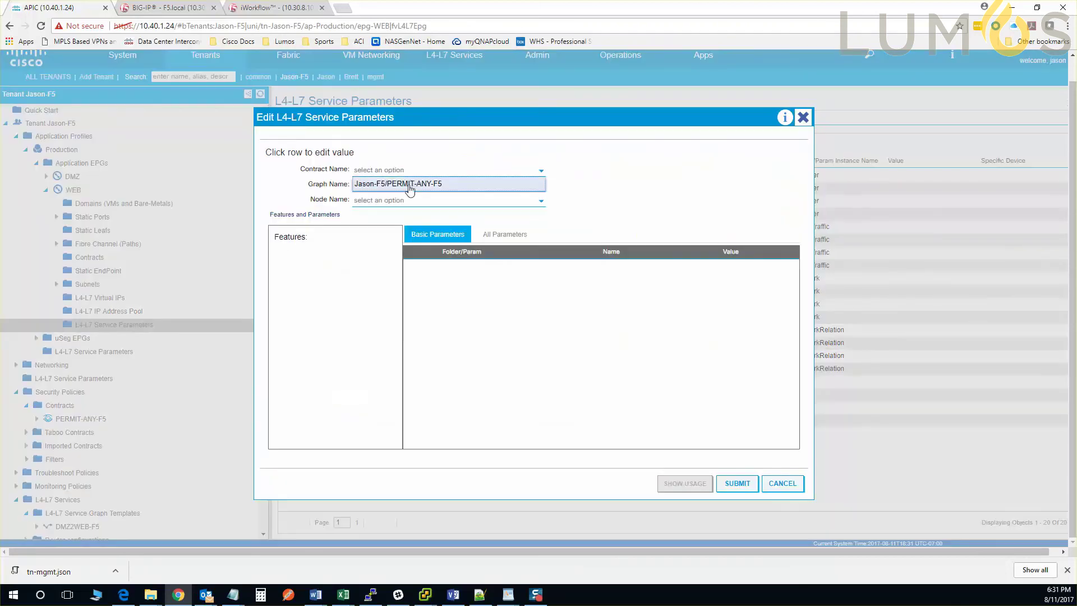
pyautogui.click(409, 187)
pyautogui.click(409, 187)
pyautogui.click(416, 200)
pyautogui.click(416, 202)
pyautogui.click(416, 215)
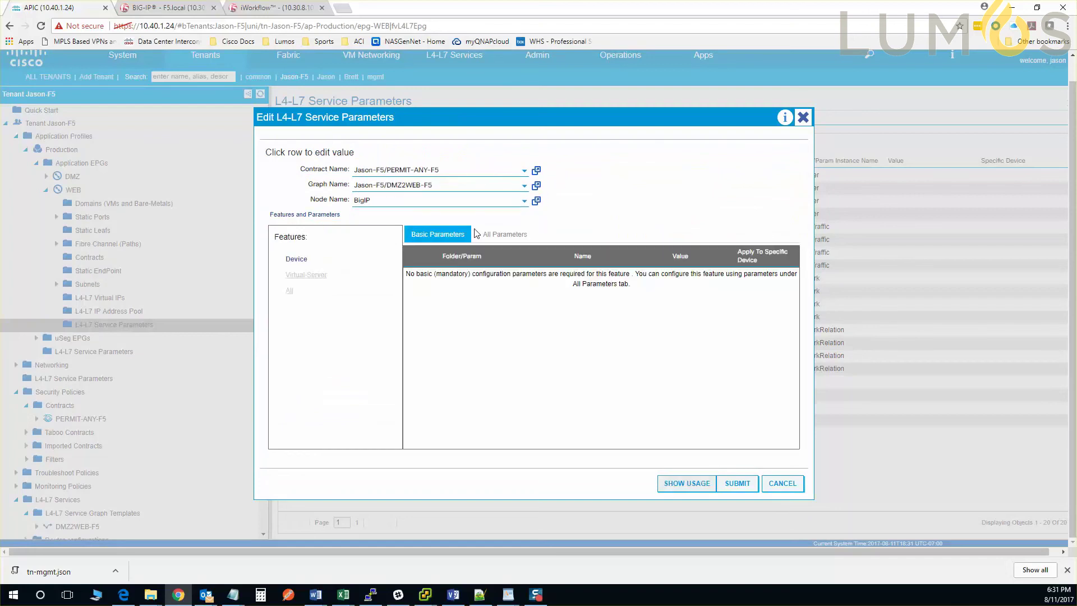
# Show all parameters and expand LocalTraffic > Pool to see WebServer1 and WebServer2
pyautogui.click(499, 235)
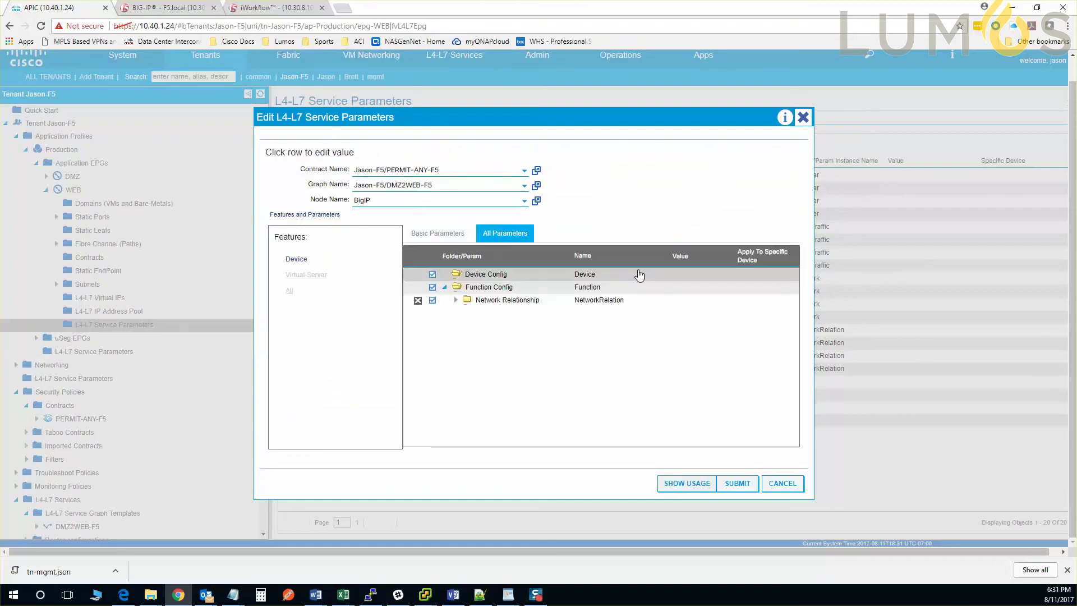
pyautogui.click(290, 290)
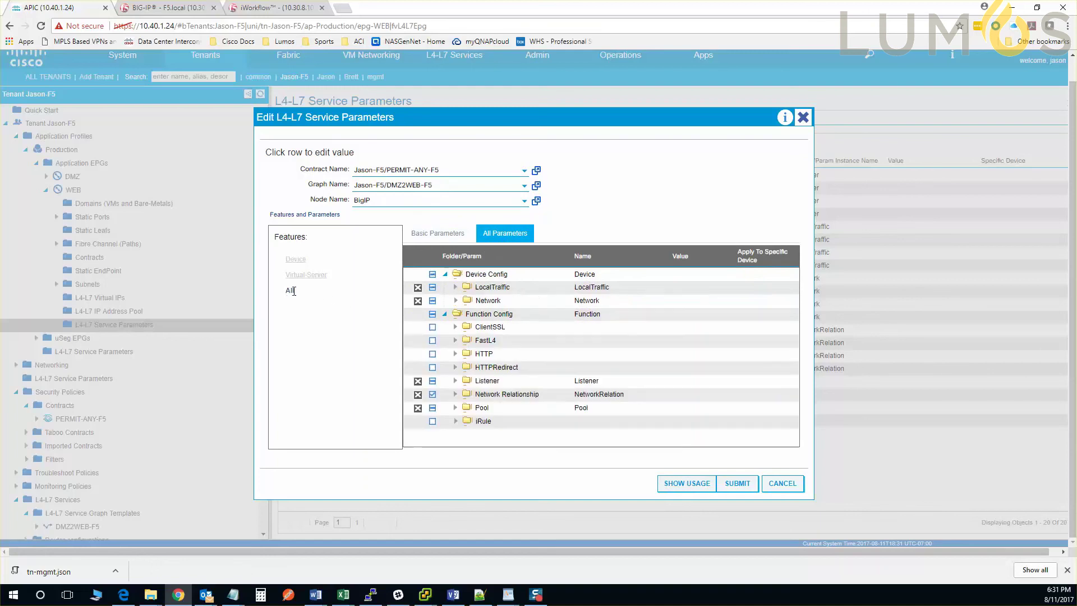
pyautogui.click(456, 287)
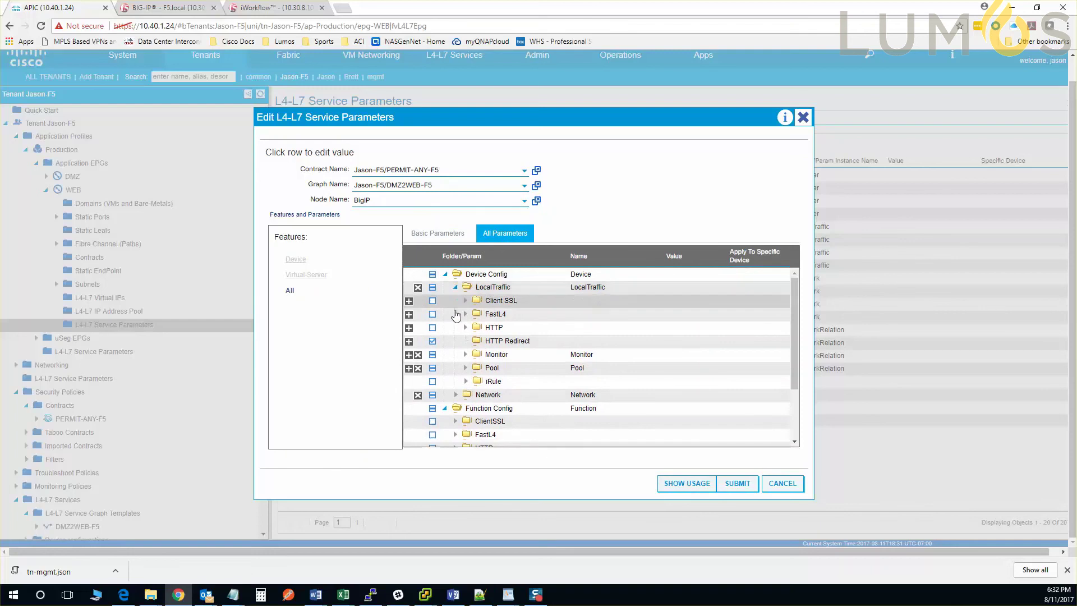
pyautogui.click(465, 368)
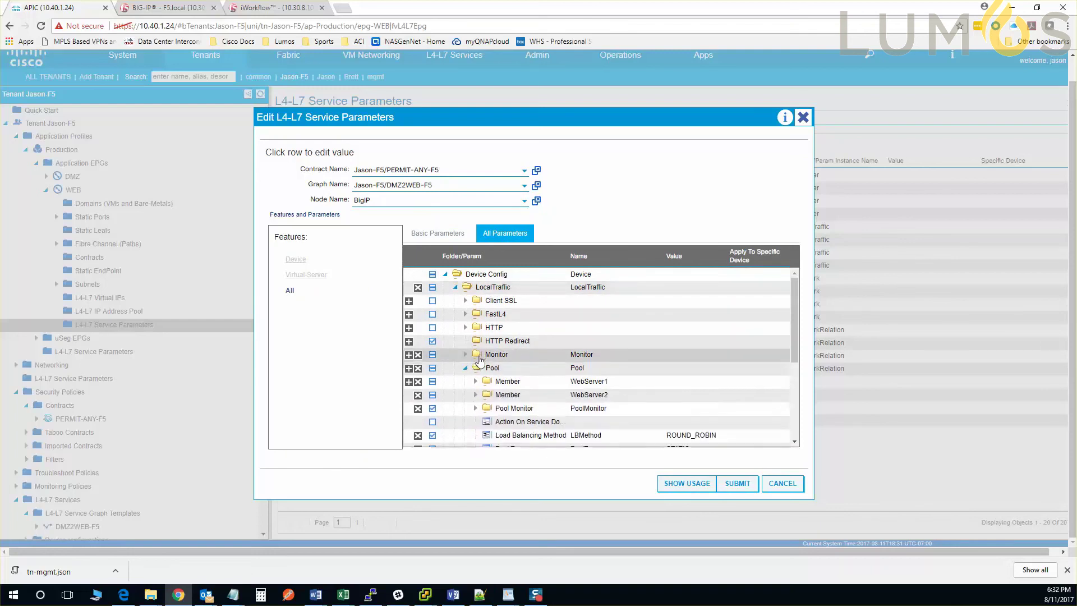
pyautogui.scroll(-1, 487, 360)
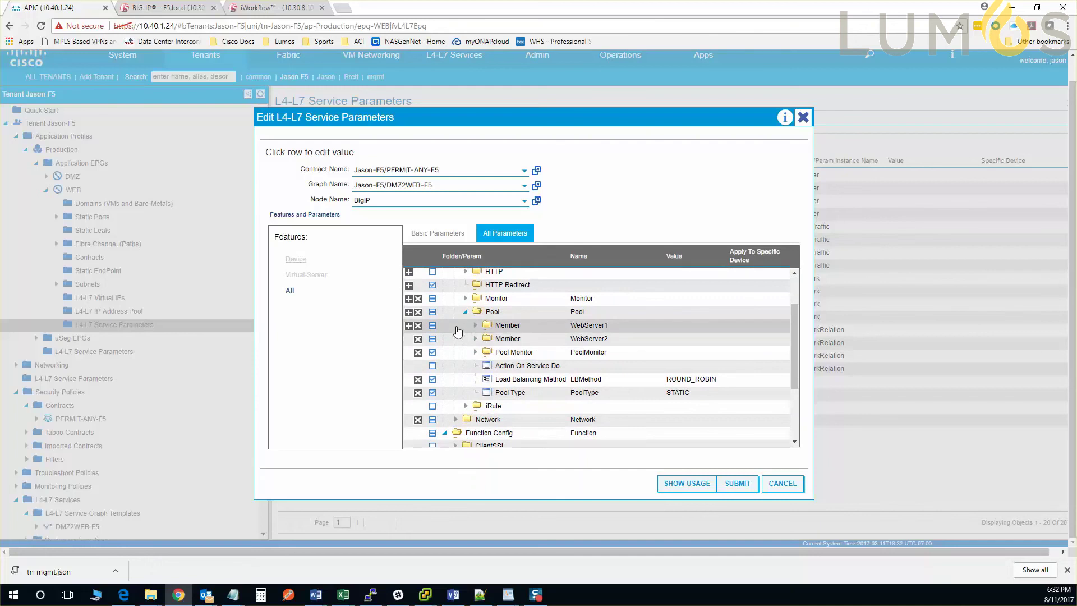
# Add a new pool member named WebServer3
pyautogui.click(409, 326)
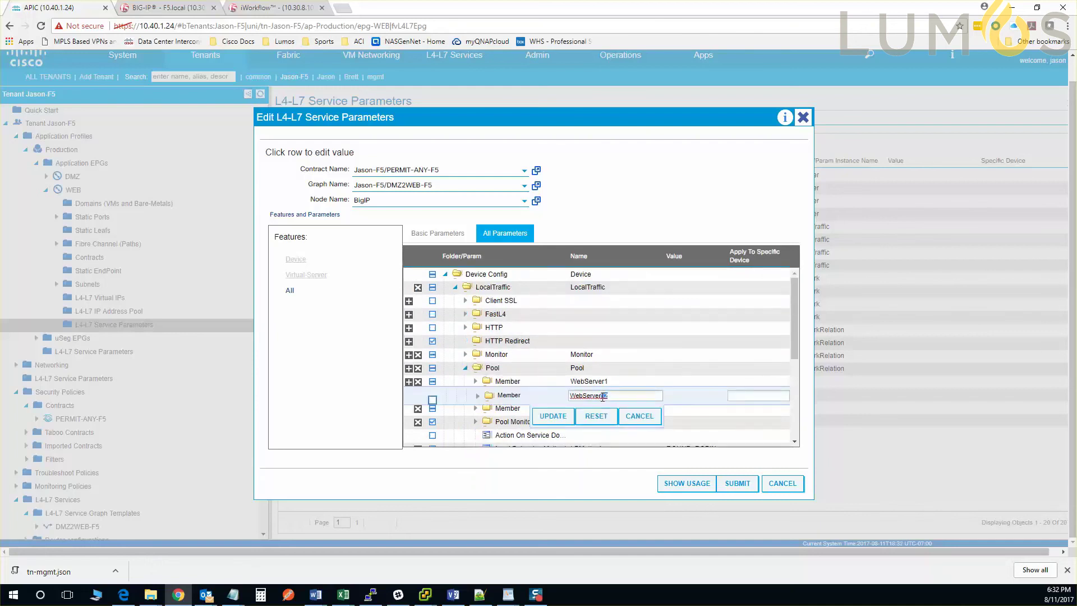
pyautogui.write('2')
pyautogui.click(553, 415)
pyautogui.click(476, 408)
pyautogui.scroll(-2, 561, 359)
# Give WebServer3 port 80 and IP 192.168.1.12, then submit the changes
pyautogui.click(560, 355)
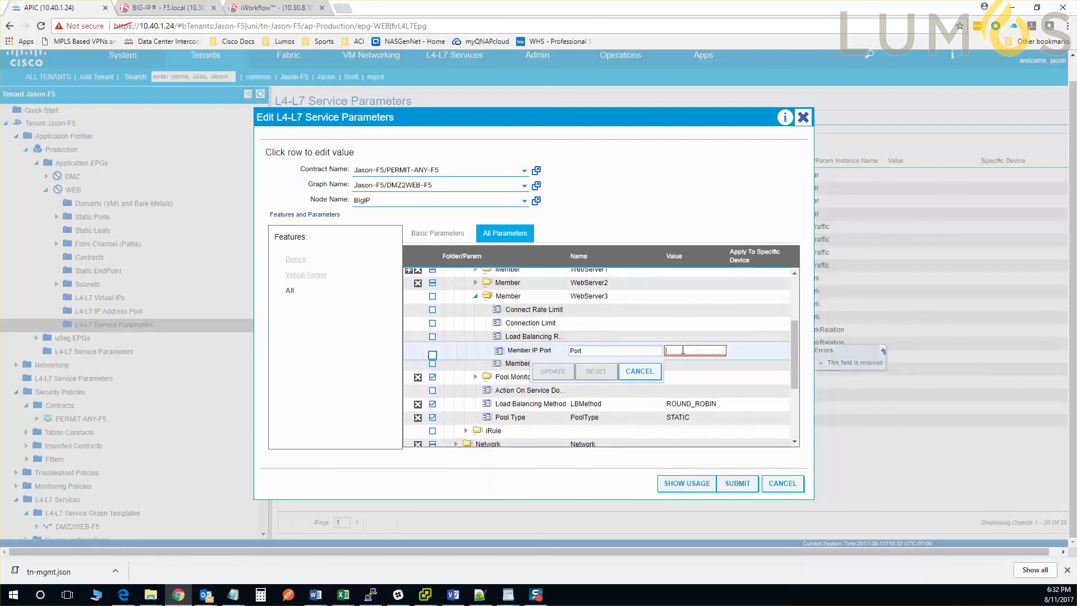
pyautogui.click(681, 350)
pyautogui.write('80')
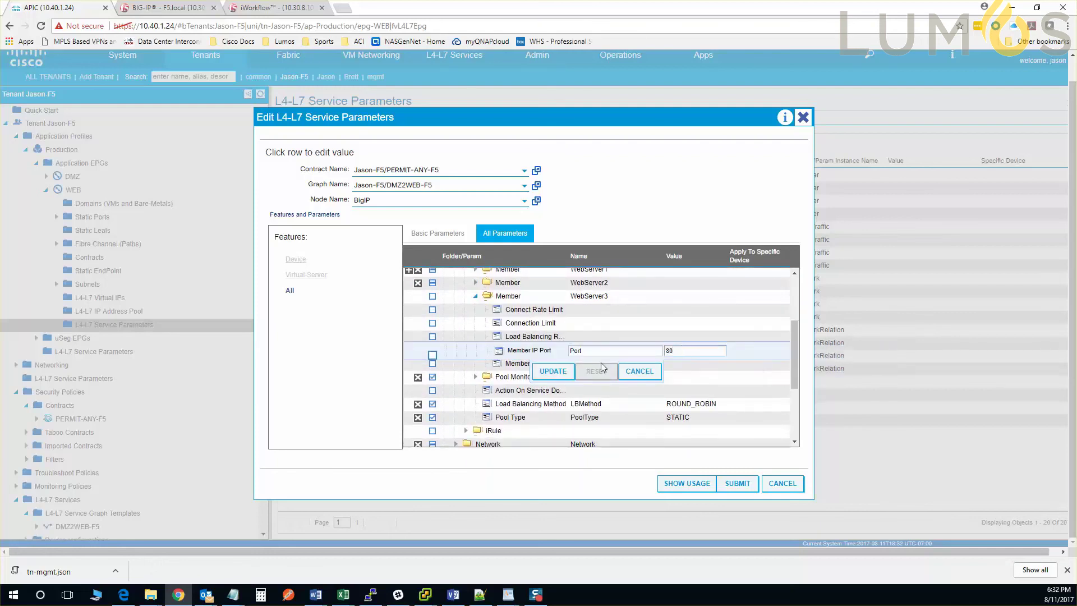
pyautogui.click(552, 370)
pyautogui.click(682, 364)
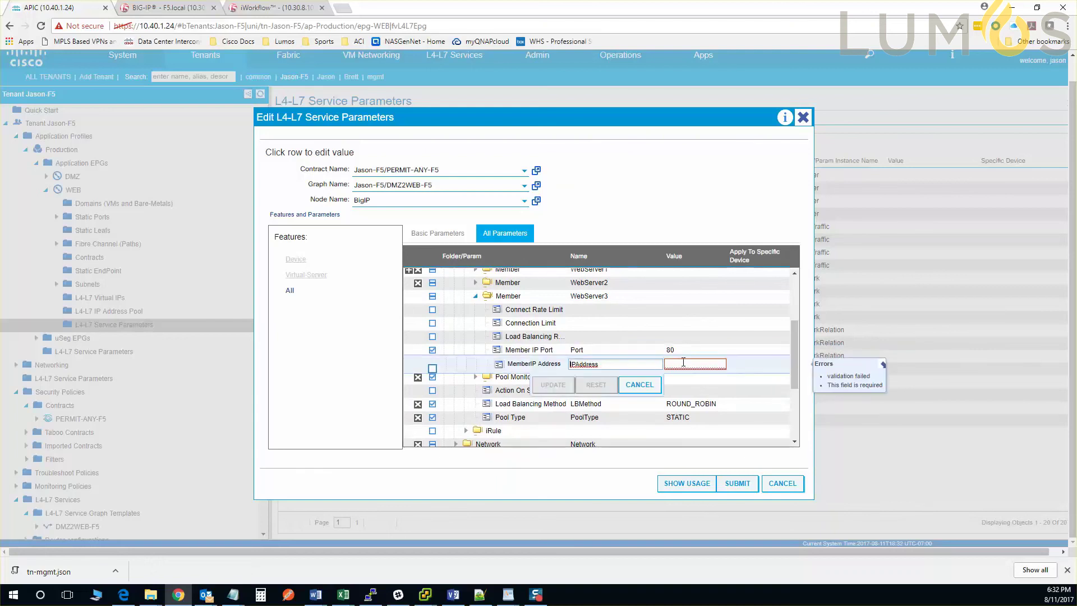
pyautogui.write('192.16')
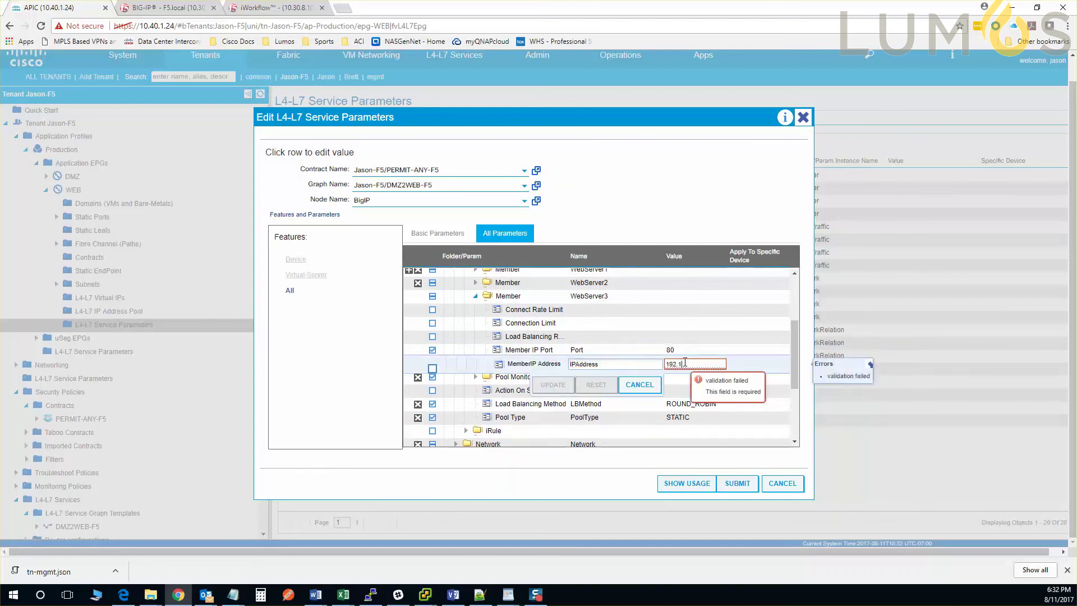
pyautogui.write('8.1.1')
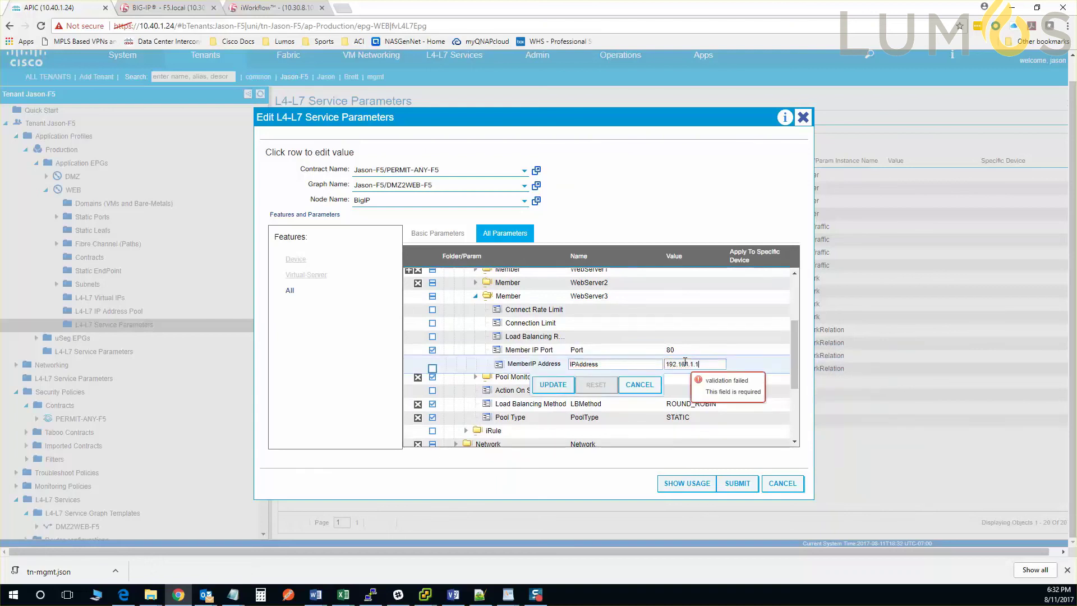
pyautogui.write('2')
pyautogui.click(553, 385)
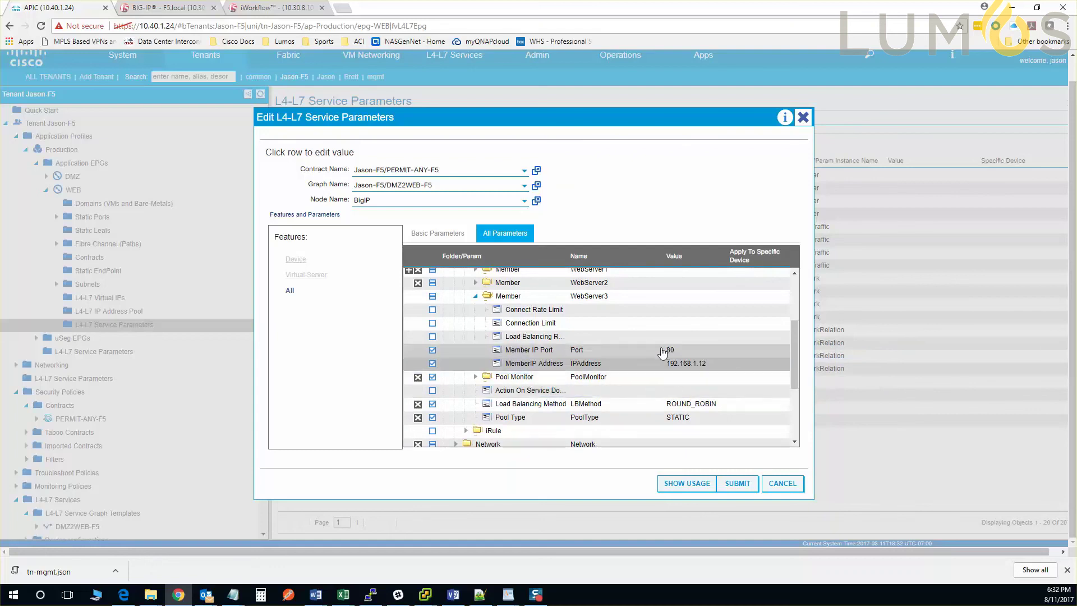
pyautogui.click(737, 483)
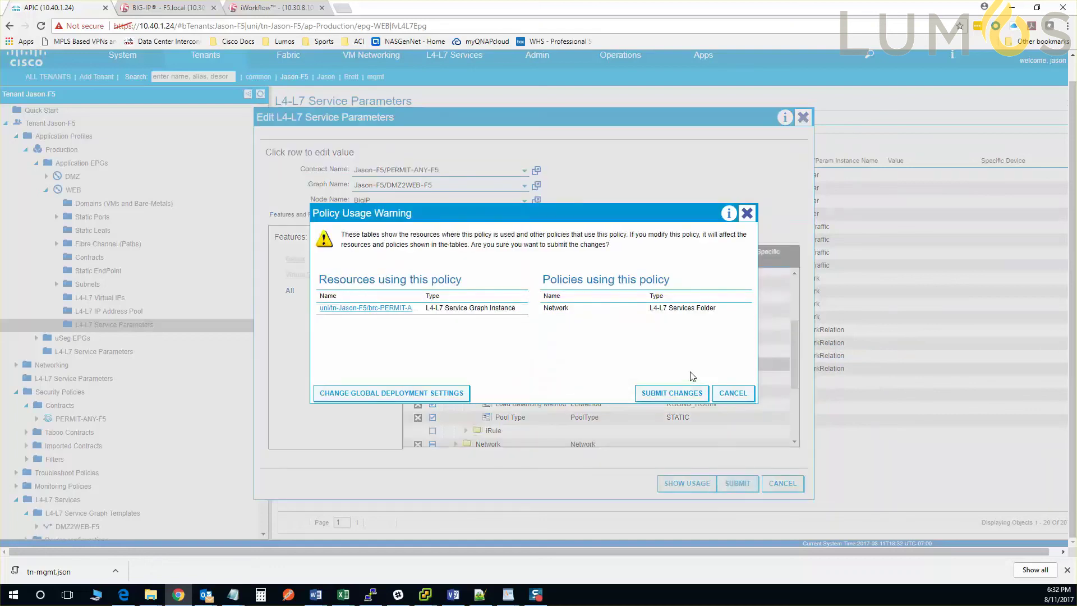
pyautogui.click(688, 392)
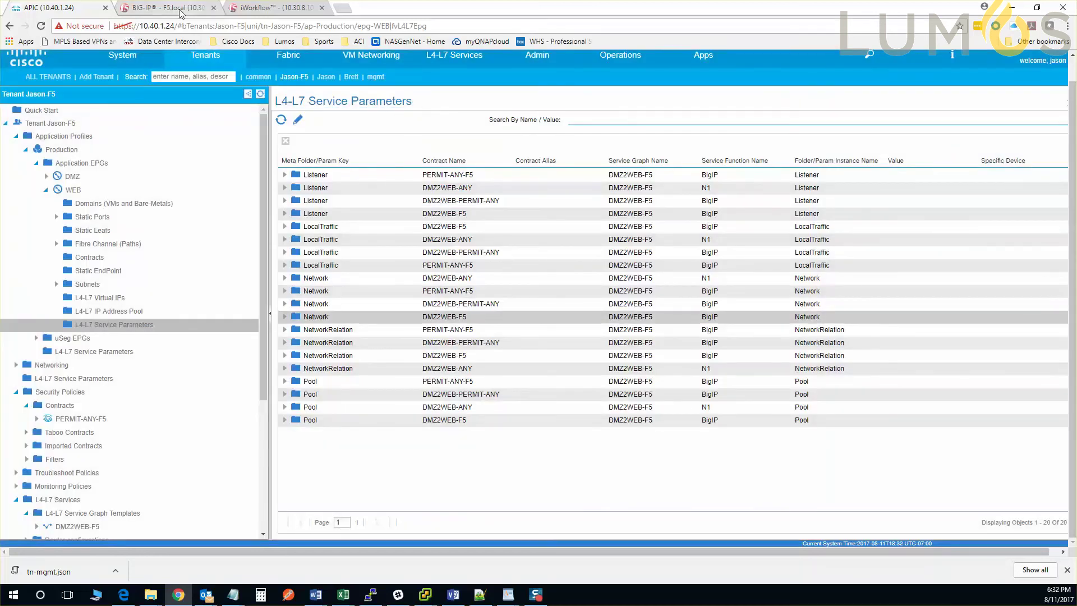
# Open BIG-IP's Local Traffic node list showing new node 192.168.1.12
pyautogui.click(181, 13)
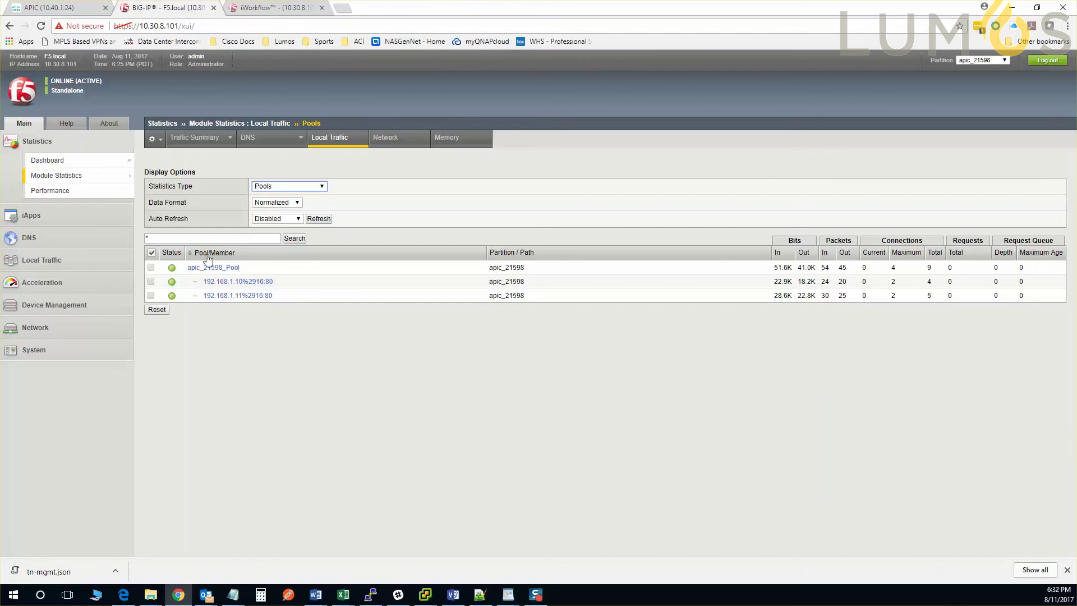
pyautogui.click(53, 261)
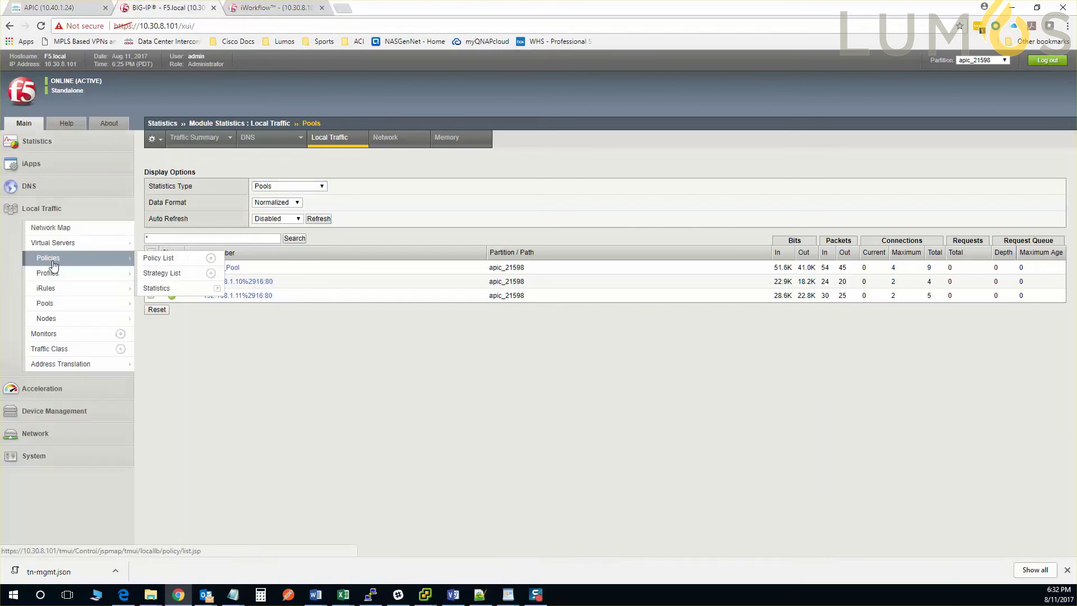
pyautogui.moveTo(96, 319)
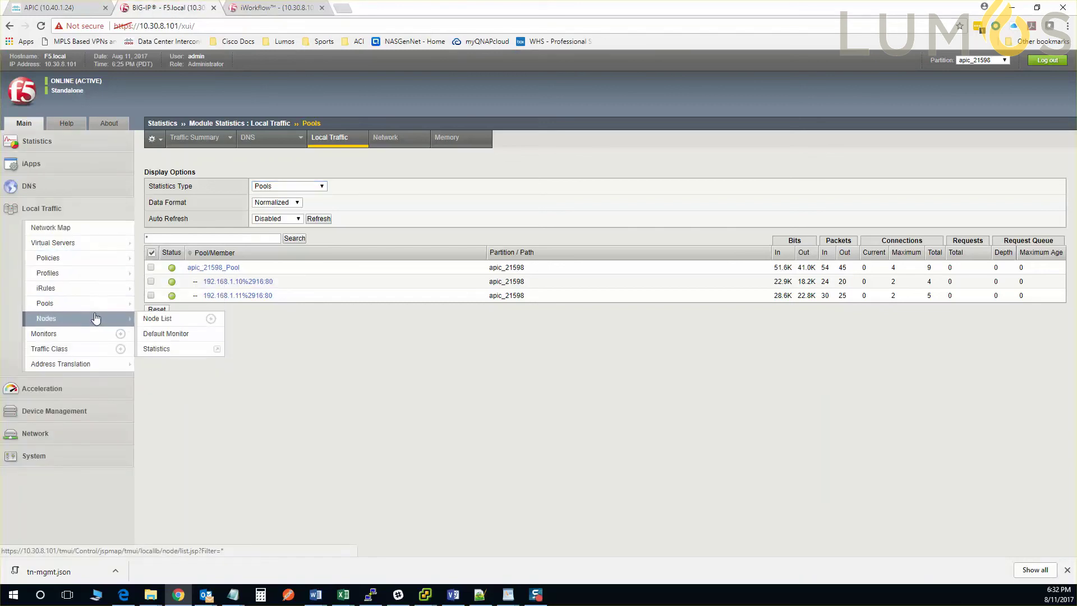
pyautogui.click(149, 320)
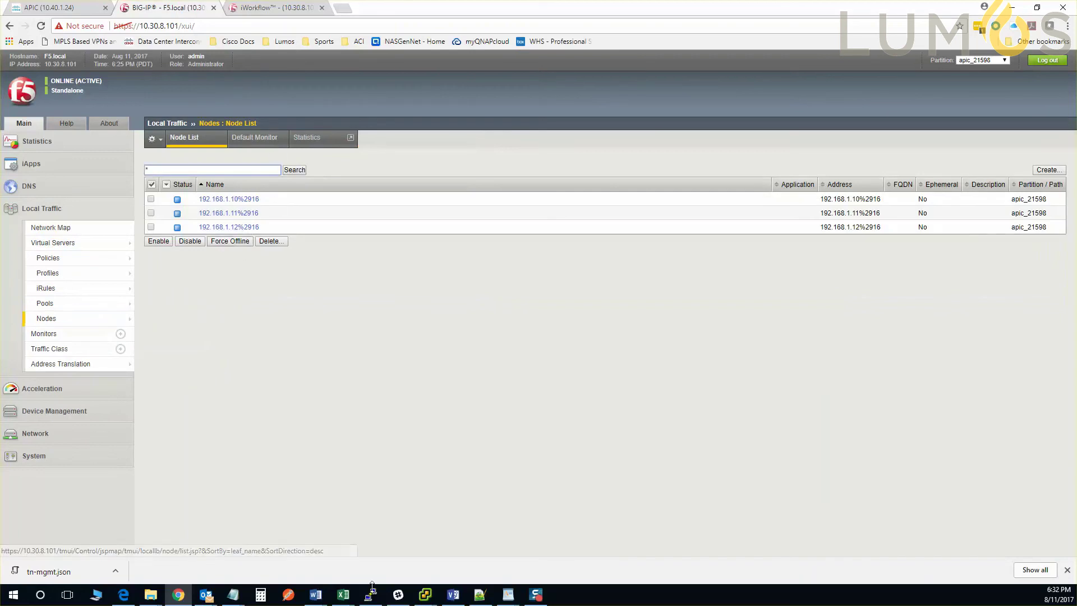
# From the Ubuntu DMZ VM, reload 192.168.2.100 repeatedly to confirm responses rotate across 192.168.1.10, .11 and .12
pyautogui.moveTo(425, 594)
pyautogui.click(474, 552)
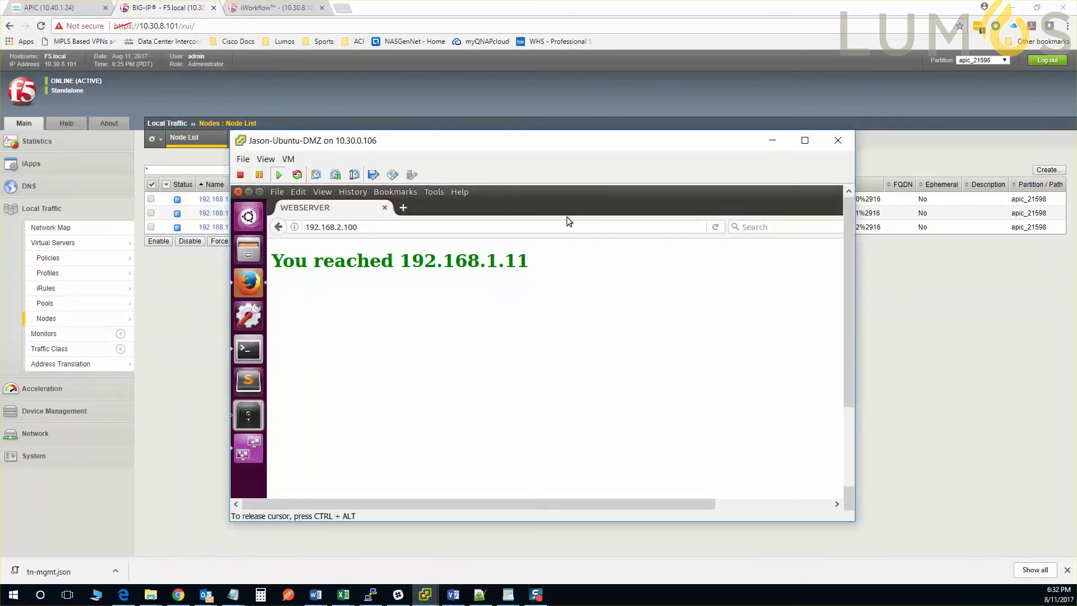
pyautogui.click(716, 229)
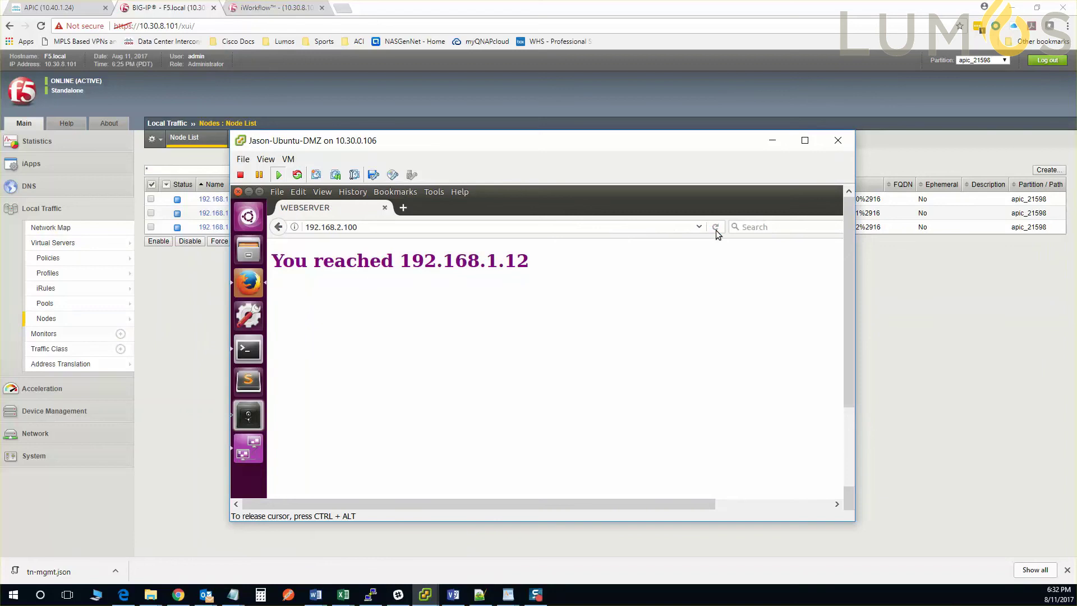
pyautogui.click(716, 229)
pyautogui.click(716, 227)
pyautogui.click(716, 228)
pyautogui.click(716, 227)
pyautogui.click(716, 227)
pyautogui.click(716, 228)
# Leave the VM console and return to the APIC L4-L7 Service Parameters page
pyautogui.hotkey('ctrl', 'alt')
pyautogui.click(42, 8)
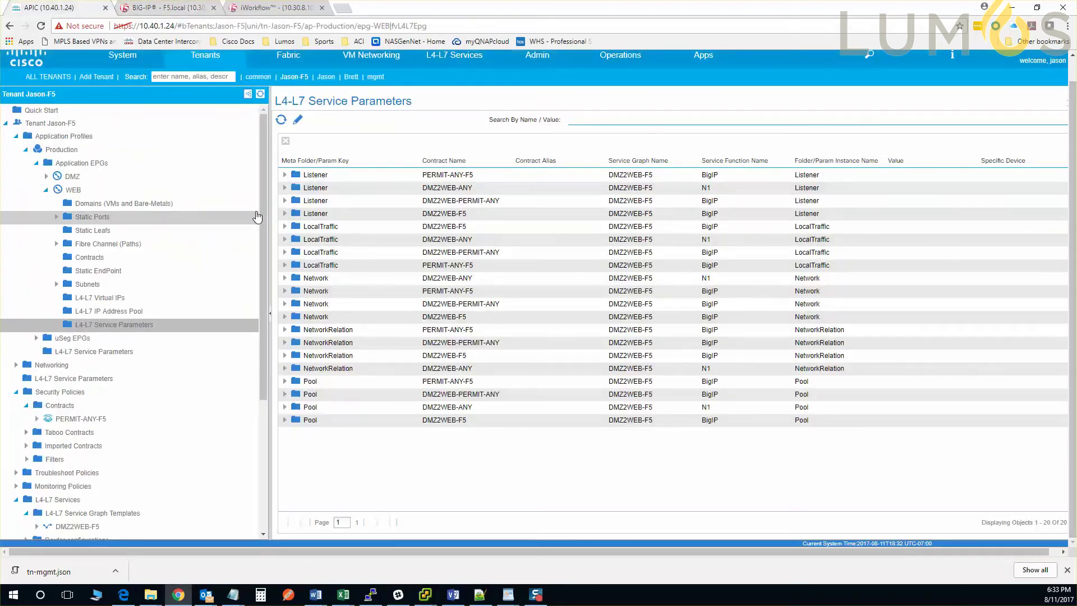